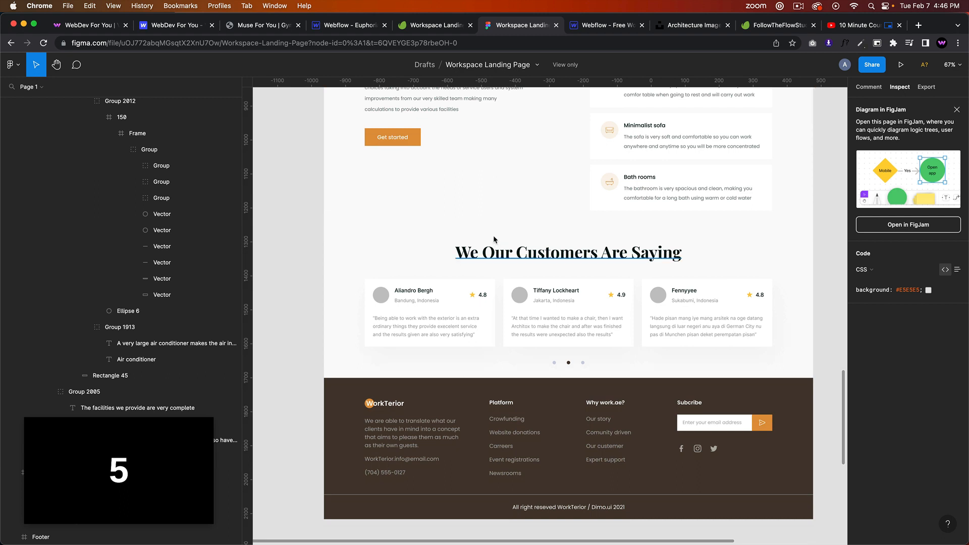
Examine the customer testimonials section in the Figma landing page design.
left_click(395, 243)
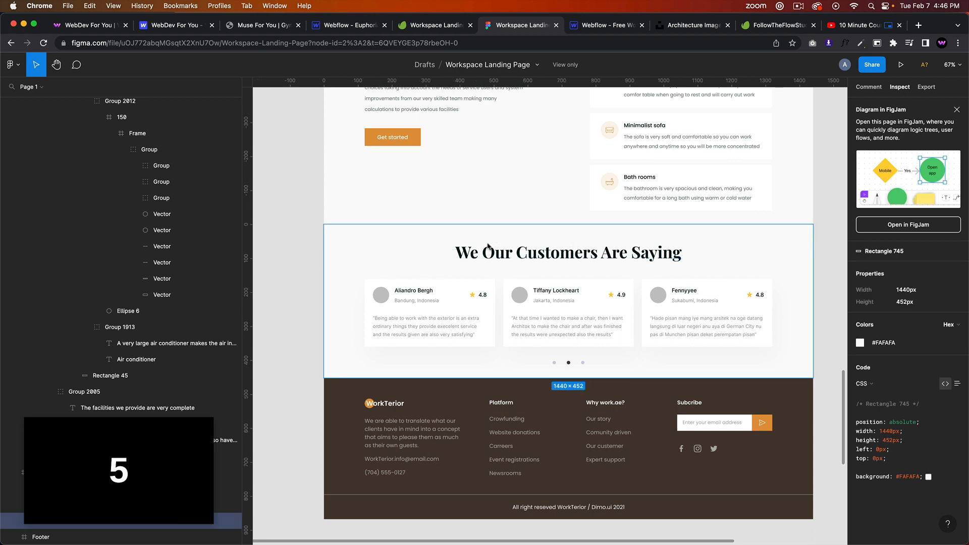
scroll(507, 252, "up", 1)
scroll(510, 255, "up", 2)
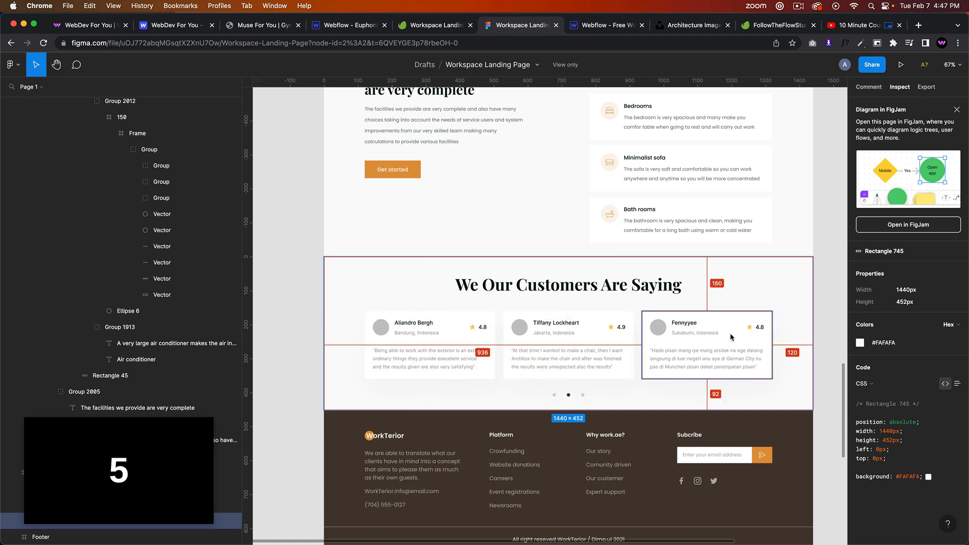
Switch to the Webflow project, go to the facilities section near the page's end and start the countdown timer video.
left_click(600, 25)
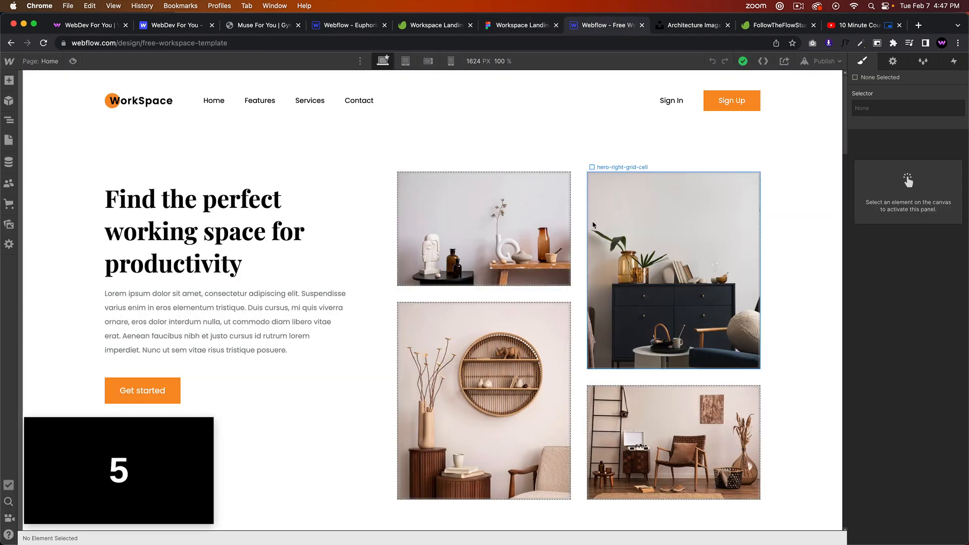
scroll(590, 222, "down", 15)
mouse_move(177, 448)
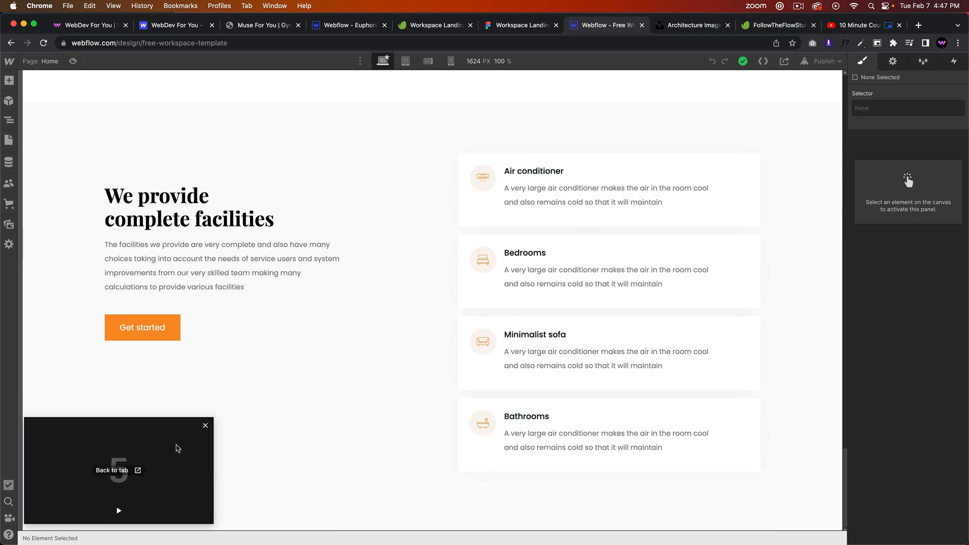
left_click(117, 512)
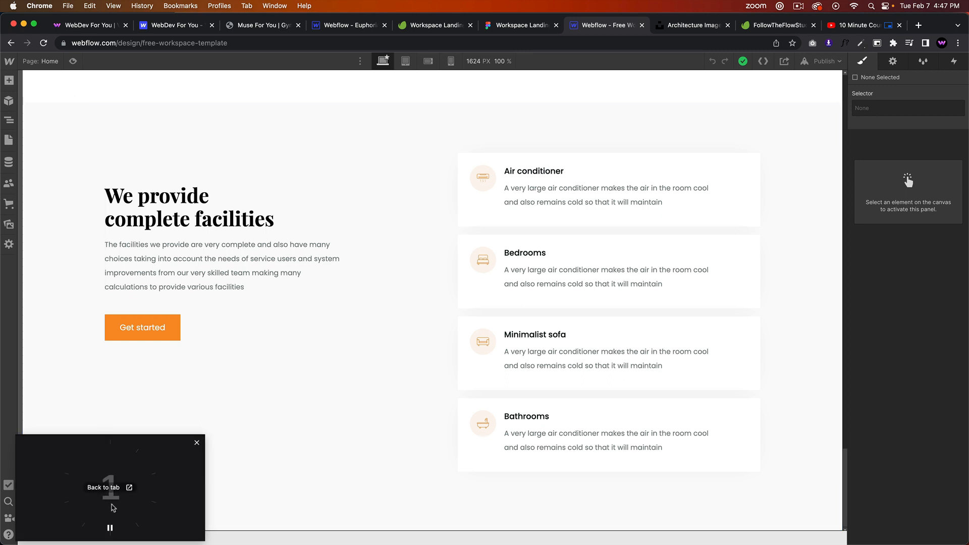
Add a new Section inside page-wrapper, below facilities-section.
left_click(9, 140)
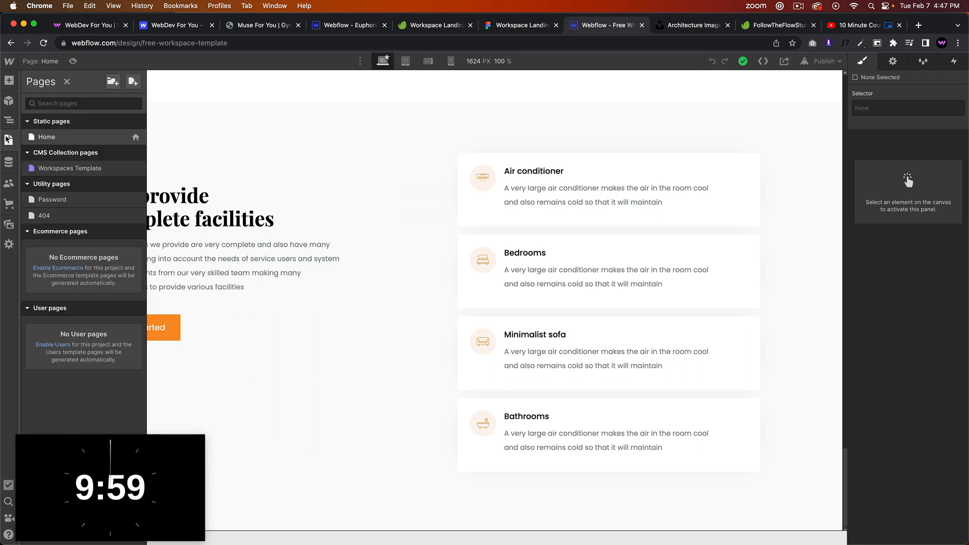
key("z")
left_click(29, 114)
left_click(28, 113)
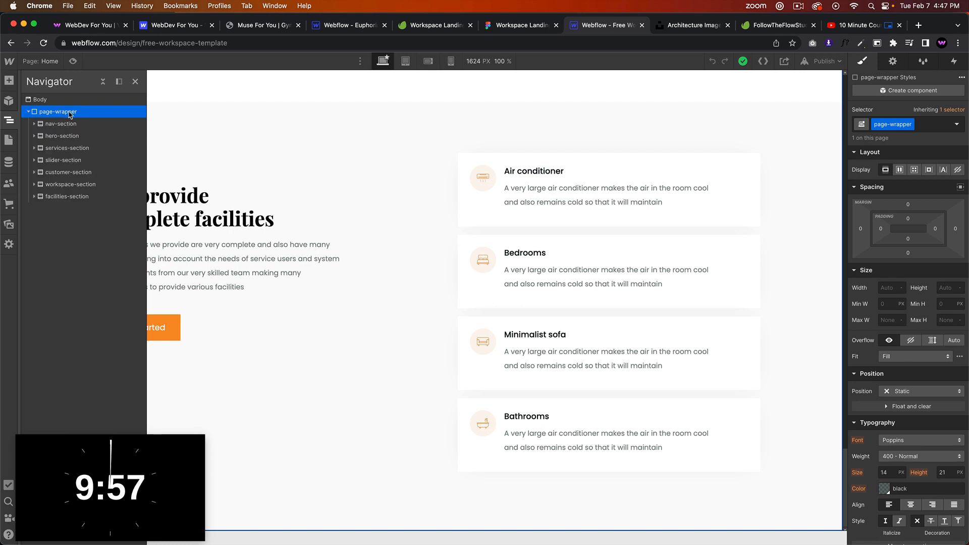
key("super+e")
type("section")
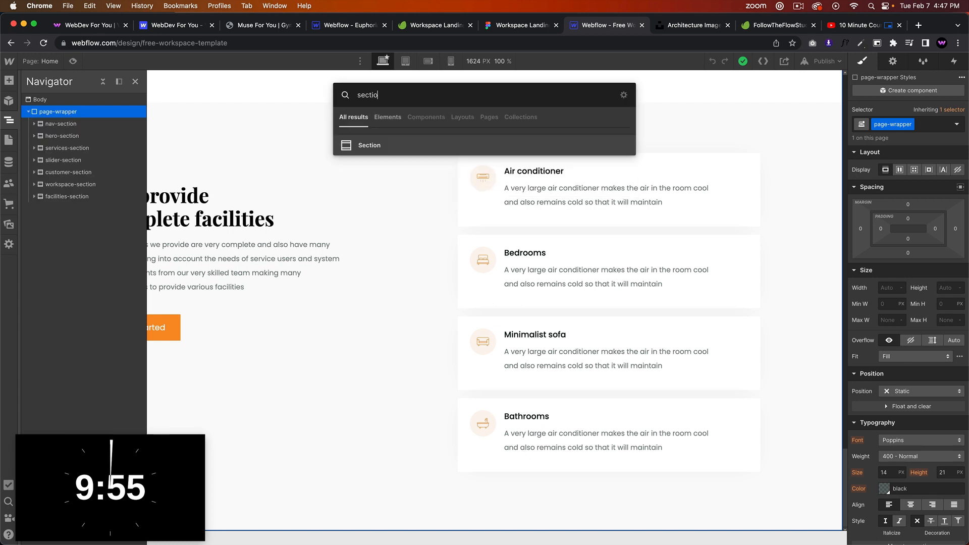
key("Return")
Give the new section the class testimonials-section.
key("super+Return")
type("test")
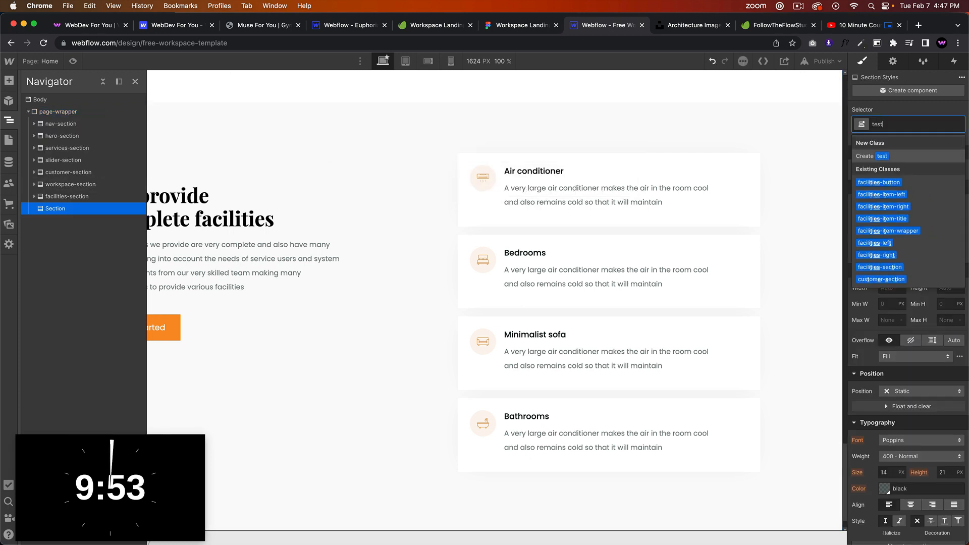
type("imonials-section")
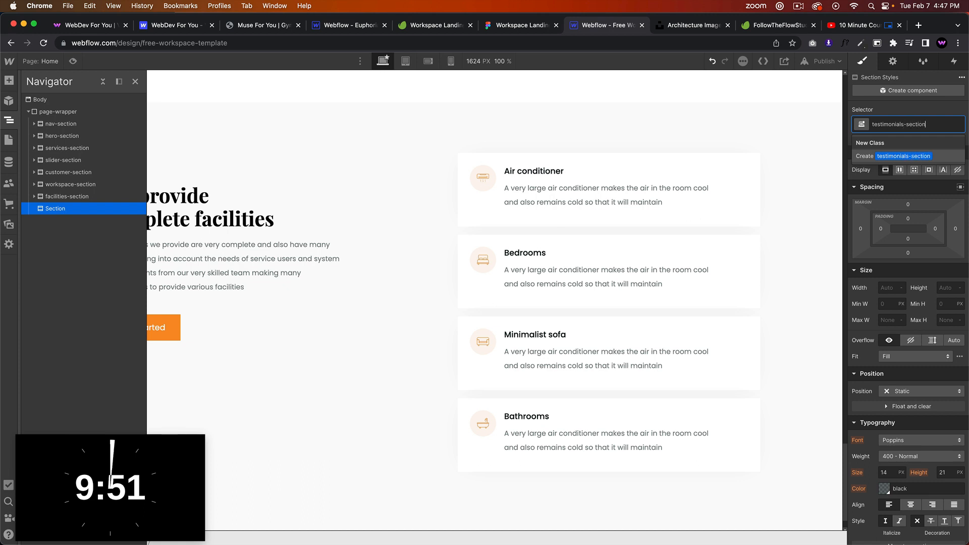
key("Return")
Dock the element tree beside the canvas and widen it.
scroll(238, 288, "down", 1)
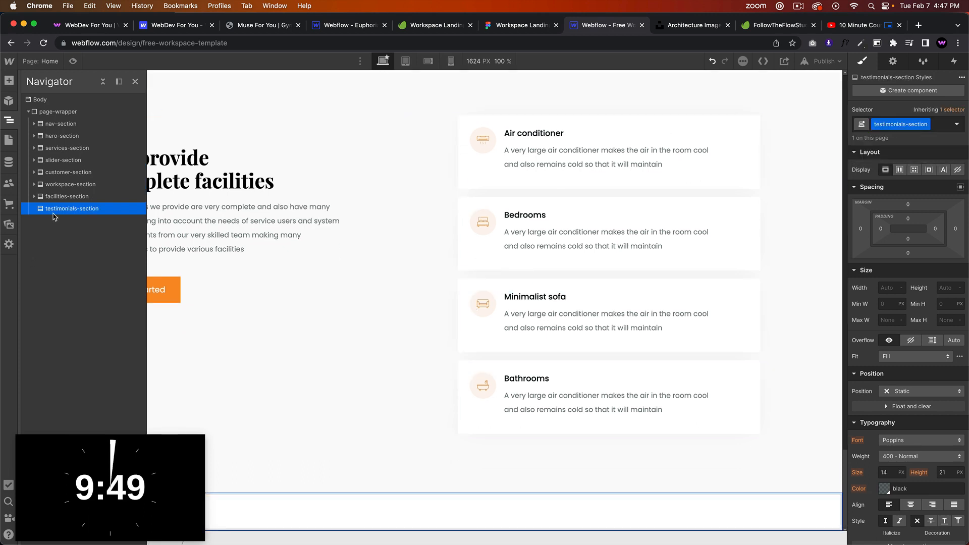
left_click(119, 82)
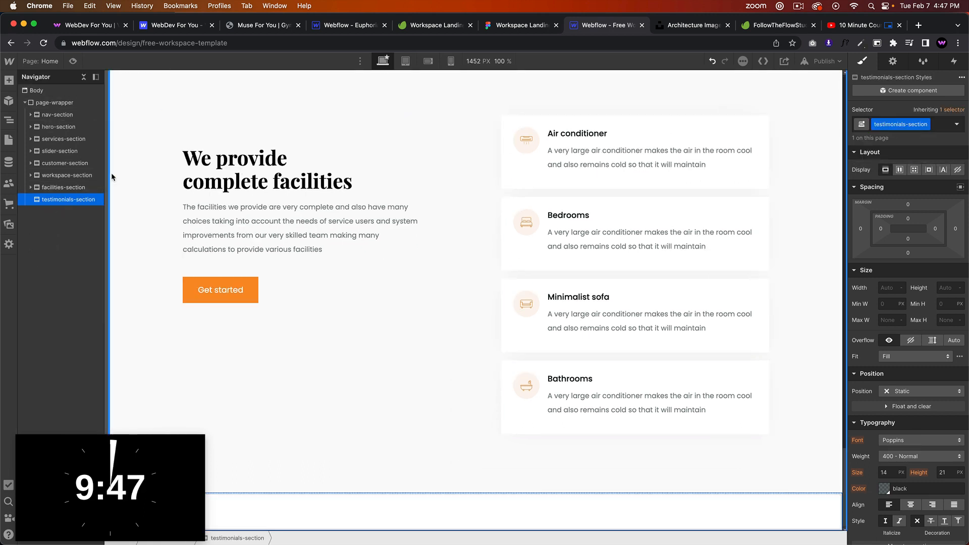
left_click_drag(109, 171, 133, 171)
Add a div block inside testimonials-section and apply the existing container class to it.
key("super+e")
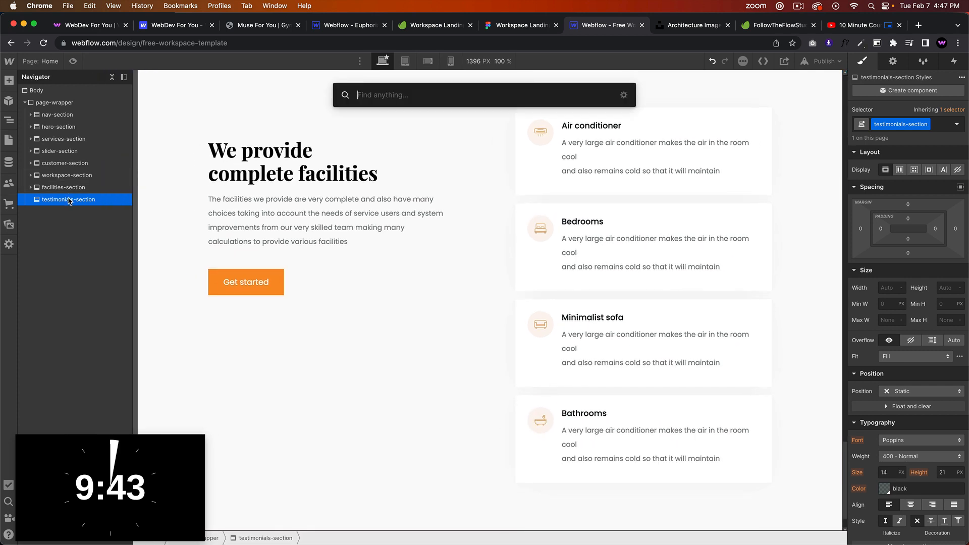
key("Return")
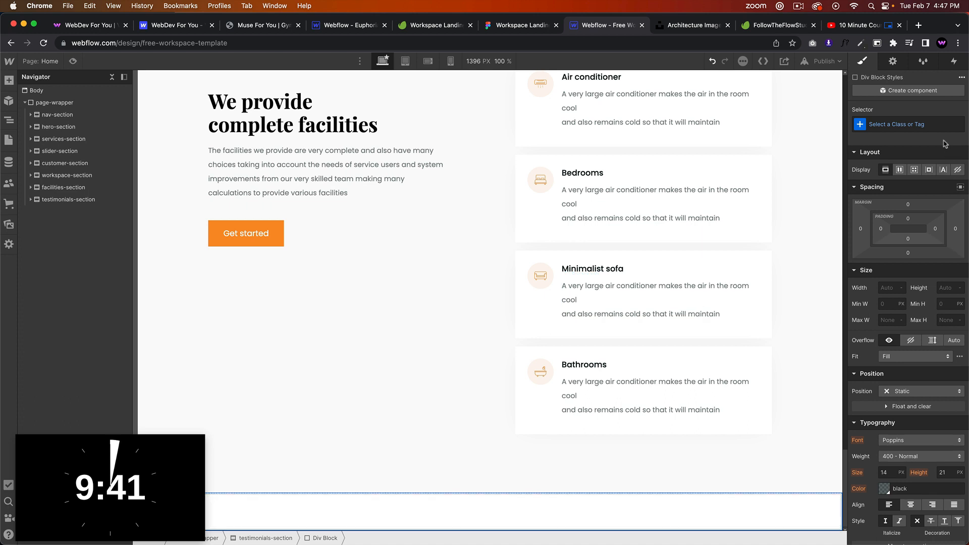
left_click(927, 125)
type("container")
key("Return")
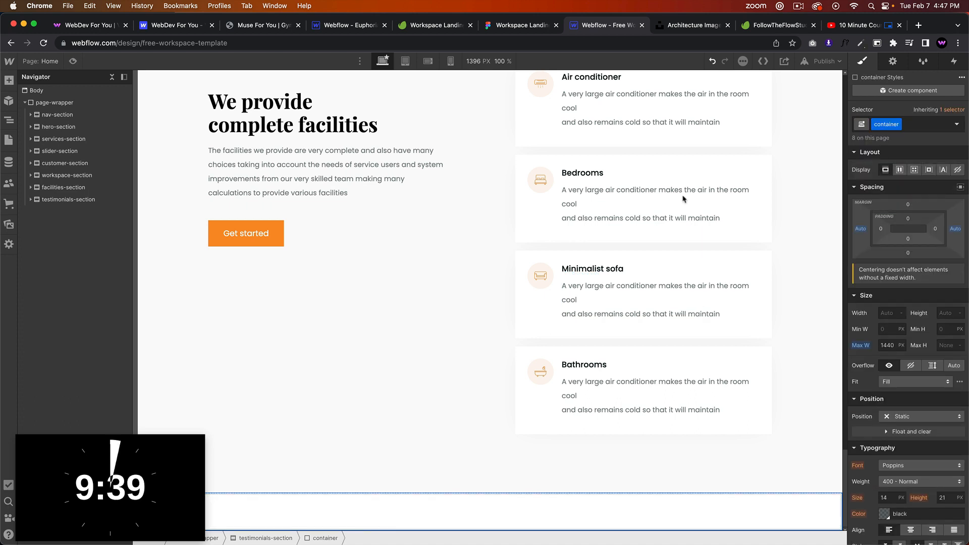
Set the testimonials-section's left and right padding to 10vw and its bottom padding to 300 px.
left_click(66, 200)
left_click(882, 230)
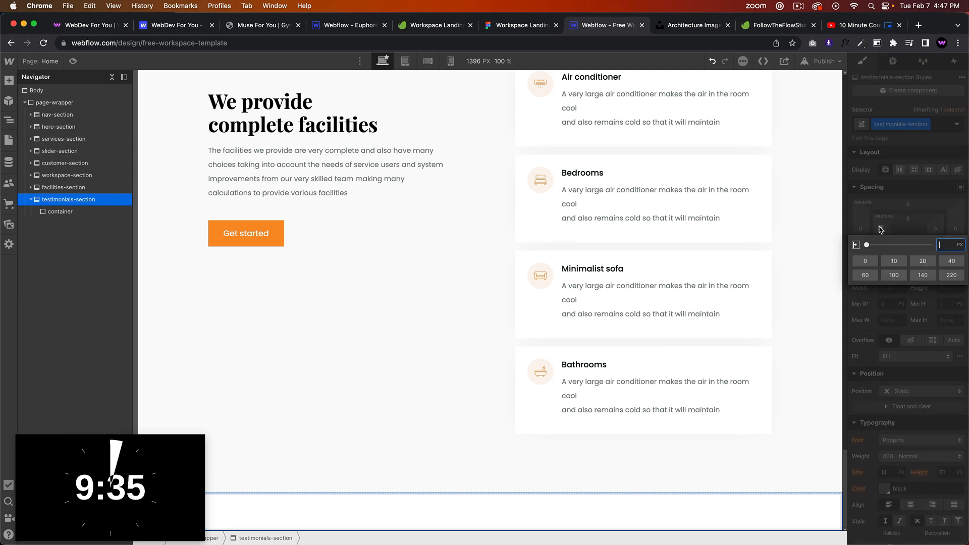
type("10vw")
key("Return")
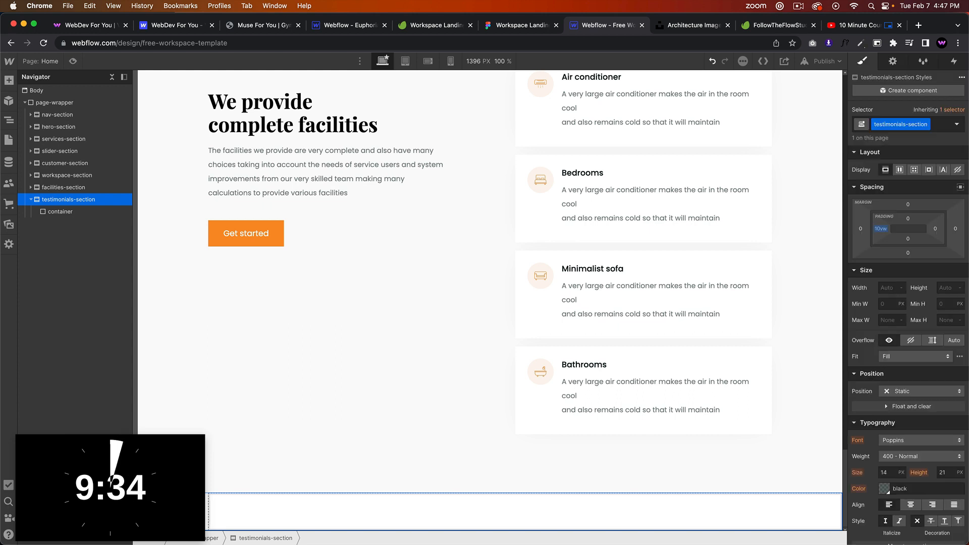
left_click(935, 229)
type("10vw")
key("Return")
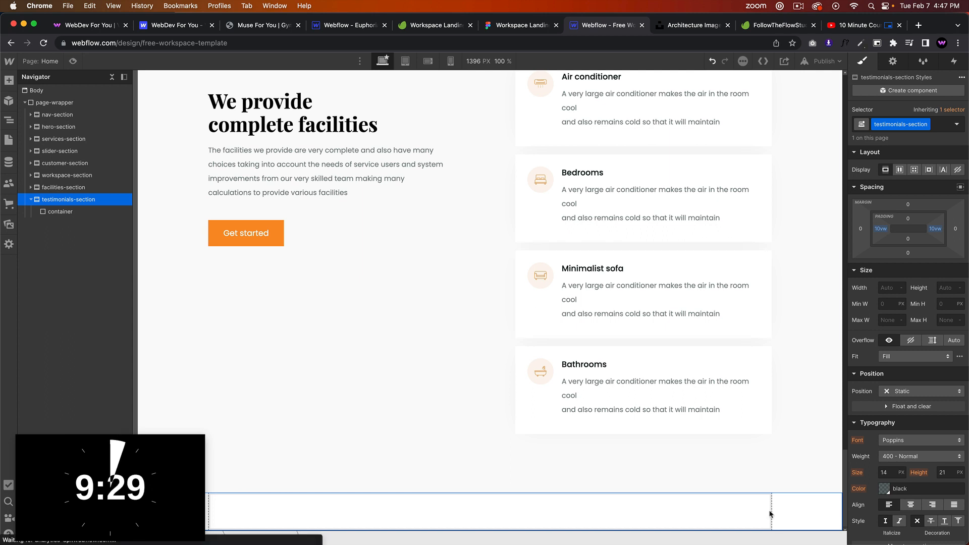
left_click(907, 240)
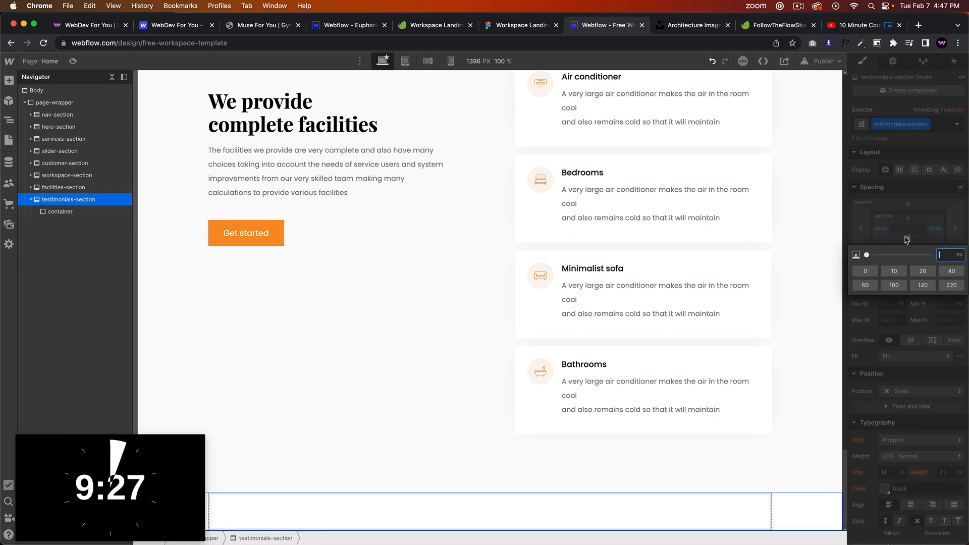
key("Return")
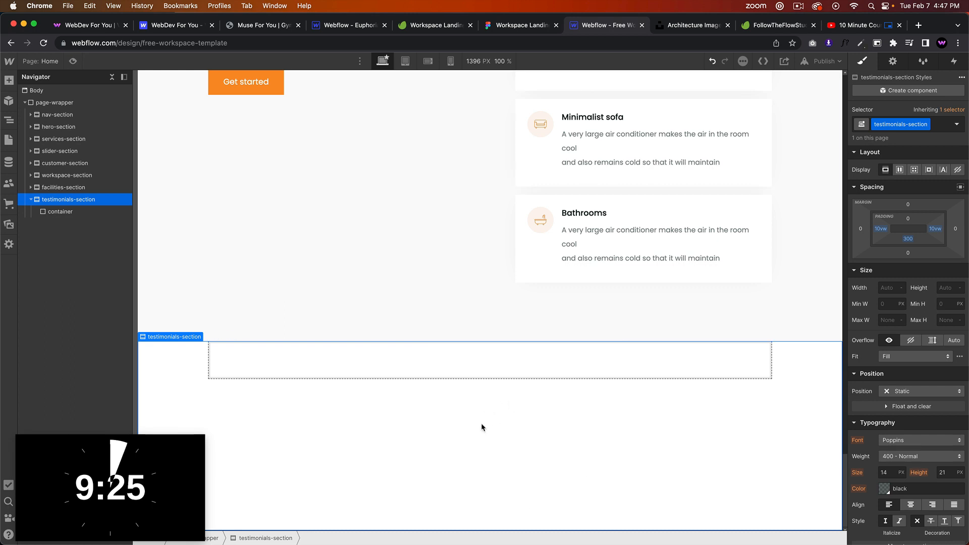
Add a div block inside the testimonials section's container and give it the class testimonials-wrapper.
left_click(514, 373)
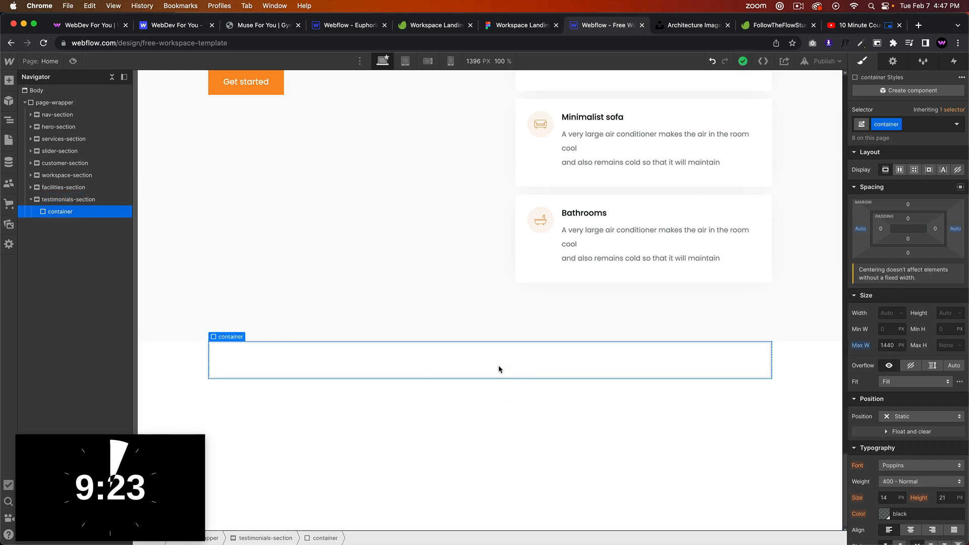
key("super+e")
type("div")
key("Return")
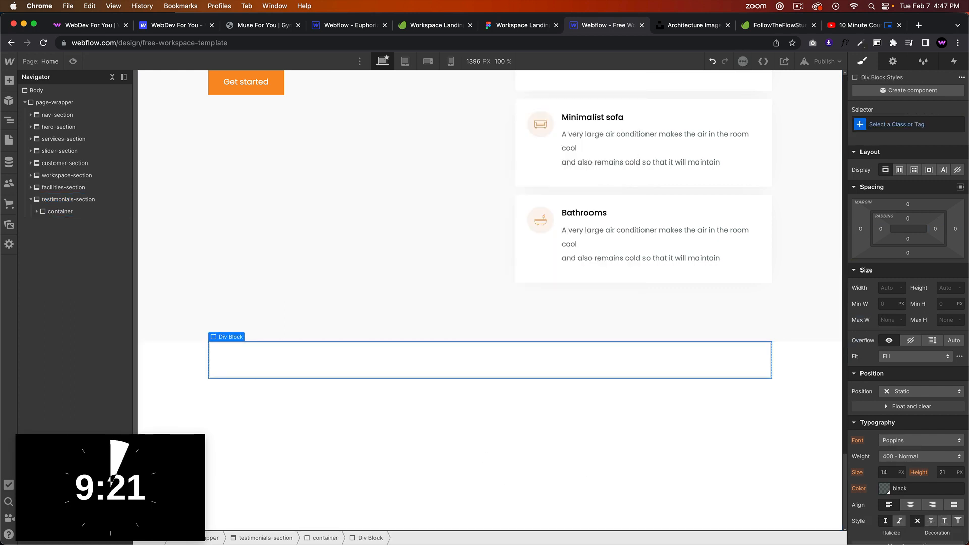
key("super+Return")
type("testi")
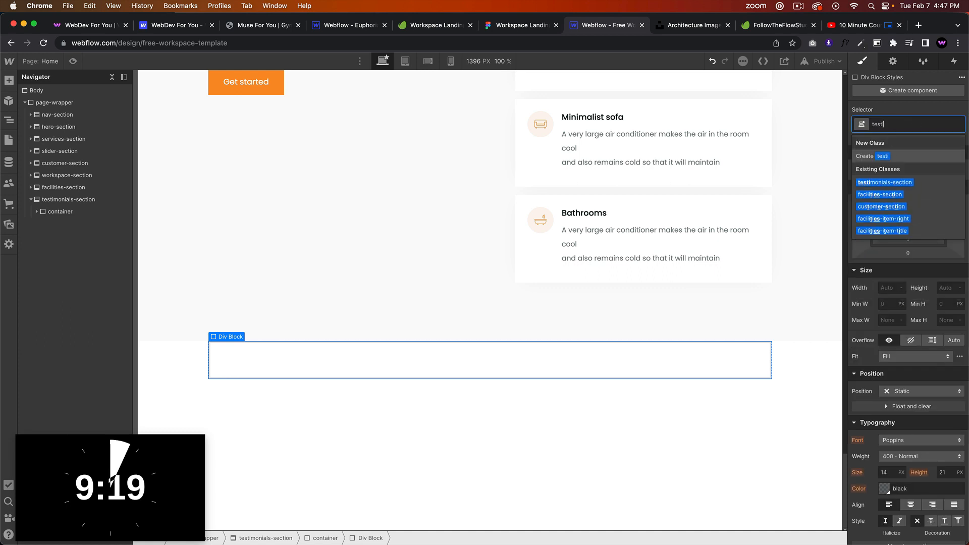
type("monials-wrapper")
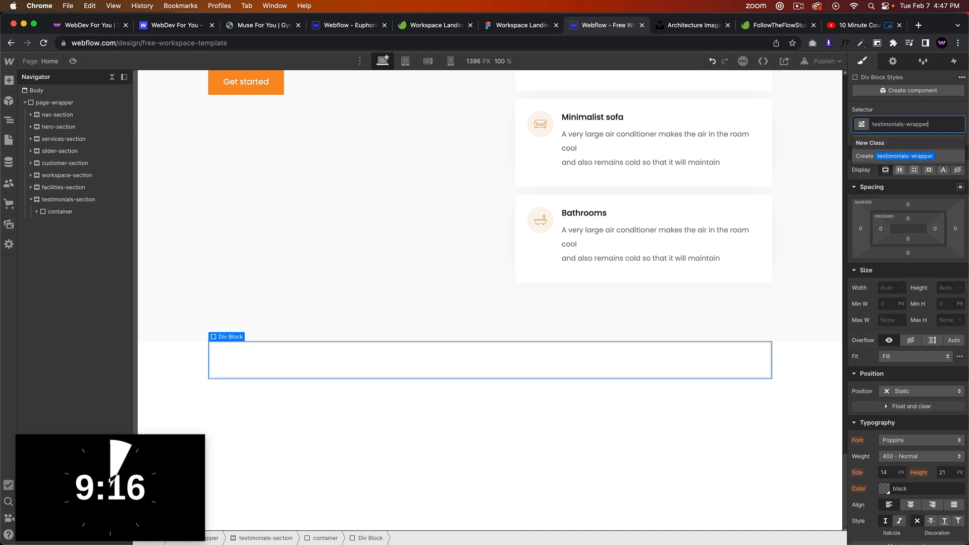
key("Return")
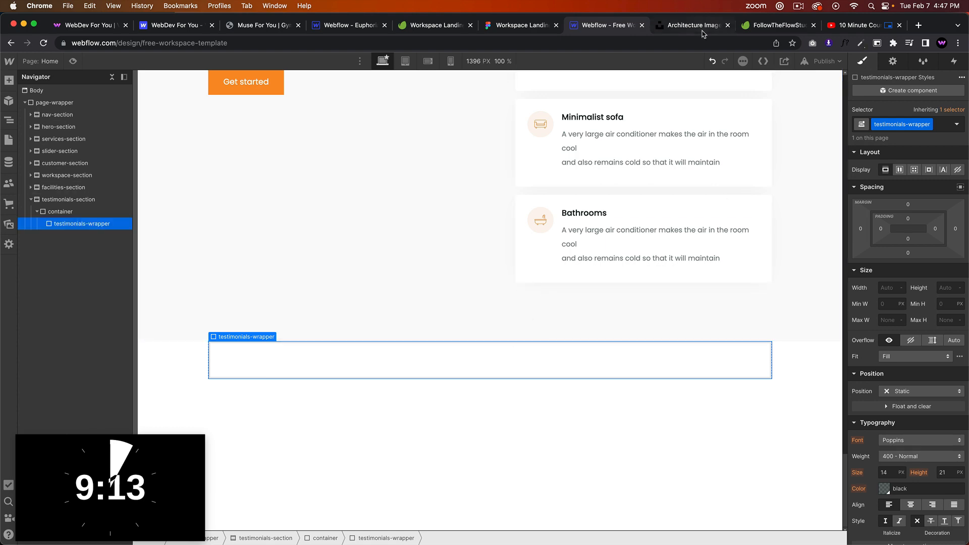
Add a heading inside testimonials-wrapper and make it an H3.
left_click(521, 24)
left_click(603, 25)
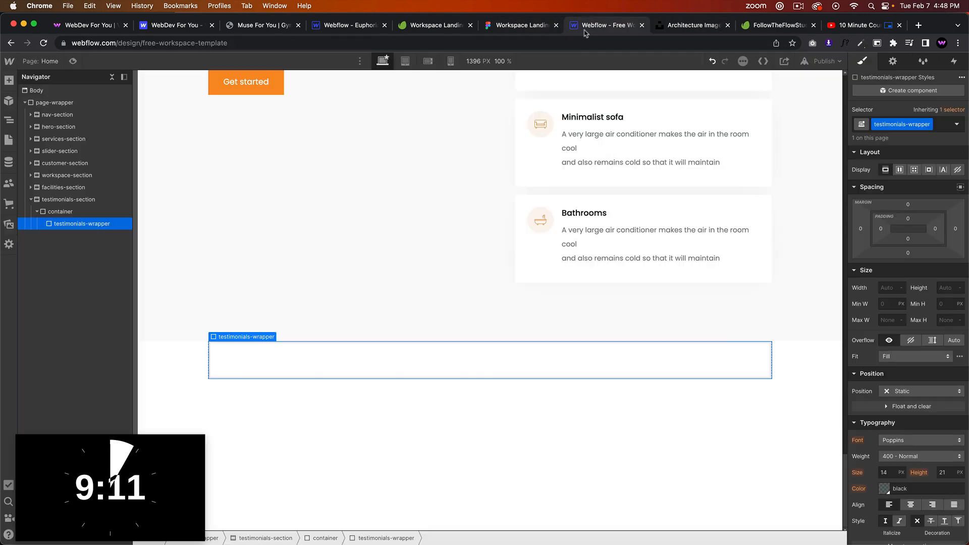
key("super+e")
type("headi")
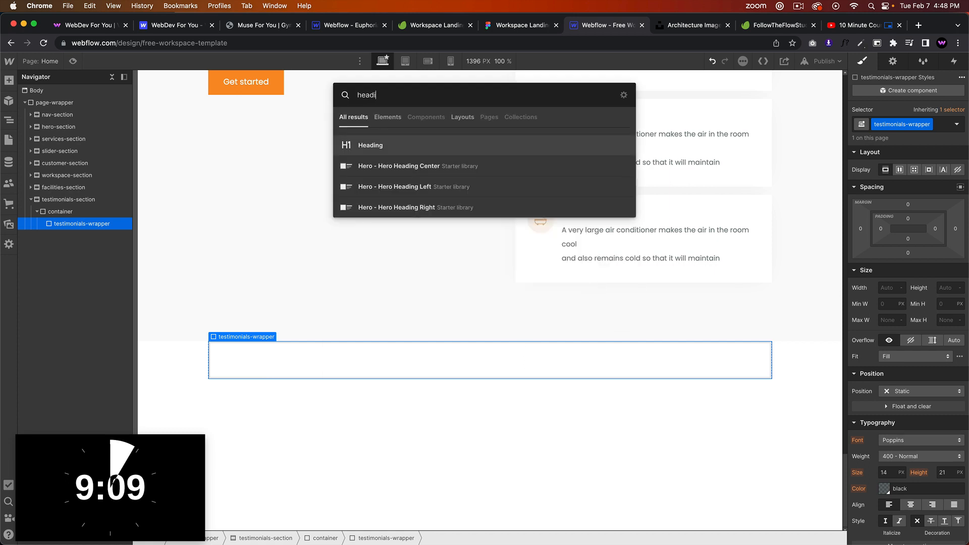
key("Return")
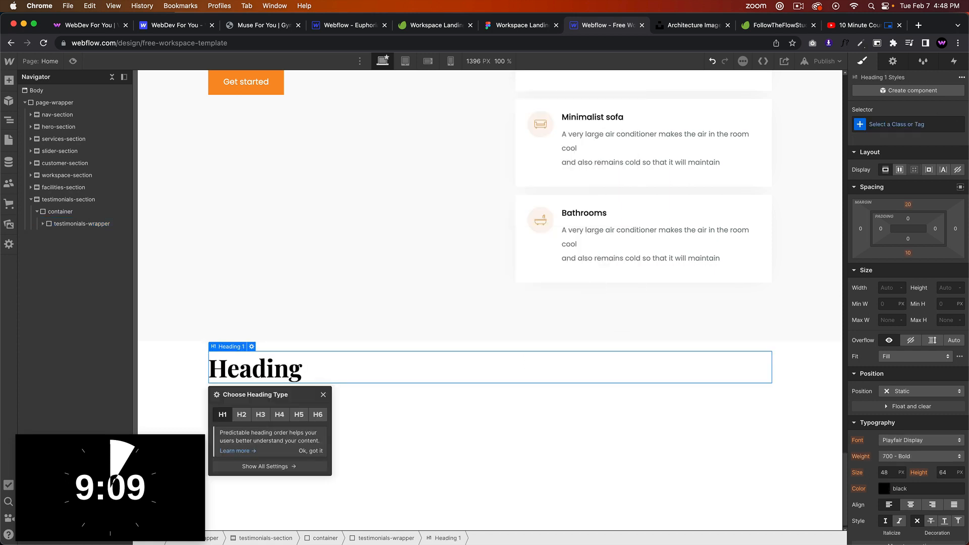
left_click(261, 415)
Give the H3 heading the class testimonials-heading.
left_click(882, 126)
type("test")
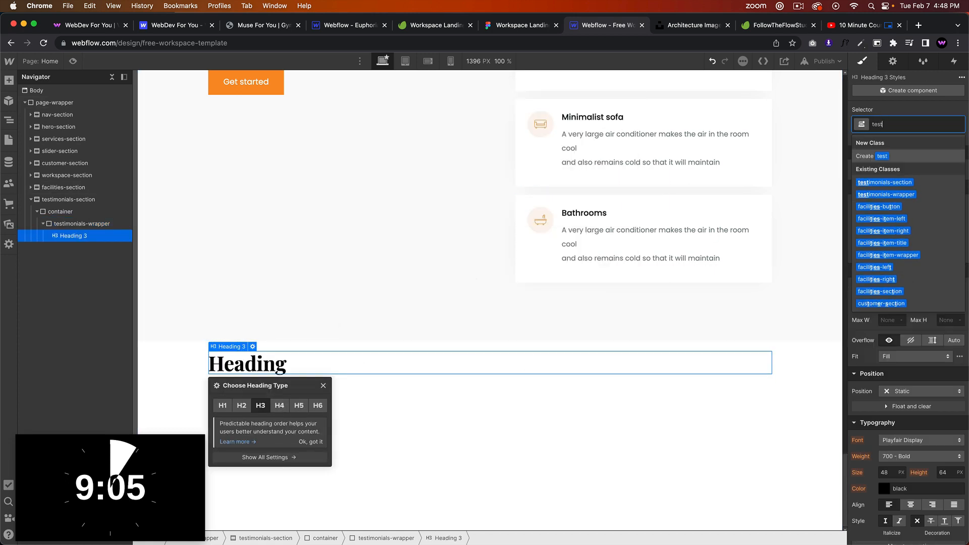
type("imonials")
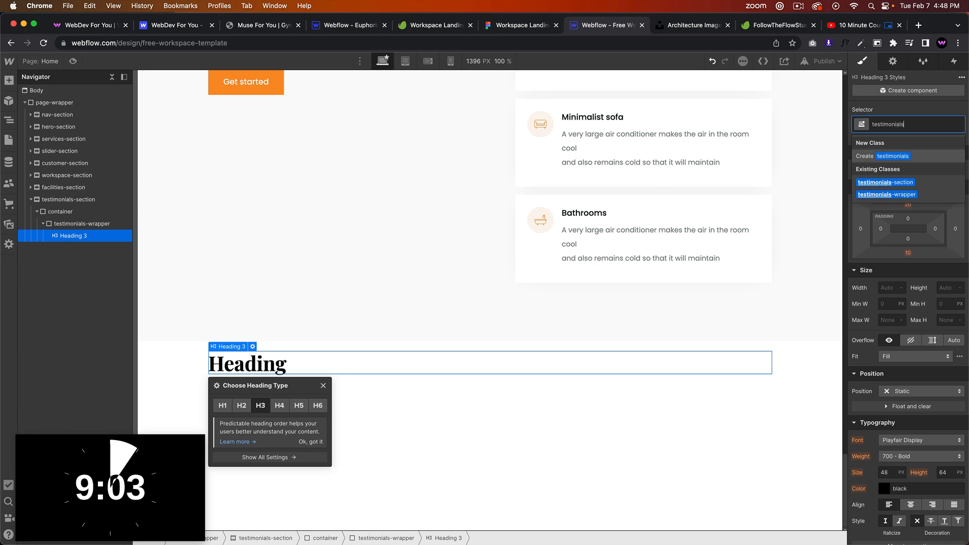
type("-heading")
key("Return")
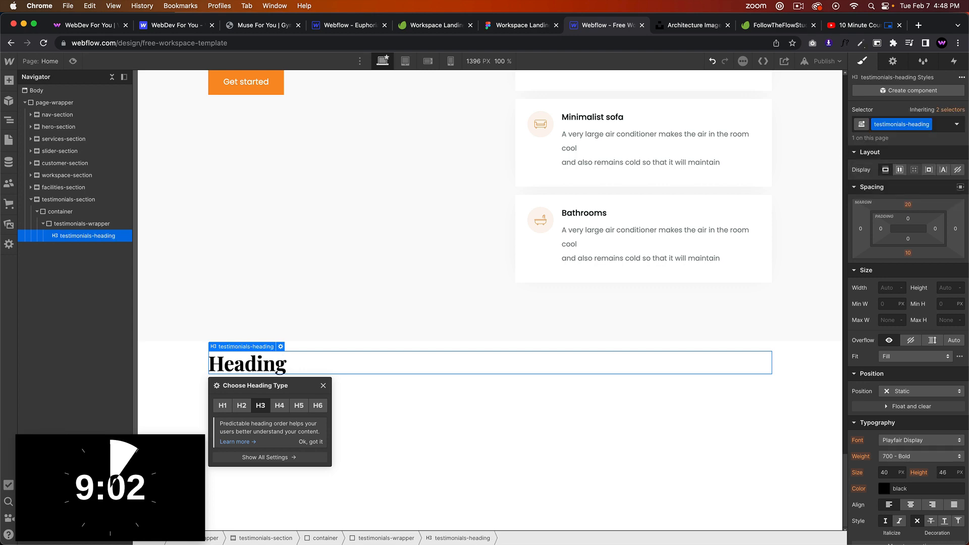
Check the heading in the Figma design, then set the testimonials-heading text in Webflow to "See what our customers are saying".
left_click(352, 31)
left_click(522, 24)
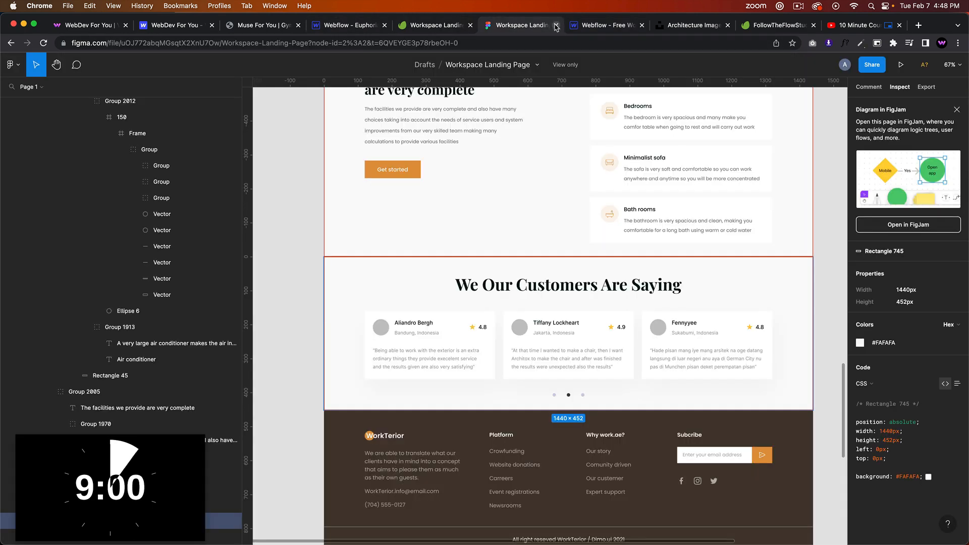
left_click(602, 29)
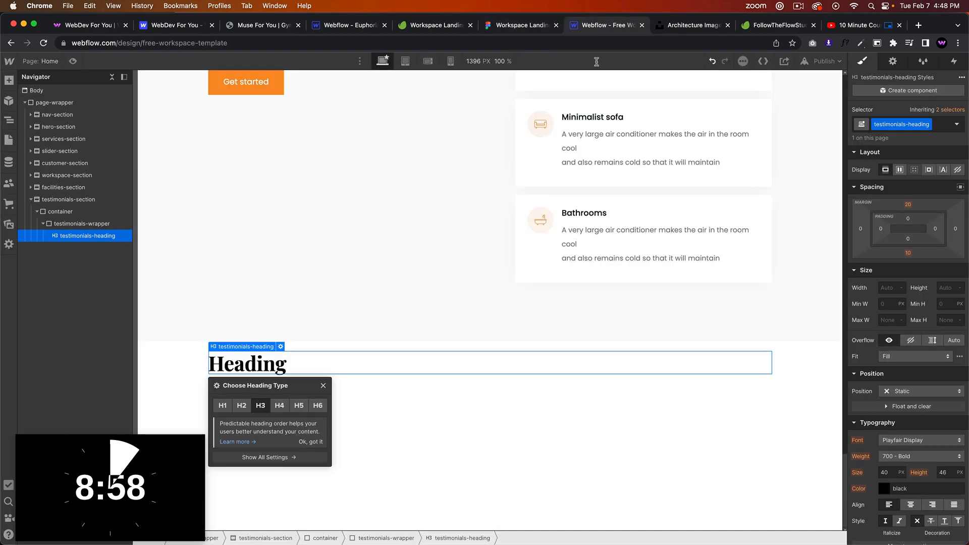
double_click(335, 364)
key("super+a")
type("See what ar")
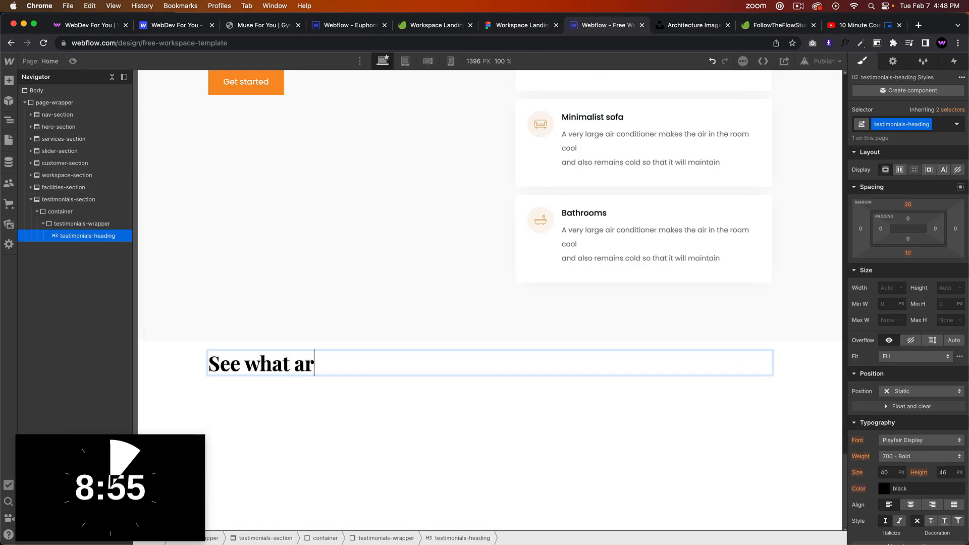
type("our c")
key("BackSpace")
key("BackSpace")
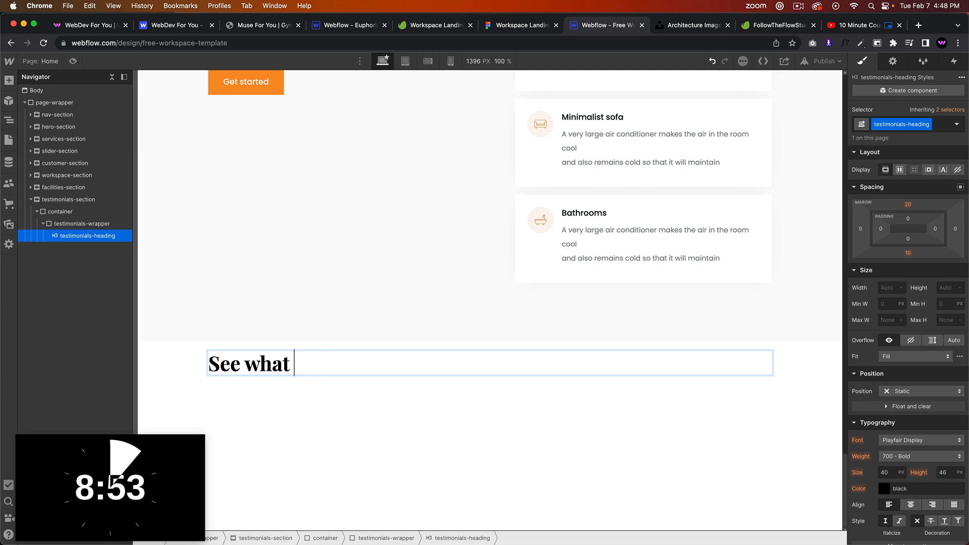
key("BackSpace")
key("BackSpace")
type("what our c")
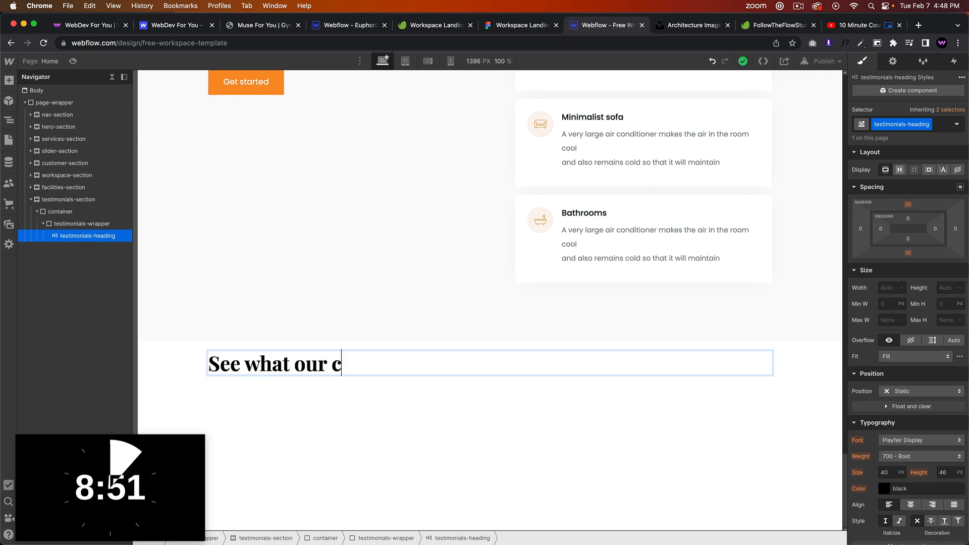
type("ustomers are saying")
key("Escape")
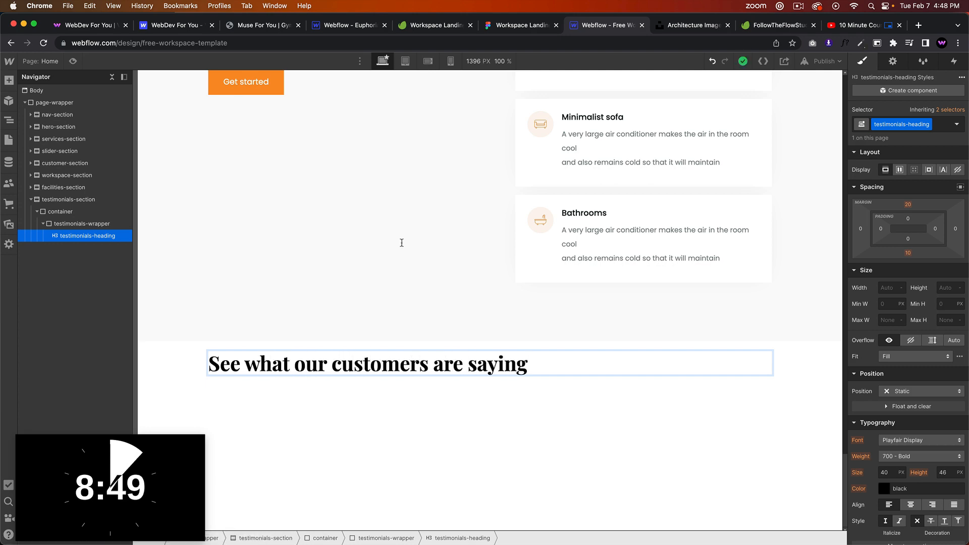
Center-align the text of testimonials-heading.
scroll(477, 154, "up", 10)
scroll(475, 162, "down", 13)
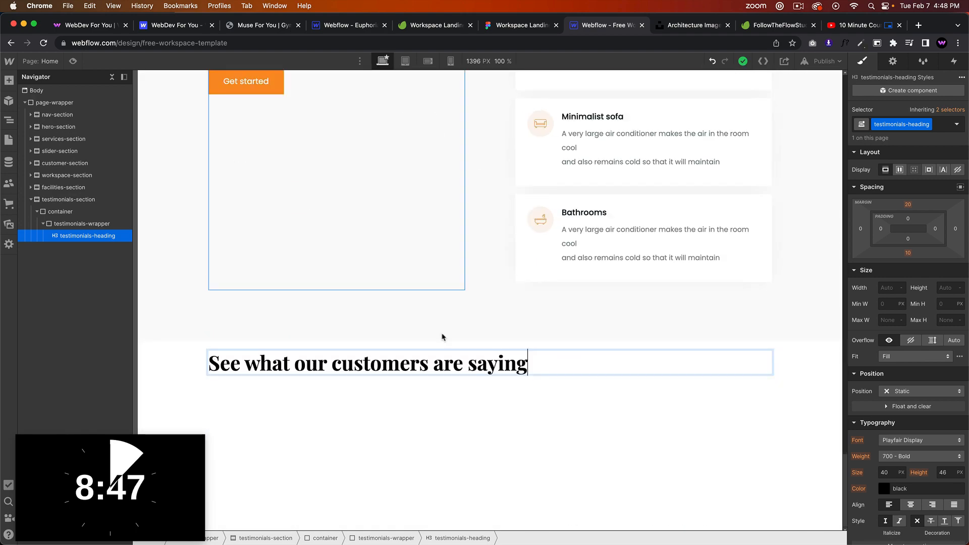
left_click(548, 372)
left_click(547, 369)
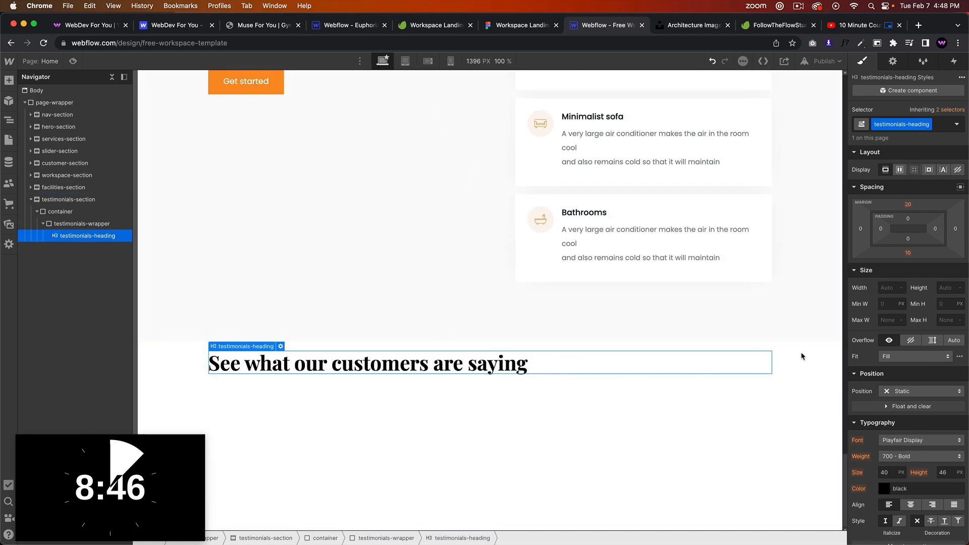
left_click(911, 504)
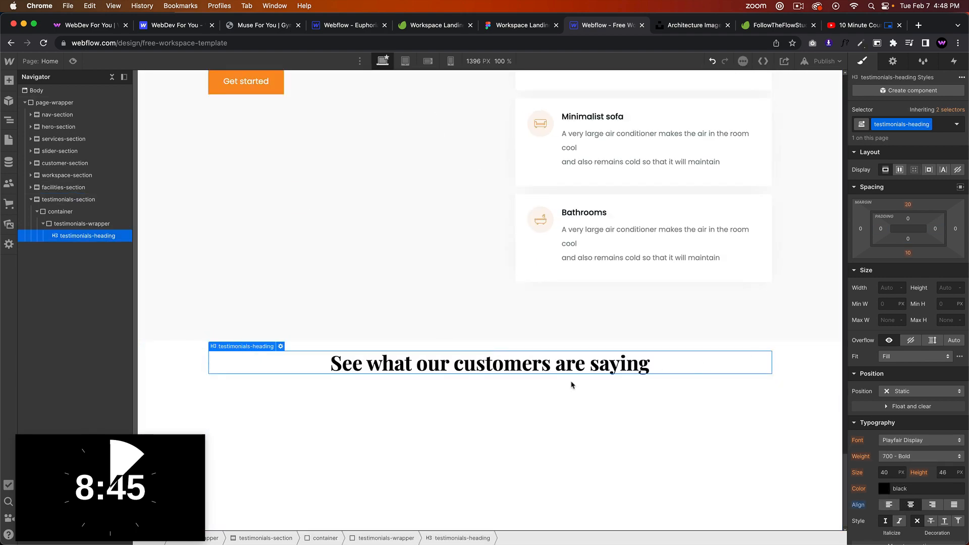
Add a slider inside testimonials-wrapper, below the heading.
left_click(798, 365)
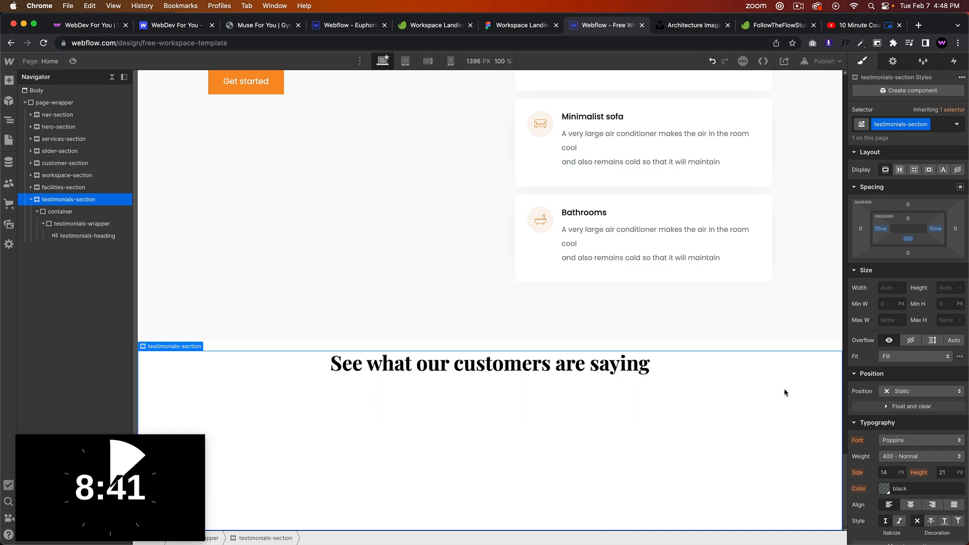
key("super+e")
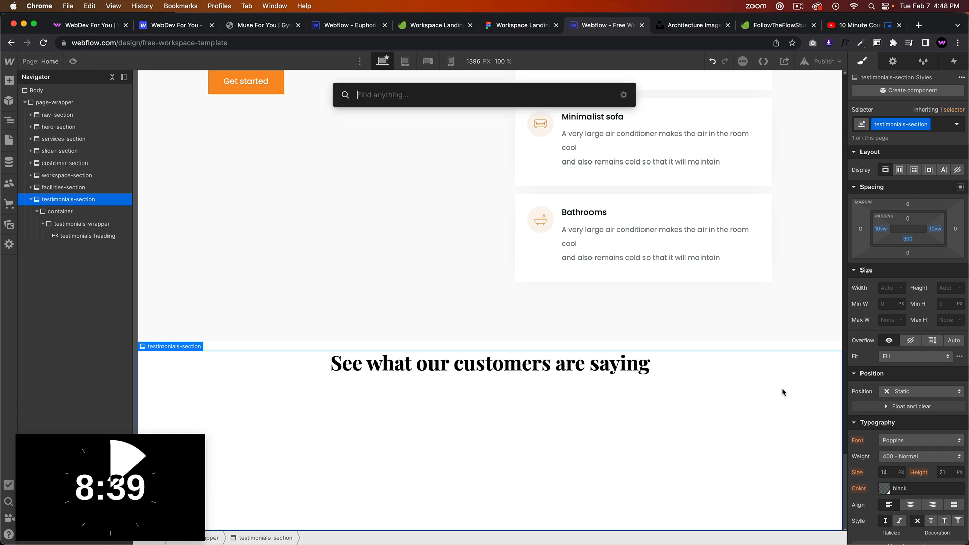
left_click(92, 227)
left_click(93, 227)
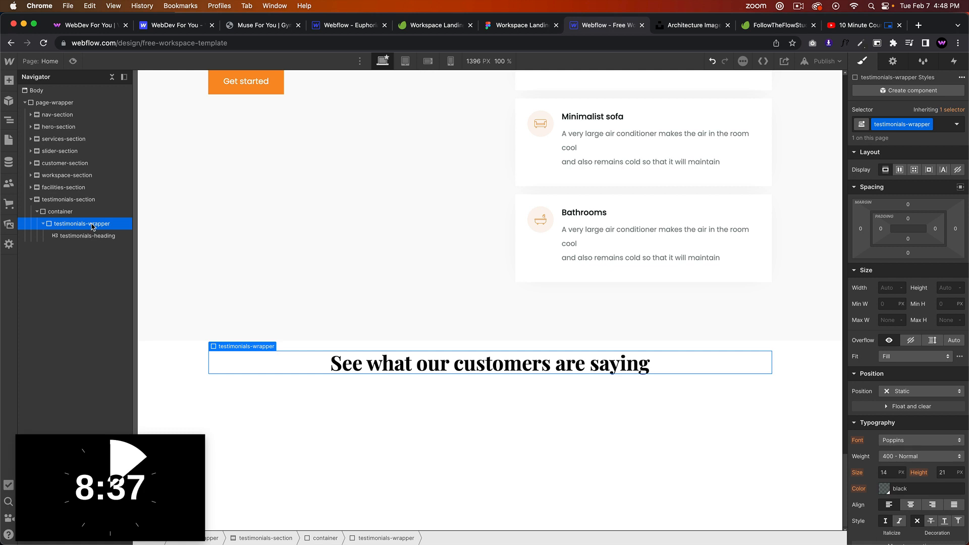
key("super+e")
type("slider")
key("Return")
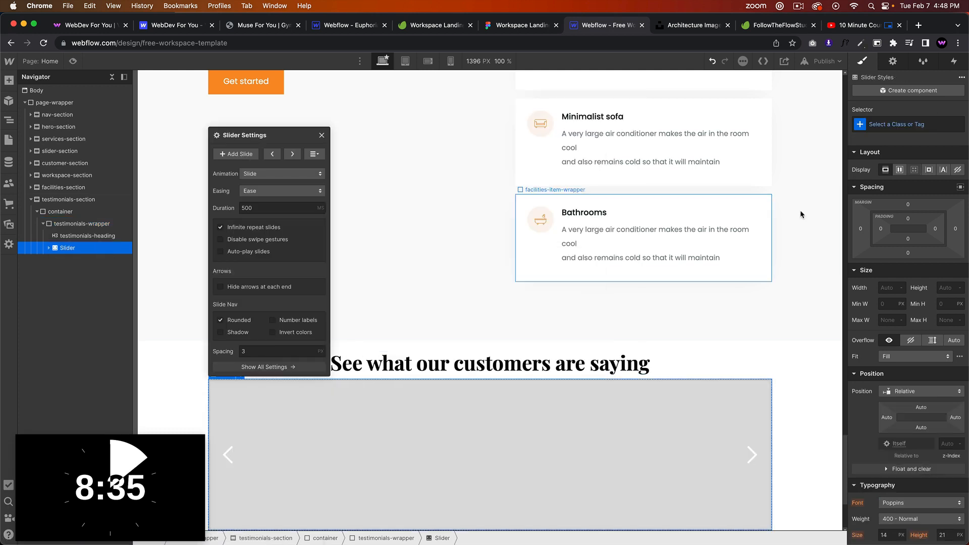
Give the slider's first slide the class testimonials-slide and delete the second slide.
scroll(801, 215, "down", 2)
left_click(414, 429)
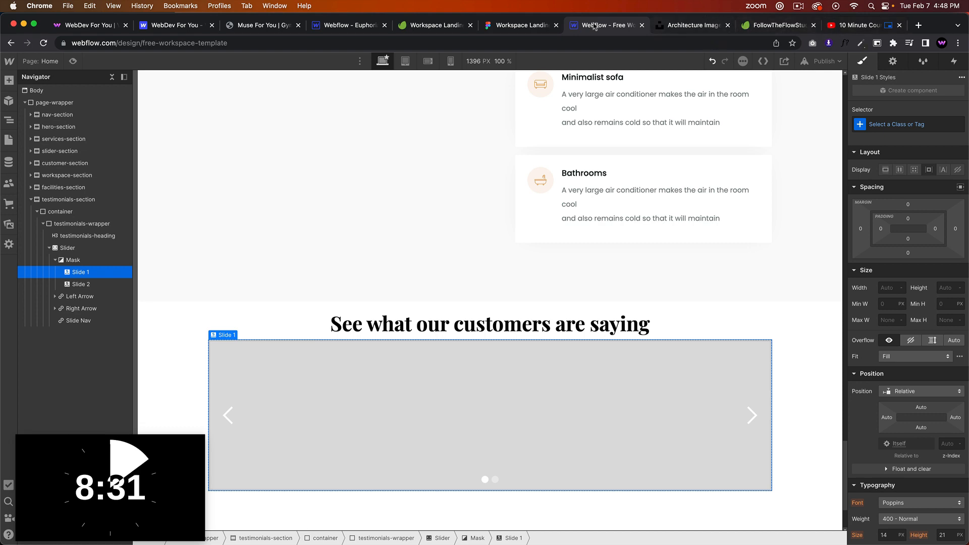
left_click(538, 28)
left_click(606, 30)
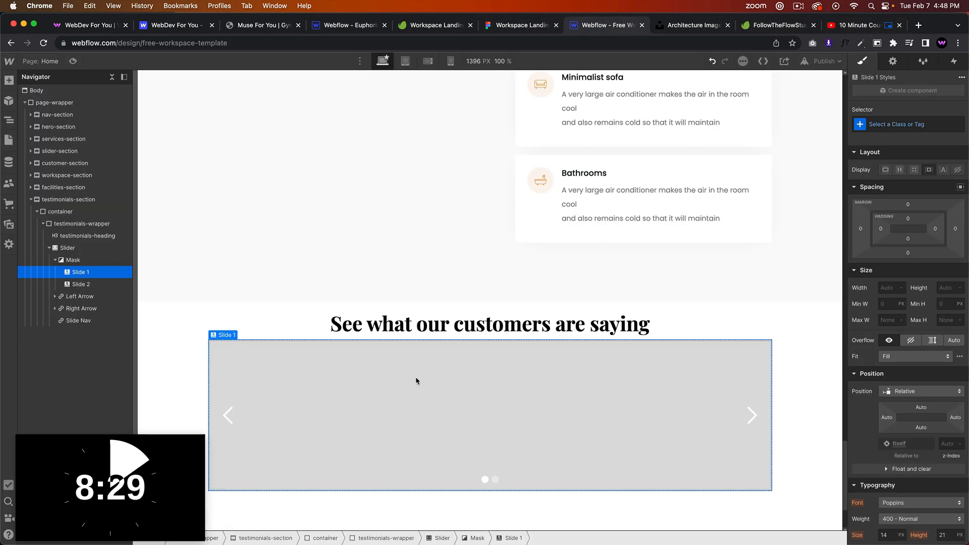
left_click(896, 124)
type("tes")
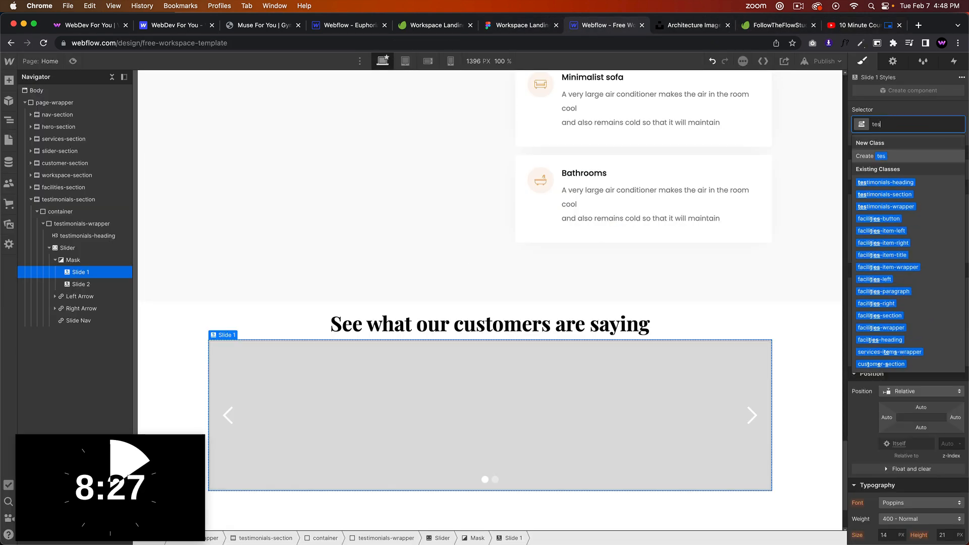
type("timonails-slide")
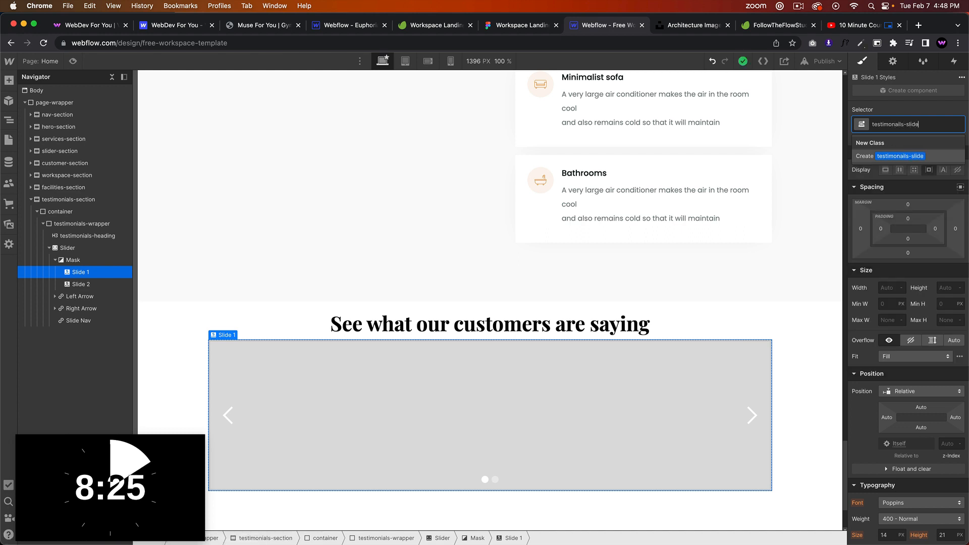
key("super+a")
type("testi")
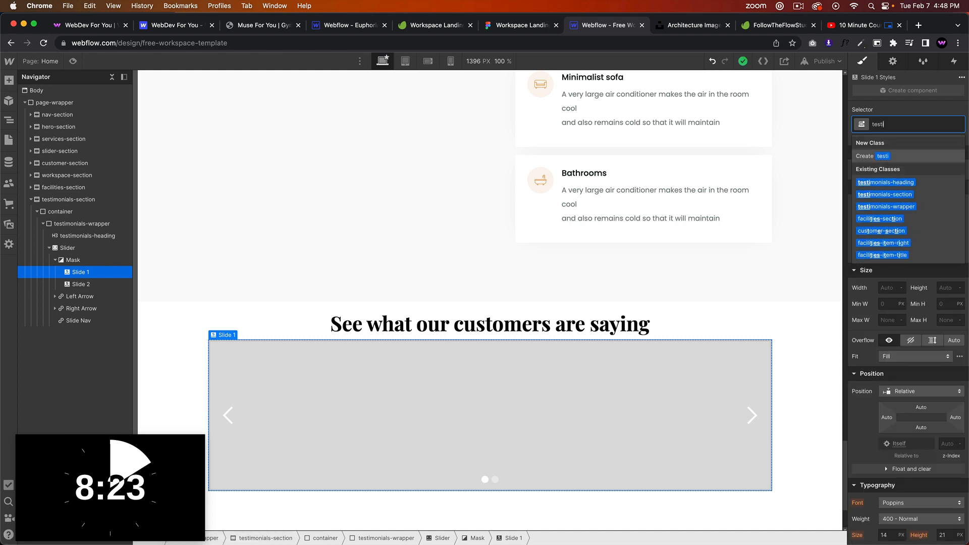
type("monials-slide")
key("Return")
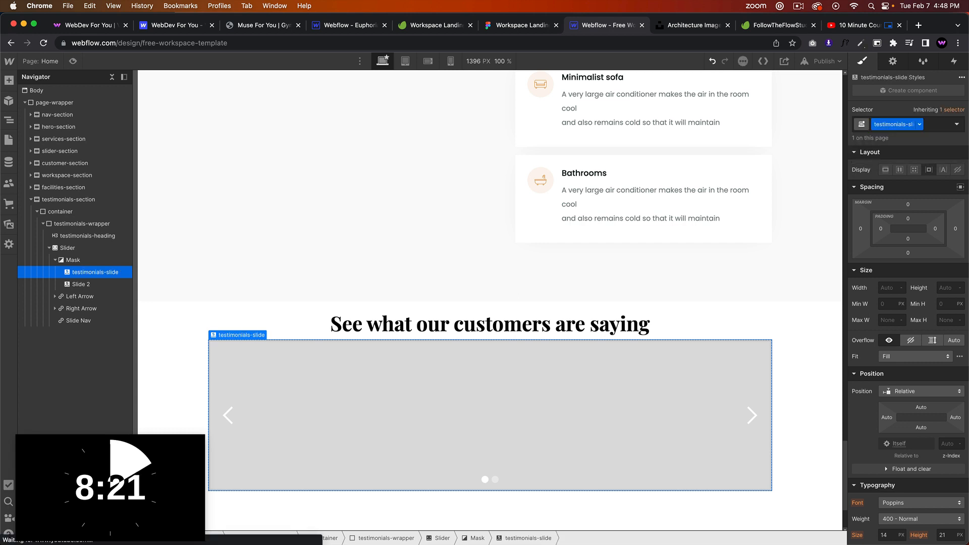
left_click(104, 286)
key("Delete")
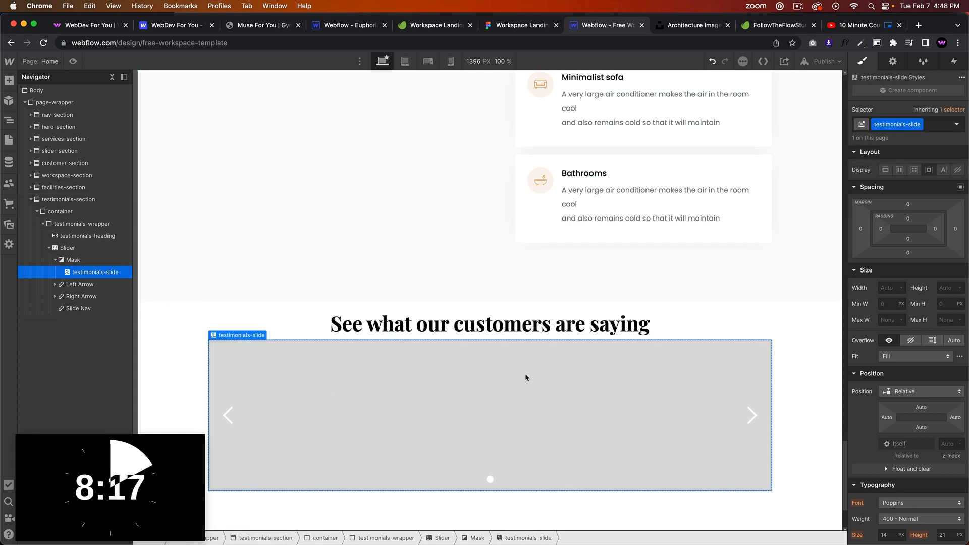
Add a div block inside testimonials-slide and give it the class testimonial-wrapper.
key("super+e")
type("div")
key("Return")
key("super+Return")
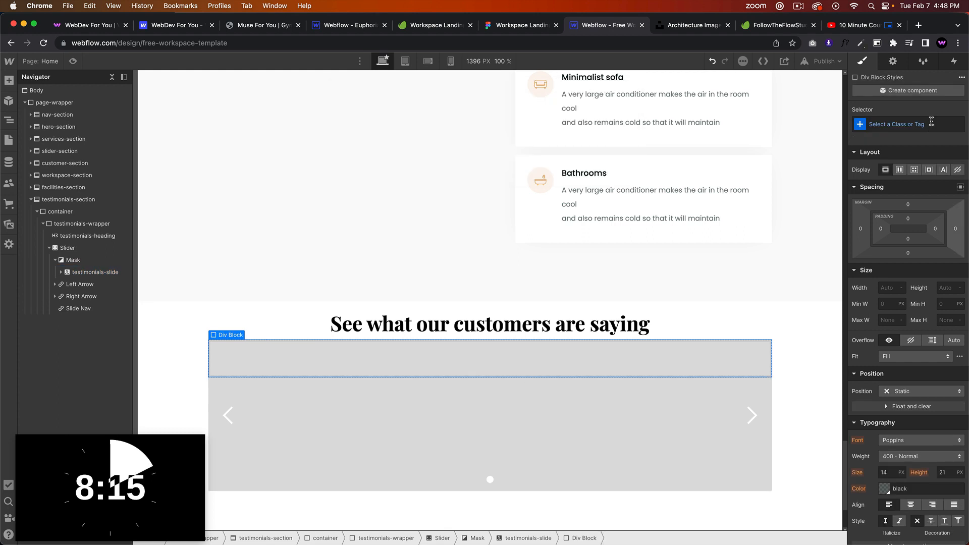
type("testimo")
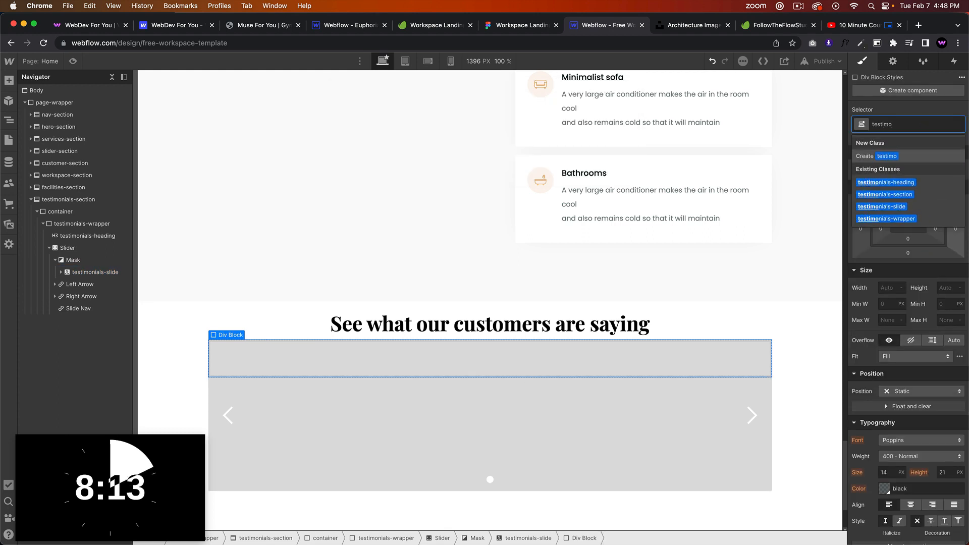
type("nial-wrapper")
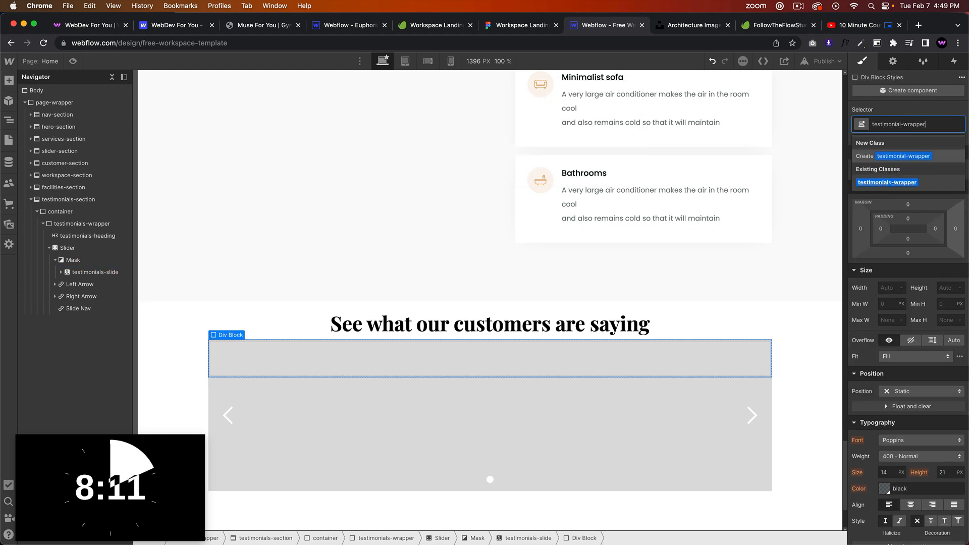
key("Return")
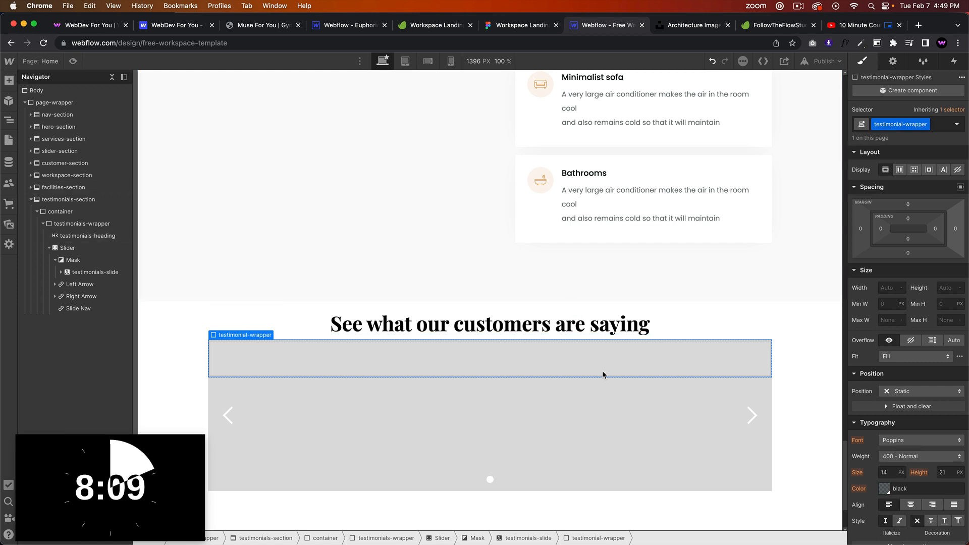
Check the testimonial card's size in the Figma design and set the testimonials-slide width to 30% in Webflow.
left_click(313, 388)
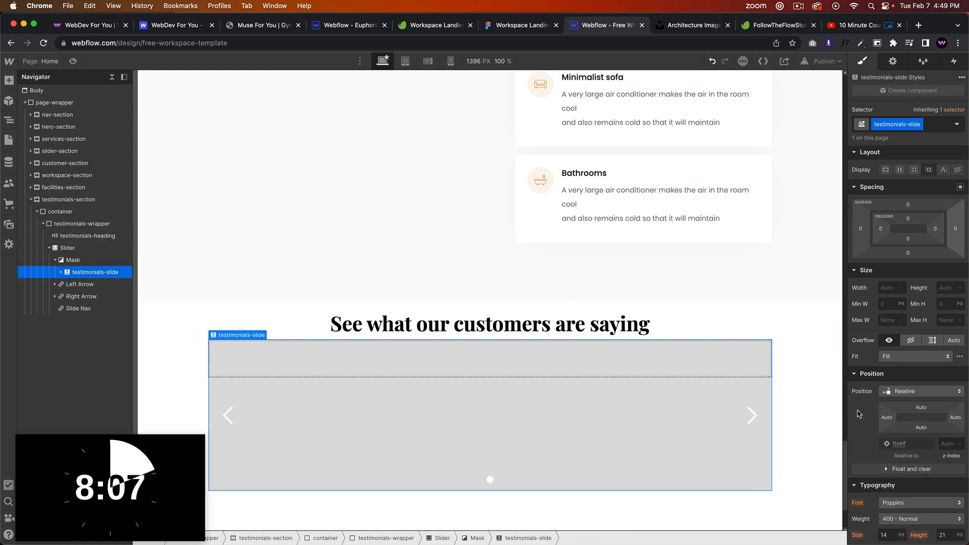
left_click(524, 28)
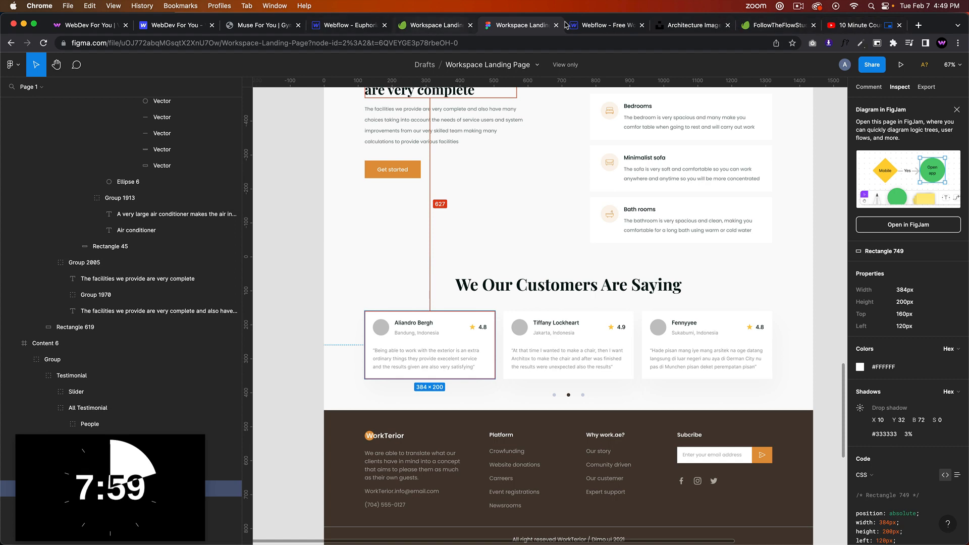
left_click(589, 25)
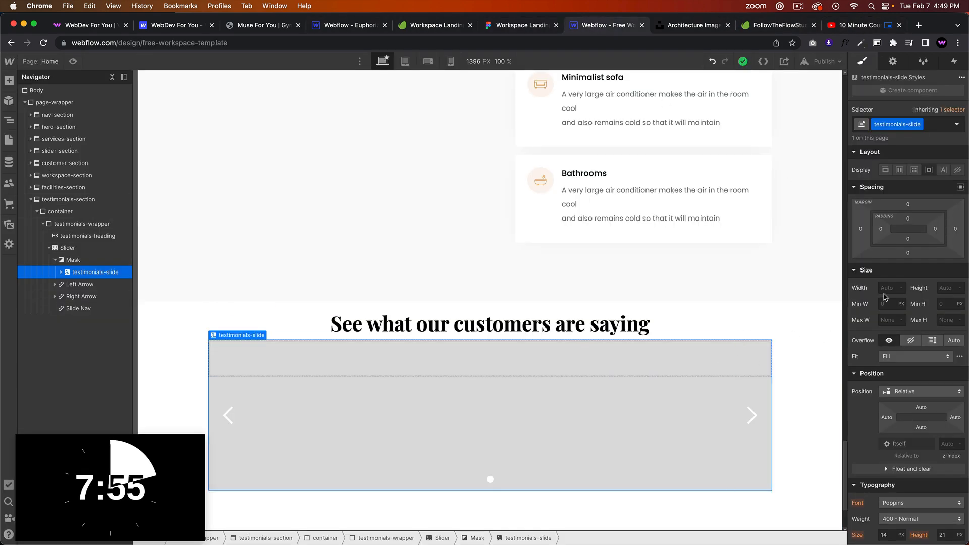
key("Return")
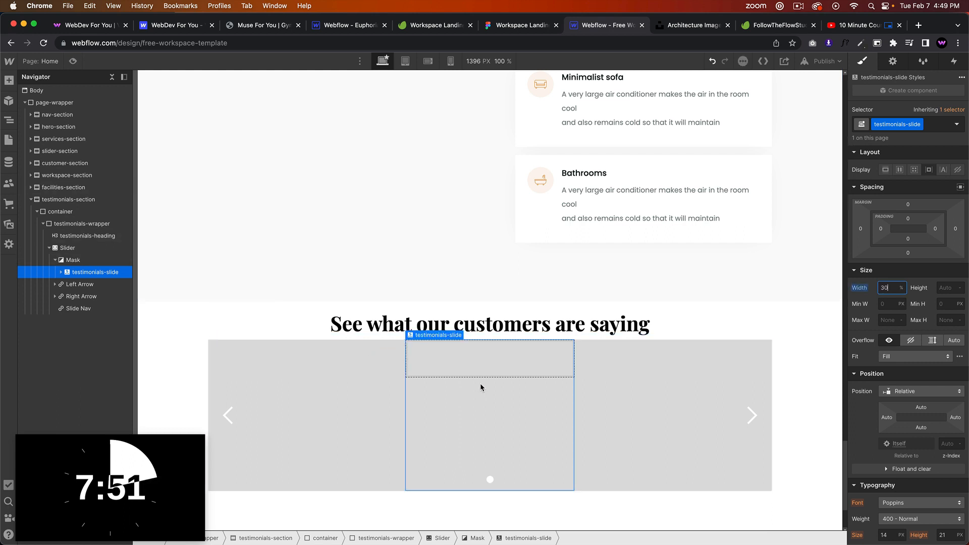
Position testimonial-wrapper absolutely with 0% offsets on all sides so it covers the whole slide.
left_click(475, 366)
left_click(507, 400)
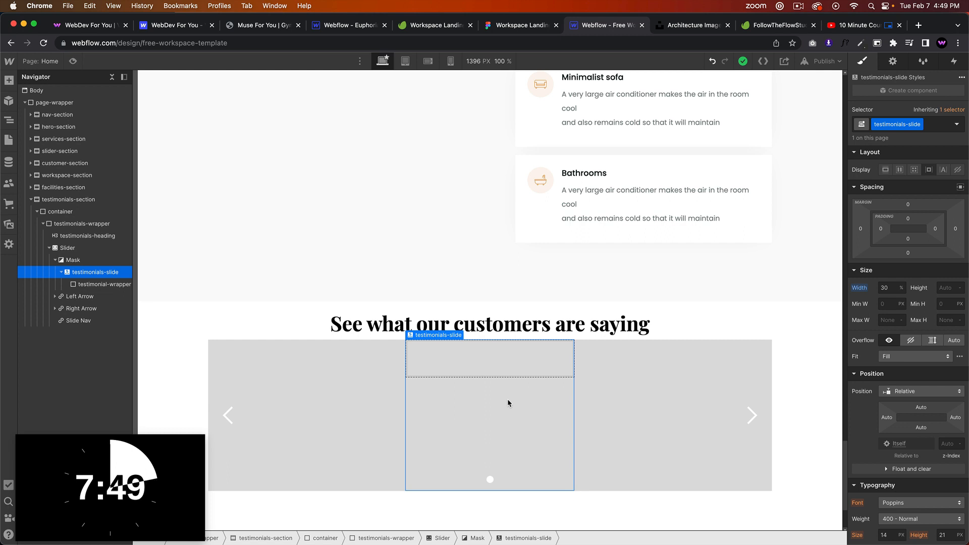
left_click(498, 357)
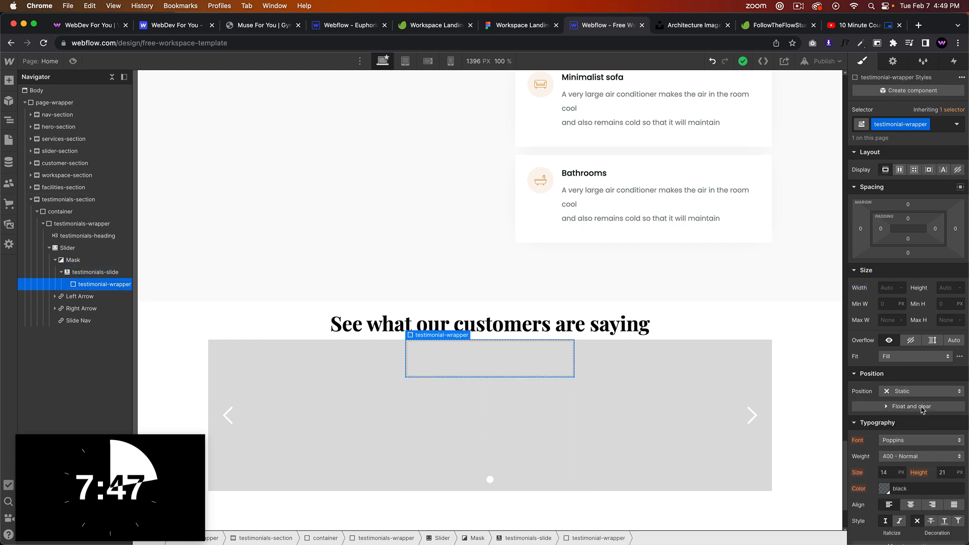
scroll(922, 401, "down", 1)
left_click(919, 378)
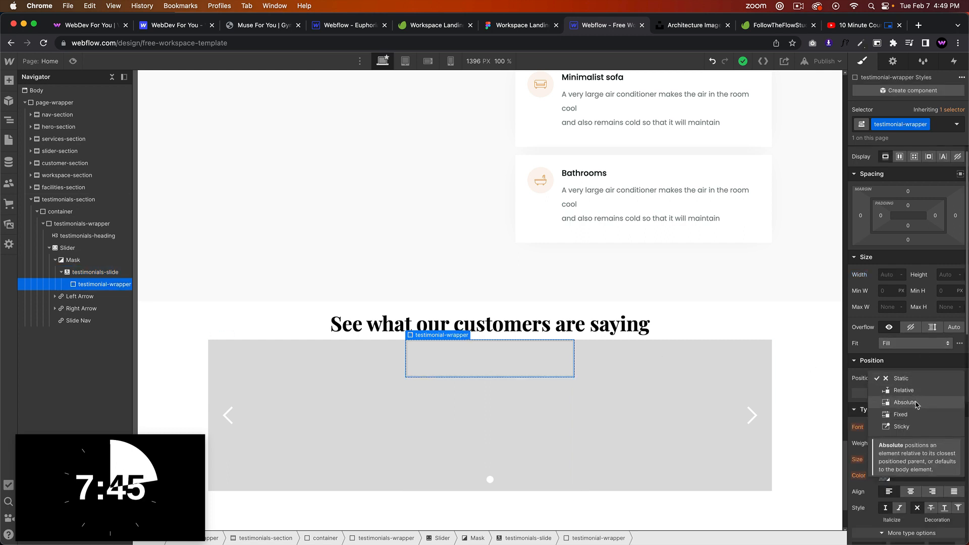
left_click(918, 403)
left_click(960, 392)
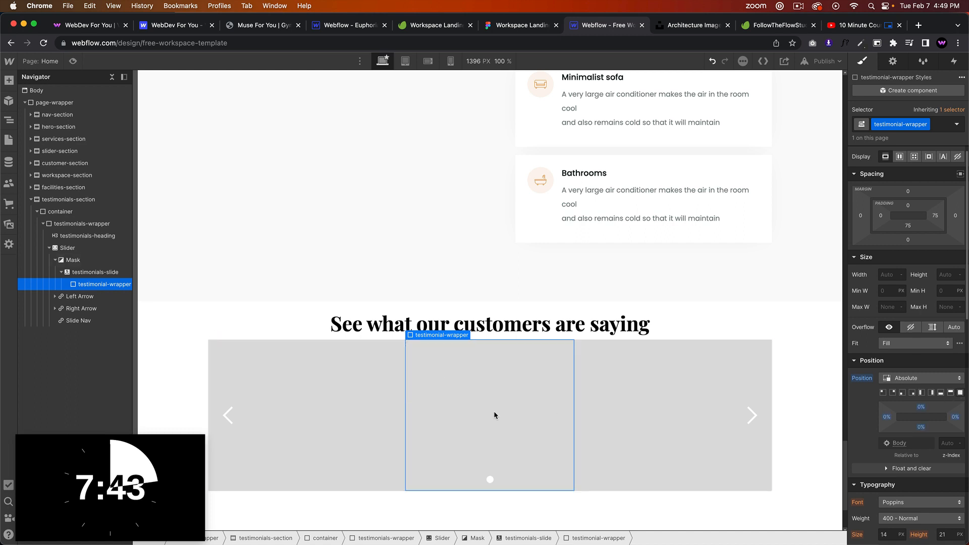
Compare the testimonial card with the Figma design and set the testimonials-slide width to 400 px in Webflow.
left_click(110, 274)
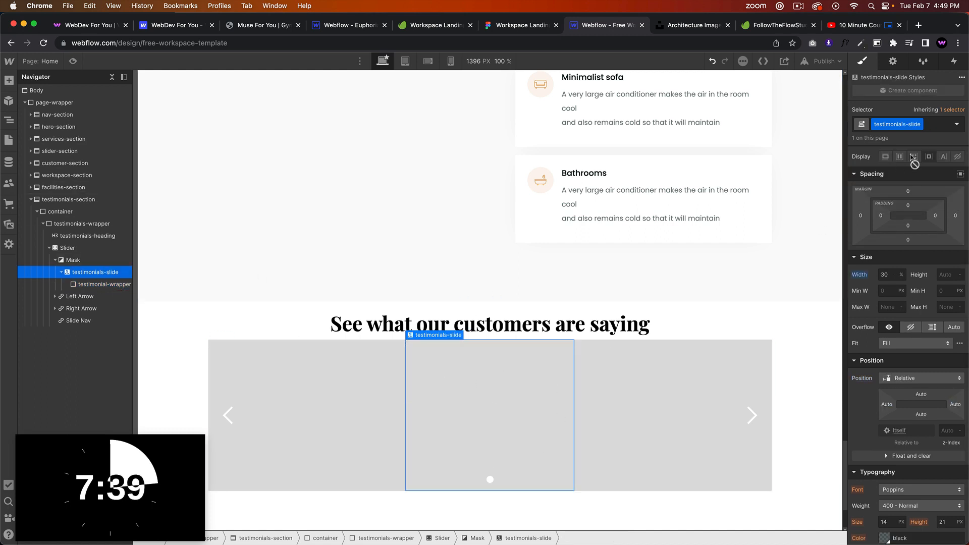
left_click(107, 285)
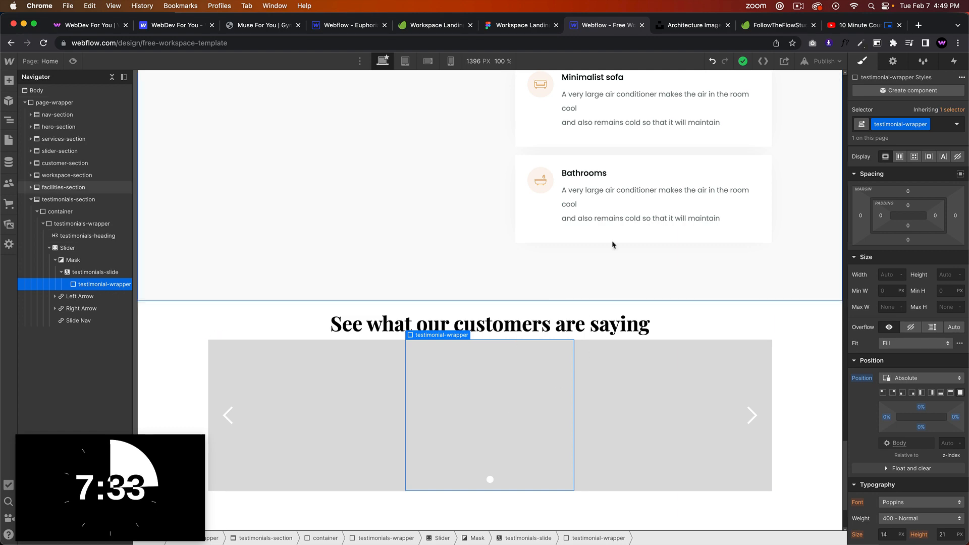
left_click(505, 26)
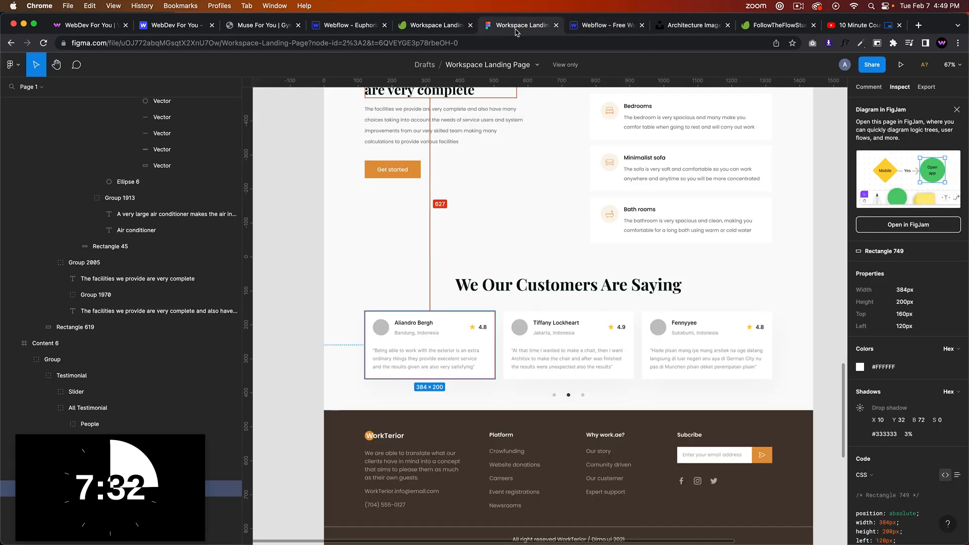
left_click(601, 25)
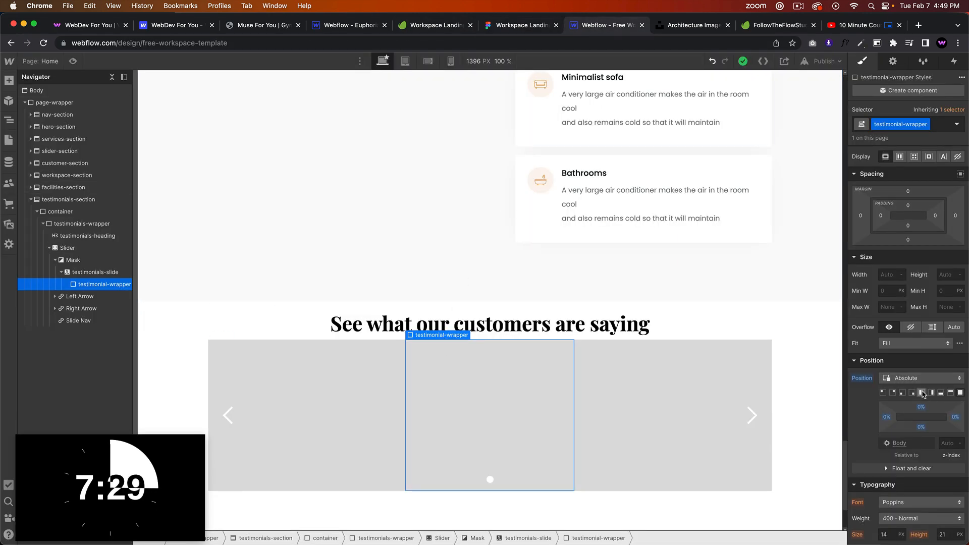
left_click(94, 273)
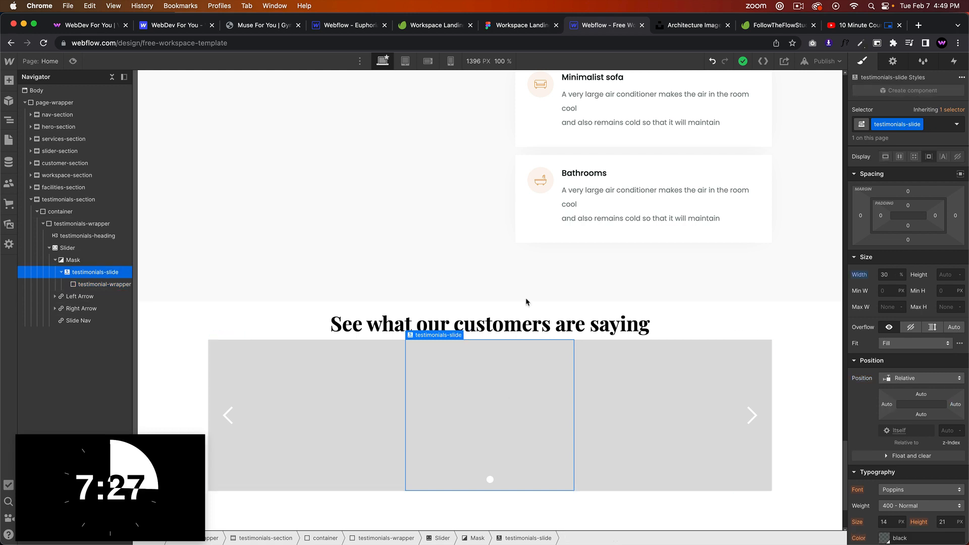
left_click(887, 274)
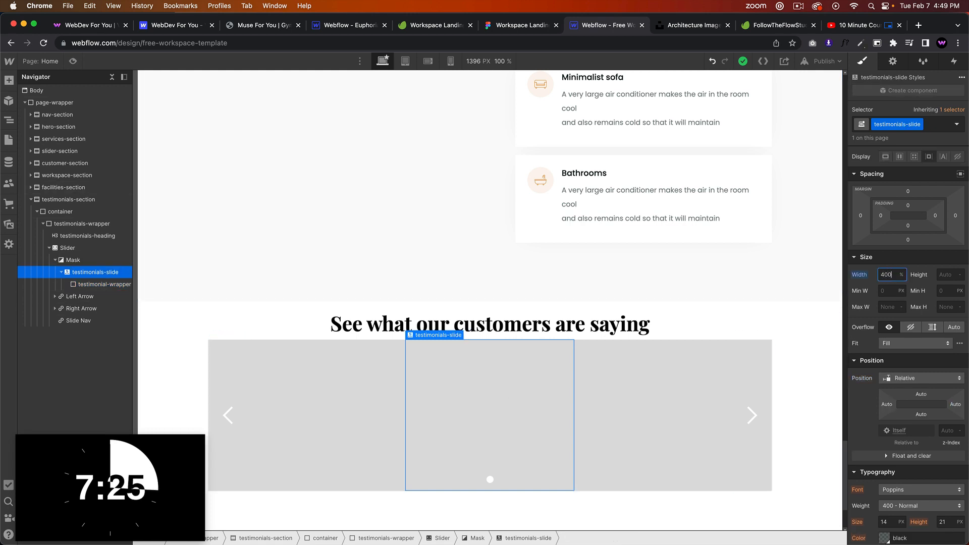
Set the background color of testimonial-wrapper to white (#ffffff).
left_click(473, 428)
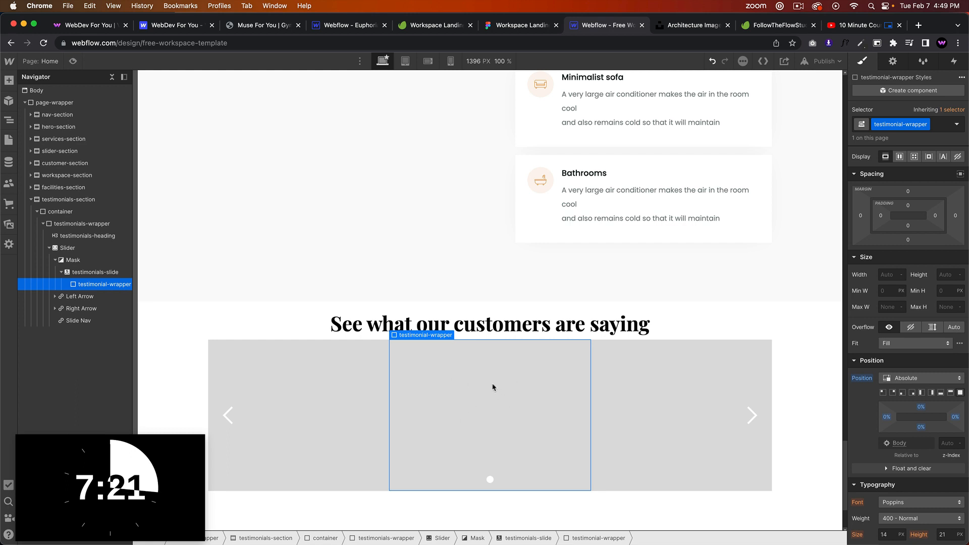
scroll(919, 429, "down", 4)
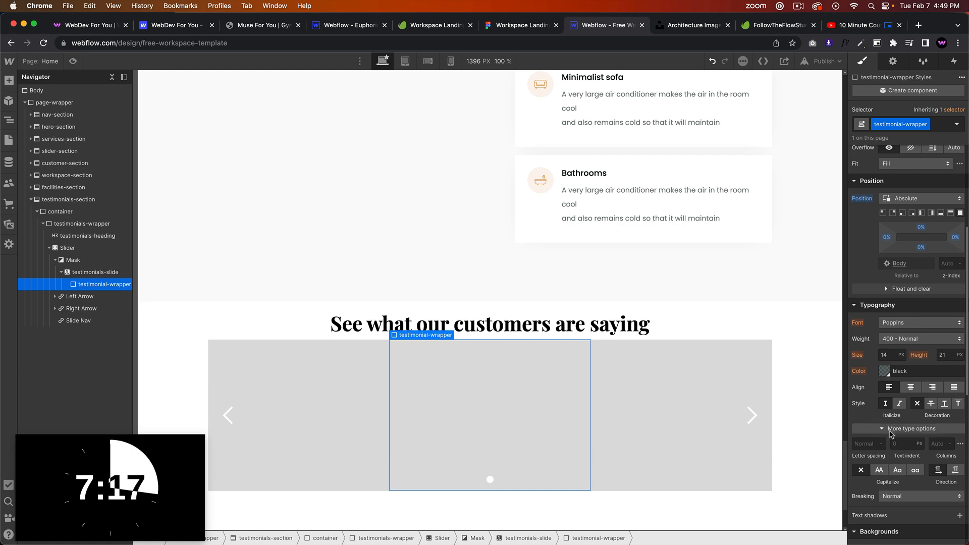
scroll(891, 434, "down", 3)
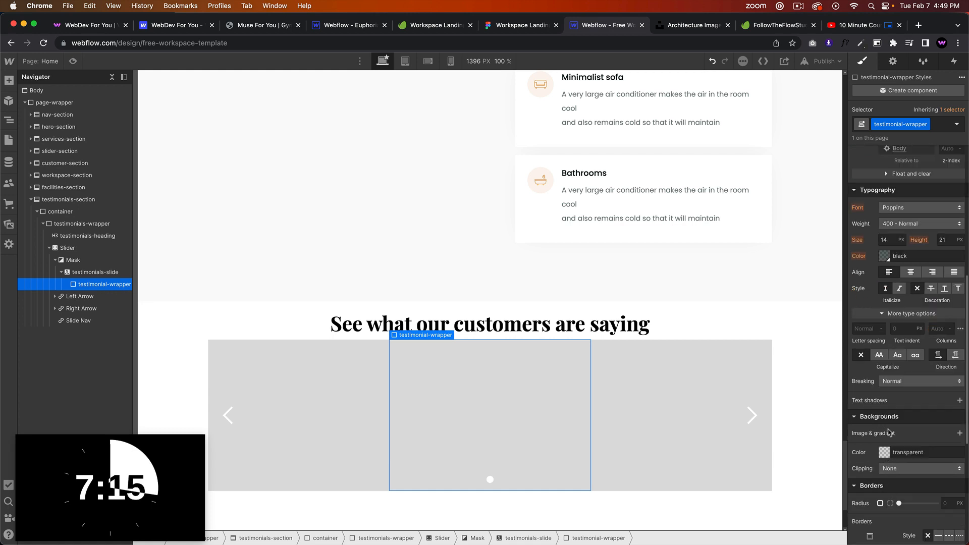
left_click(885, 452)
left_click_drag(866, 333, 838, 281)
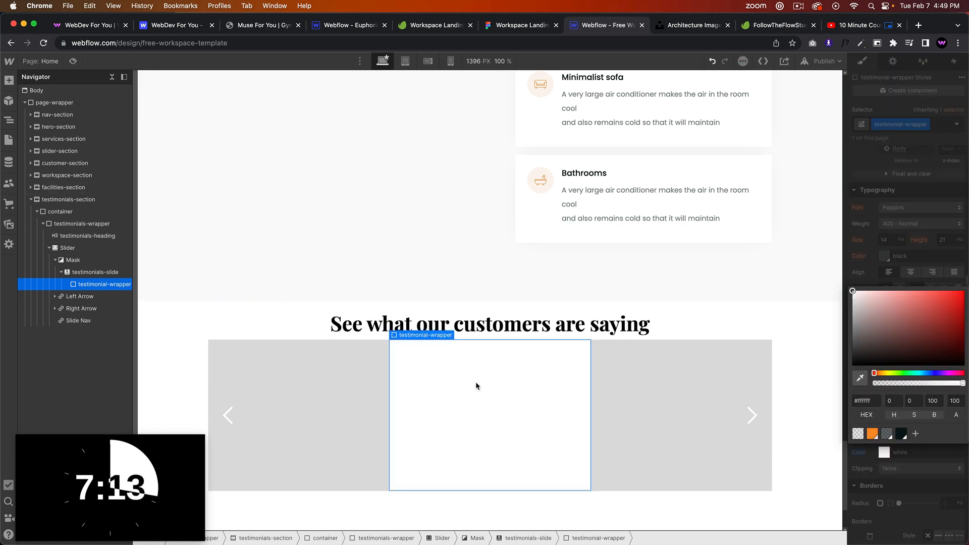
left_click(596, 391)
left_click(580, 384)
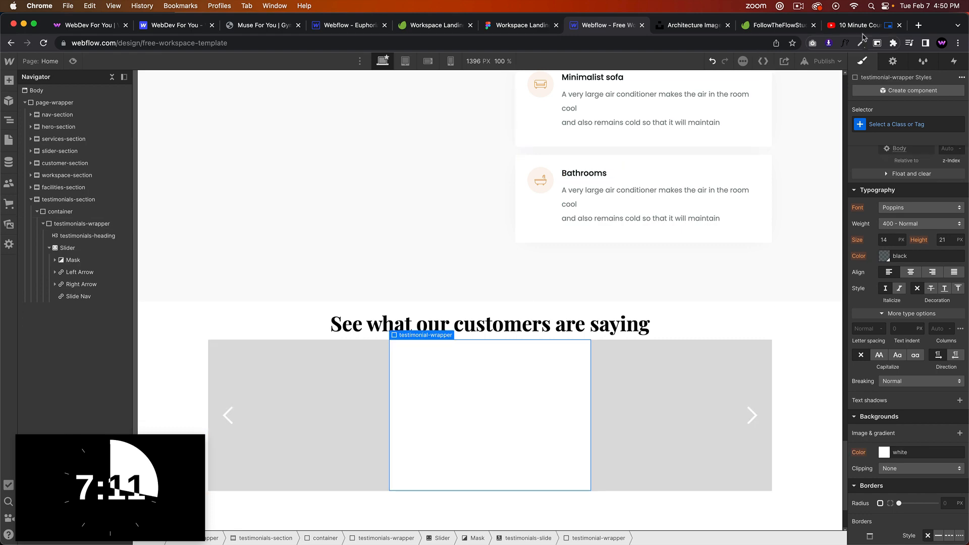
Check the card's inner spacing in Figma and add a div block with class testimonial-top inside testimonial-wrapper in Webflow.
left_click(523, 25)
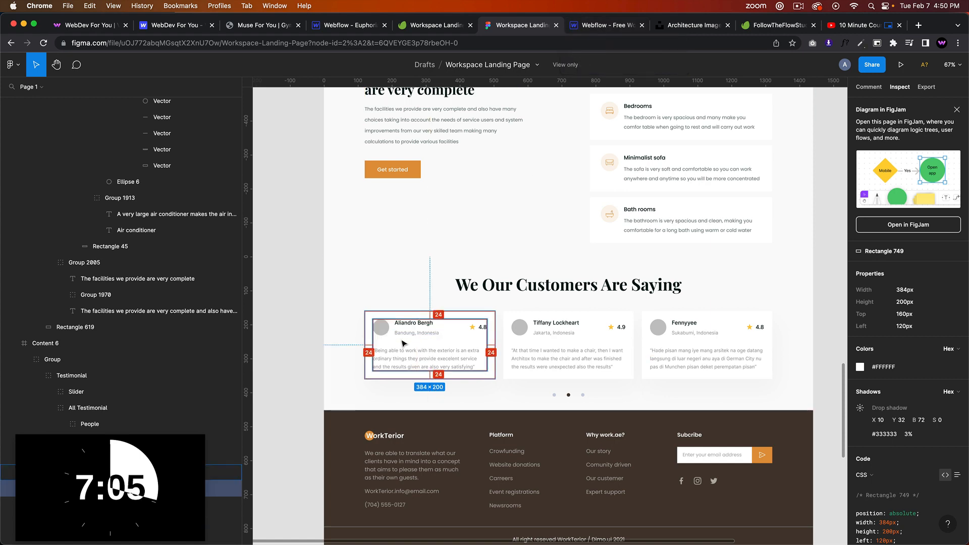
scroll(399, 343, "up", 5)
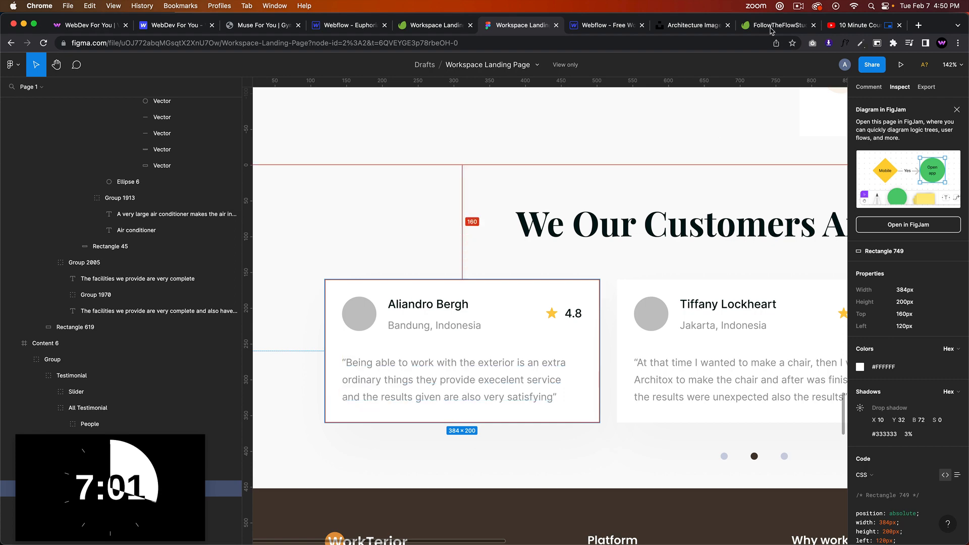
left_click(600, 26)
left_click(81, 247)
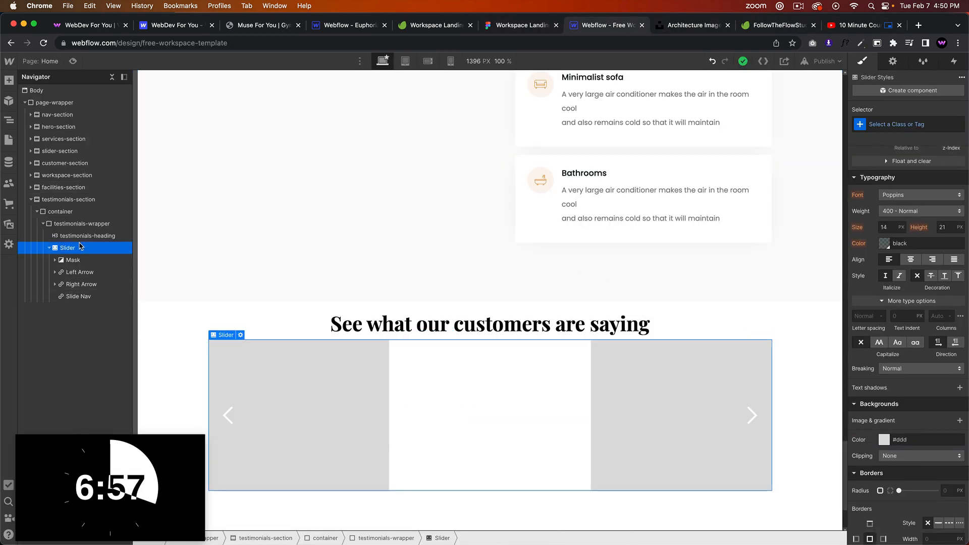
left_click(471, 409)
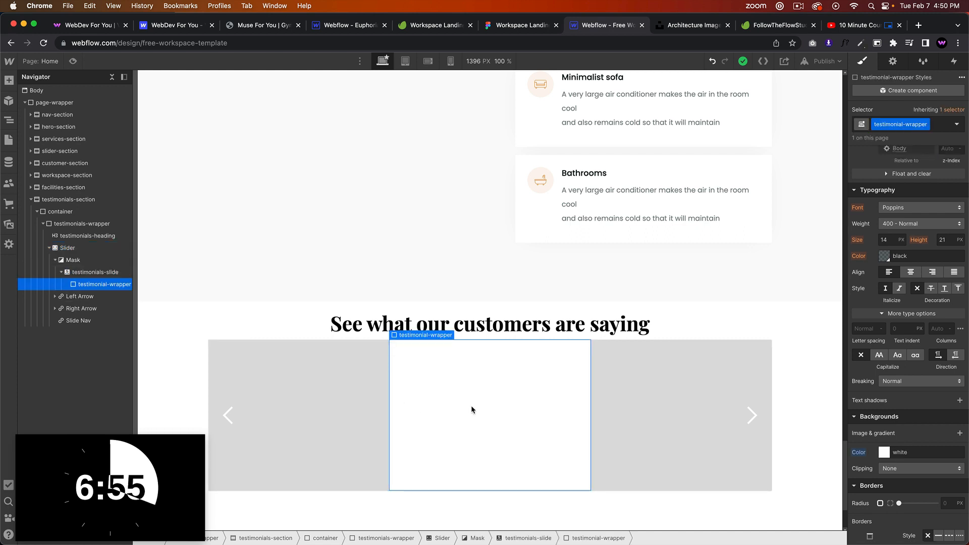
key("super+e")
type("div")
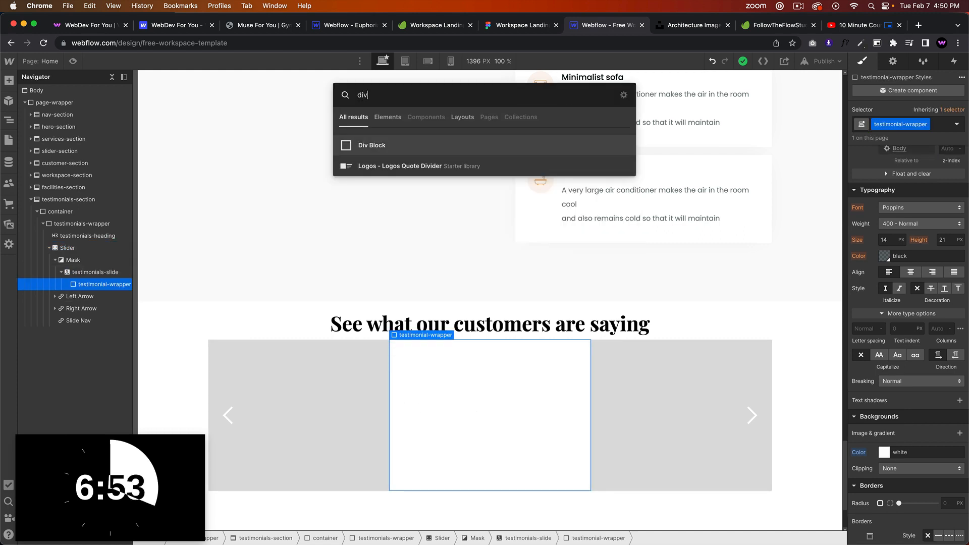
key("Return")
left_click(886, 127)
type("testimoni")
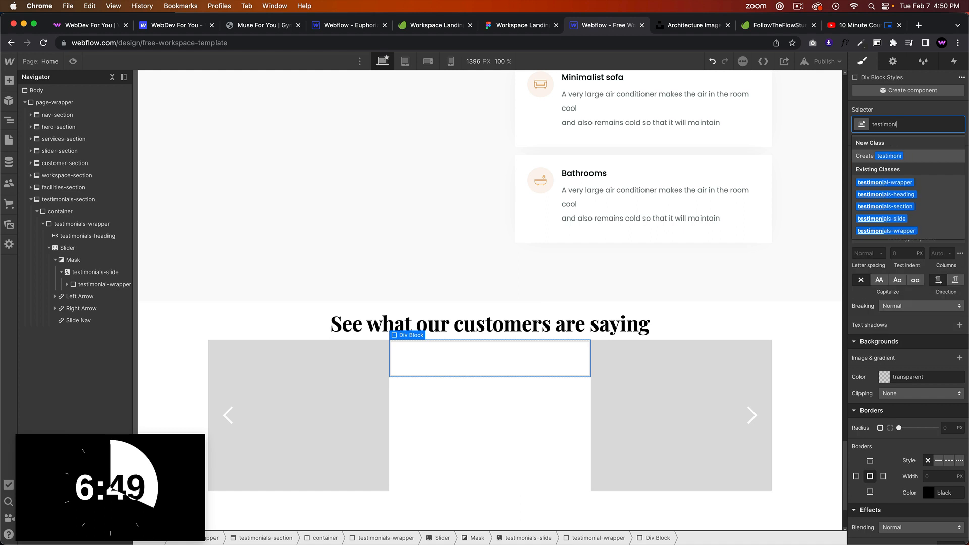
type("al-top")
key("Return")
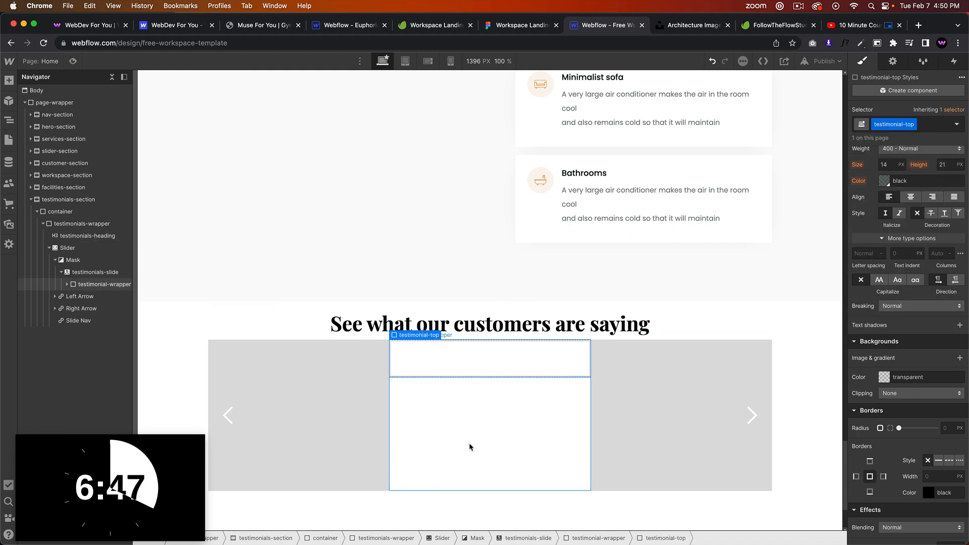
Add a second div block inside testimonial-wrapper and give it the class testimonial-bottom.
left_click(470, 442)
key("super+e")
type("div")
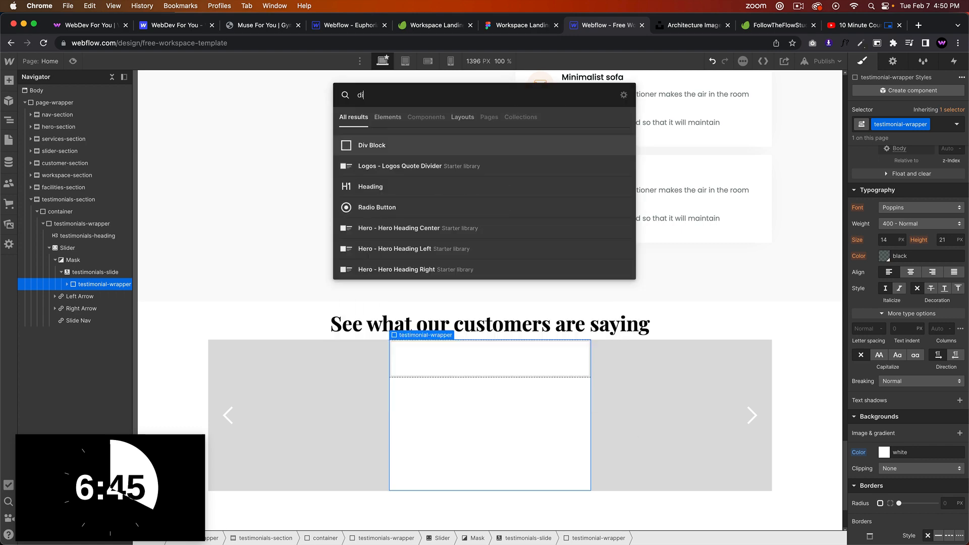
key("Return")
left_click(888, 128)
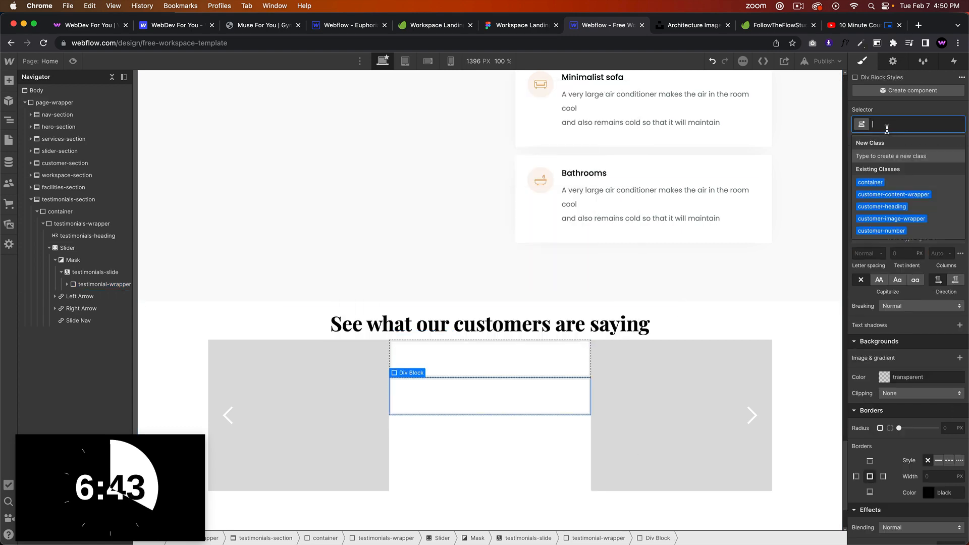
type("testimonial")
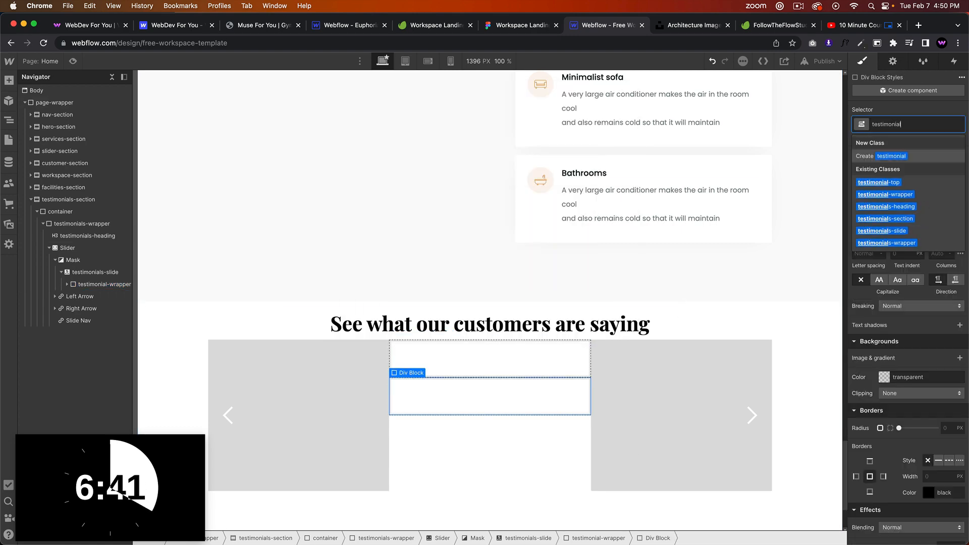
type("-bottom")
key("Return")
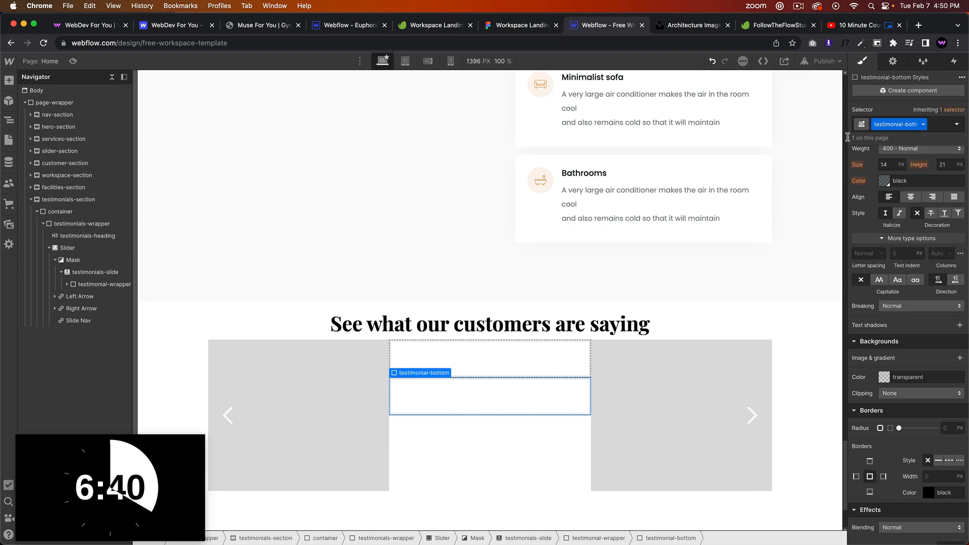
Review the card's header in Figma and add a div block with class testimonail-profile-image inside testimonial-top in Webflow.
left_click(511, 348)
left_click(547, 29)
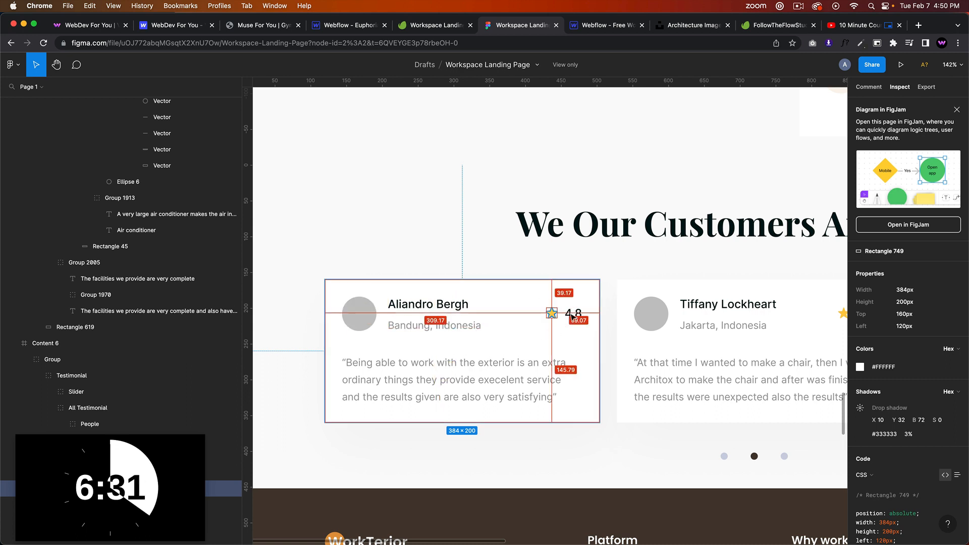
left_click(597, 28)
left_click(502, 363)
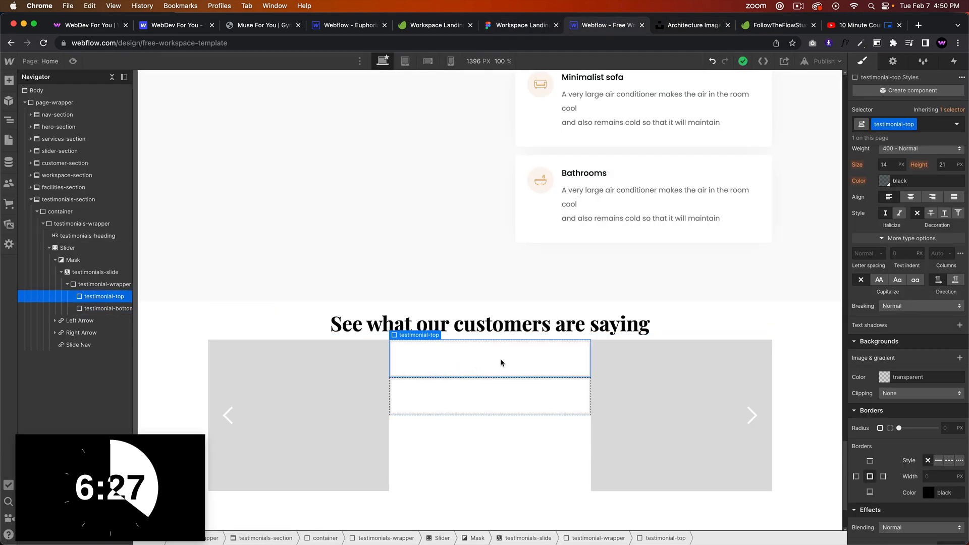
key("super+e")
type("div")
key("Return")
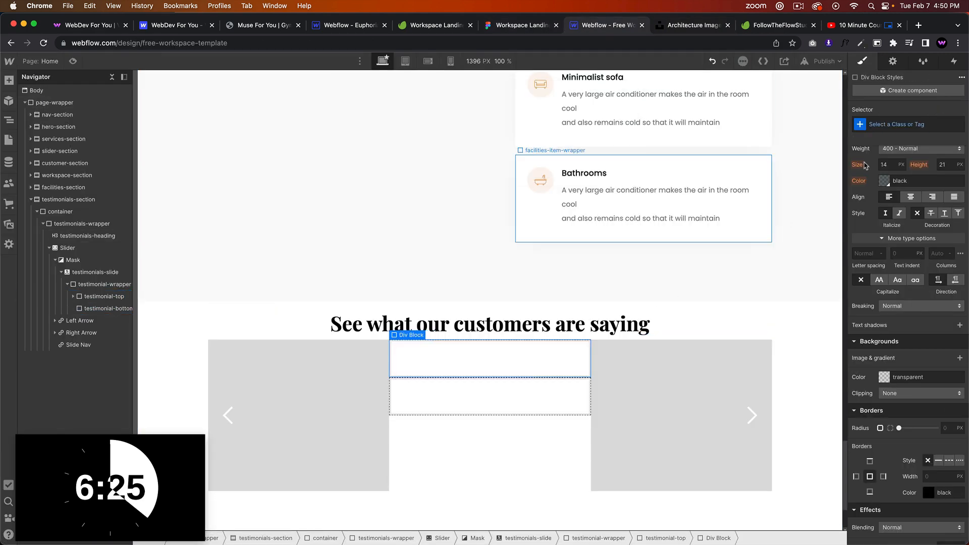
key("super+Return")
type("testimonail")
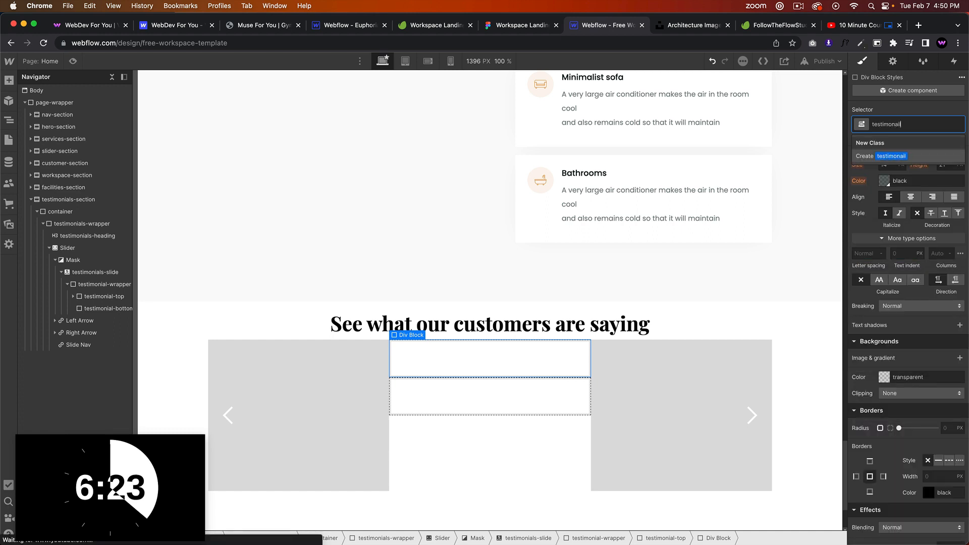
type("-profile-image")
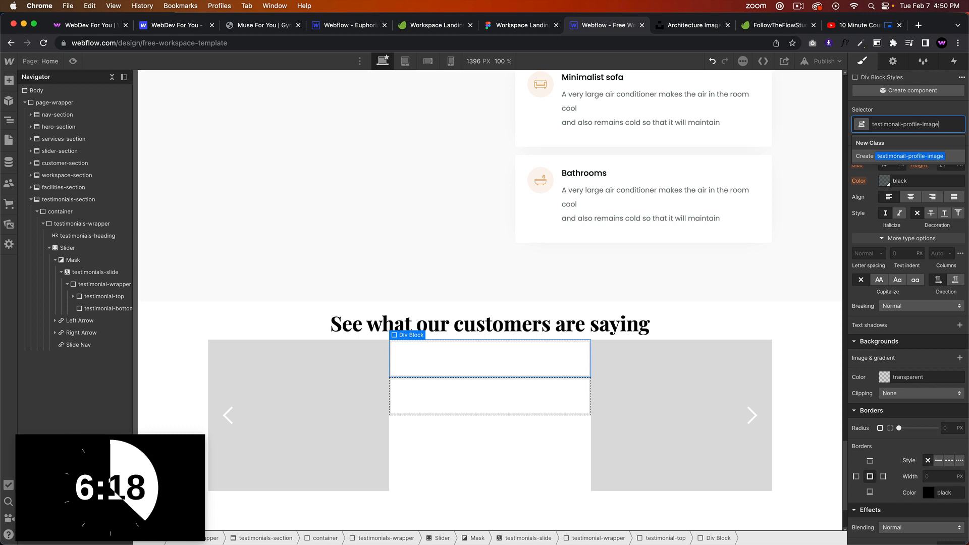
key("Return")
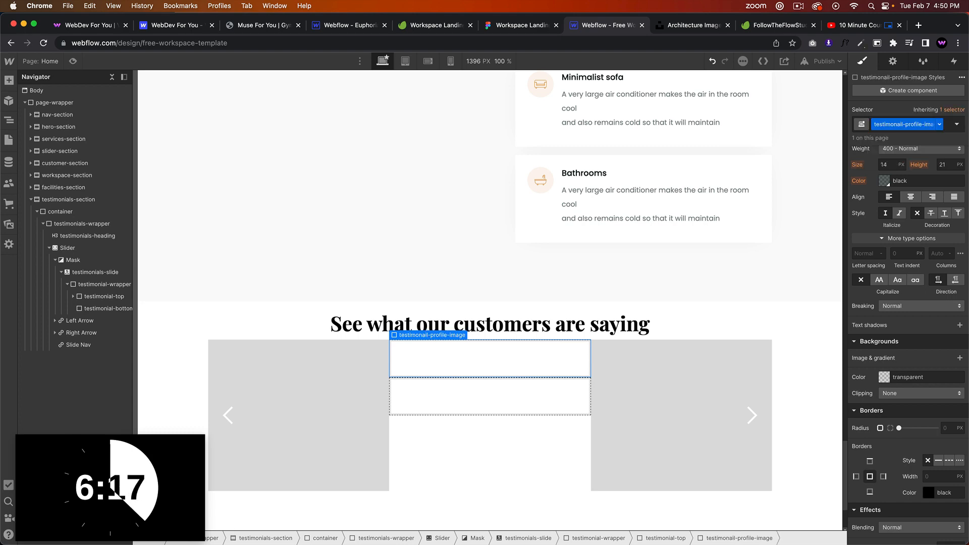
Check the profile circle's size in Figma and set testimonail-profile-image to 48 px wide and 48 px high in Webflow.
key("ctrl+shift+Tab")
double_click(359, 314)
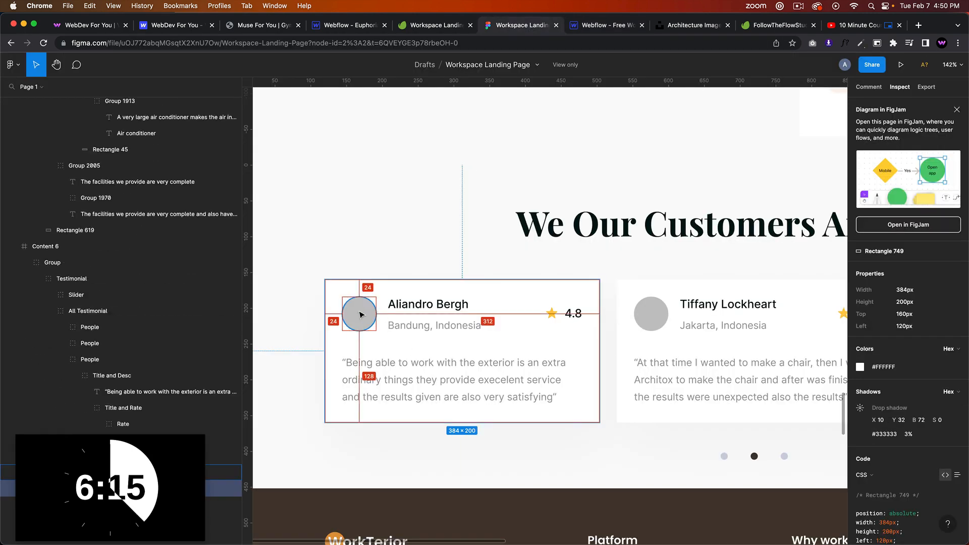
left_click(587, 24)
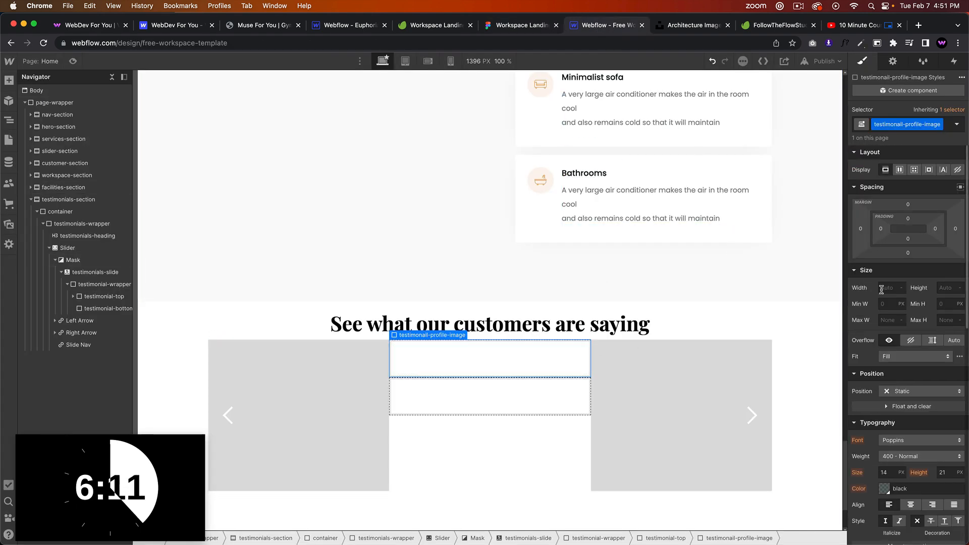
type("48")
key("Tab")
type("48")
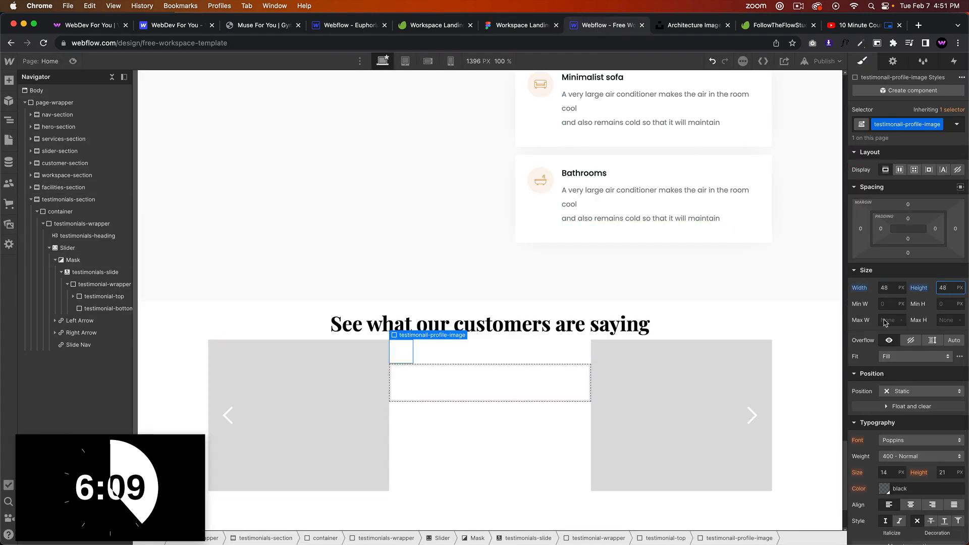
Give testimonail-profile-image the saved Black swatch (#021615, 60% opacity) as background and a 50% border radius.
scroll(884, 323, "down", 6)
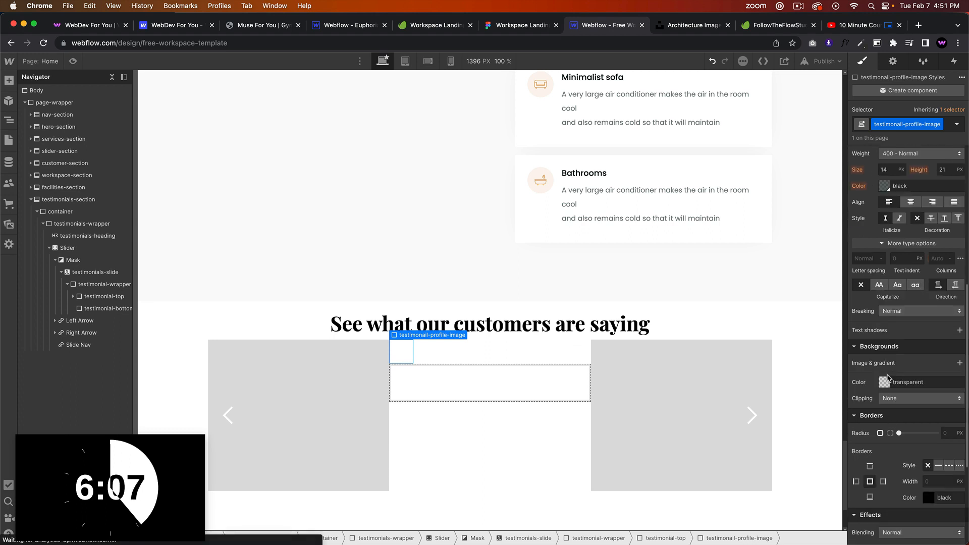
left_click(886, 384)
left_click(887, 364)
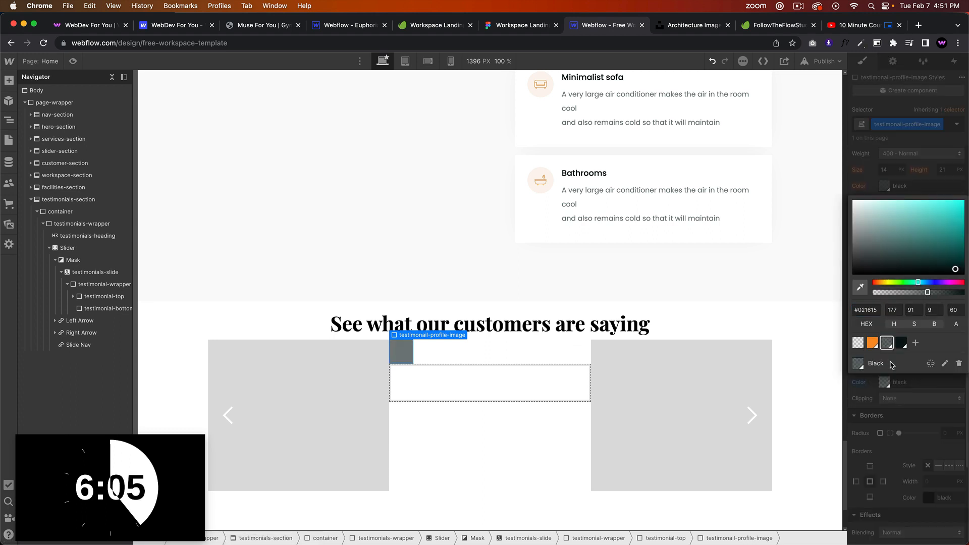
left_click(902, 415)
type("5")
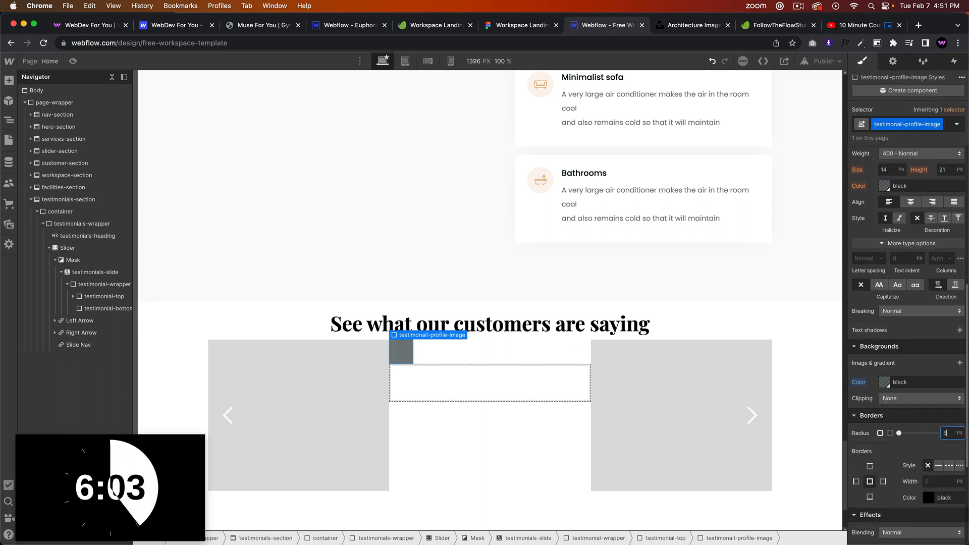
type("0%")
left_click(498, 357)
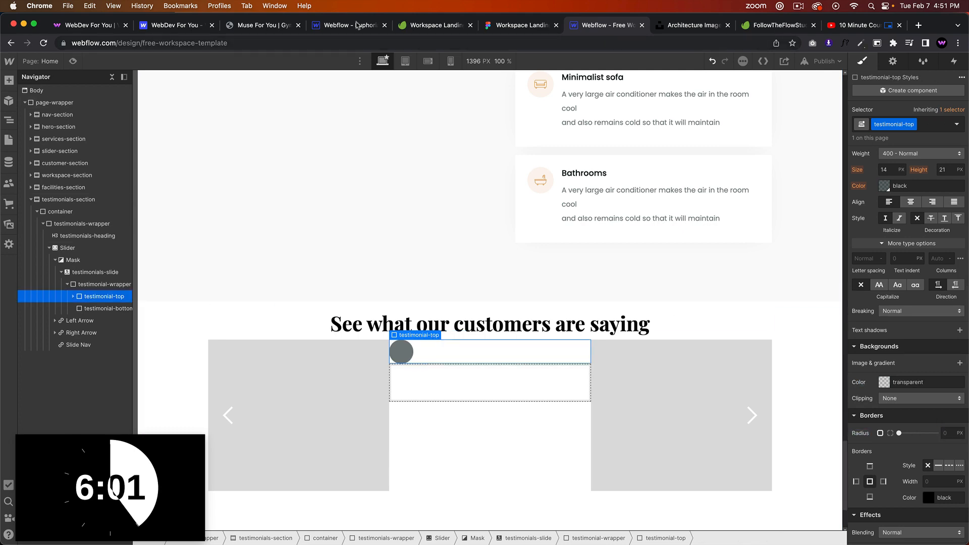
left_click(506, 27)
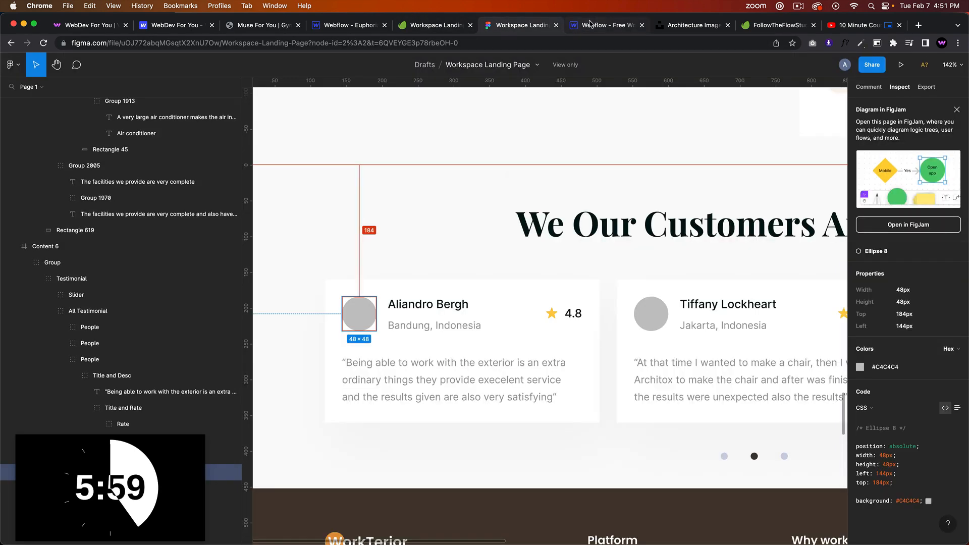
left_click(575, 26)
key("super+e")
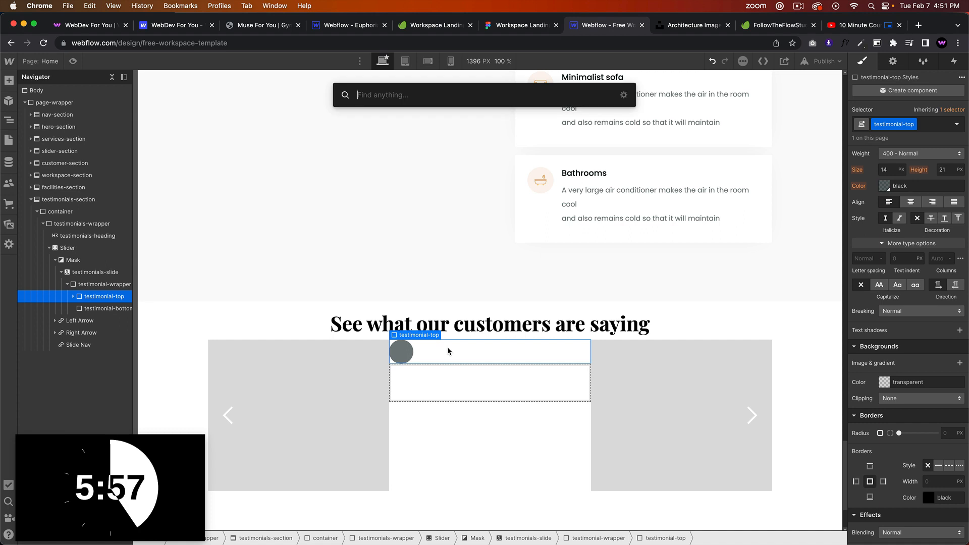
type("div")
key("Return")
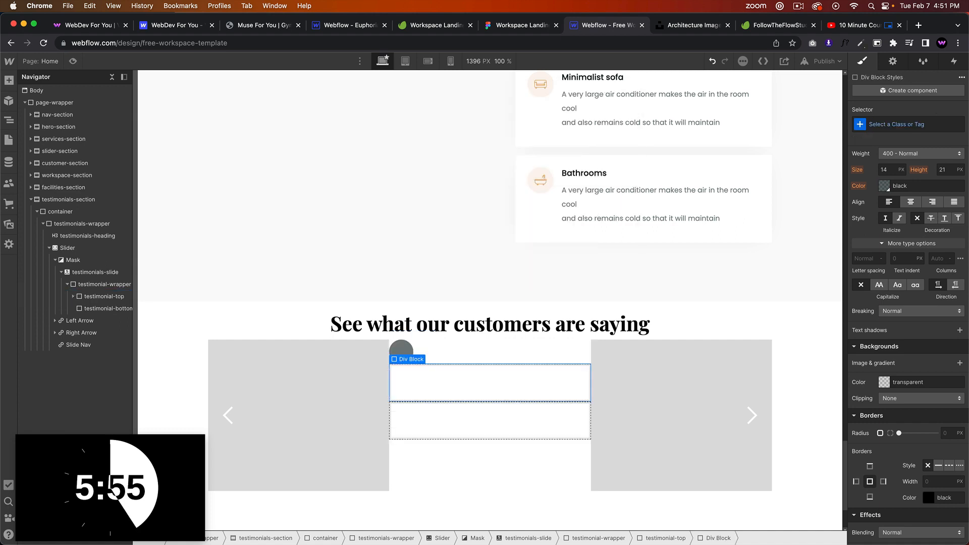
key("super+z")
Add a div block inside testimonial-top and set testimonial-top's display to horizontal flex.
key("super+e")
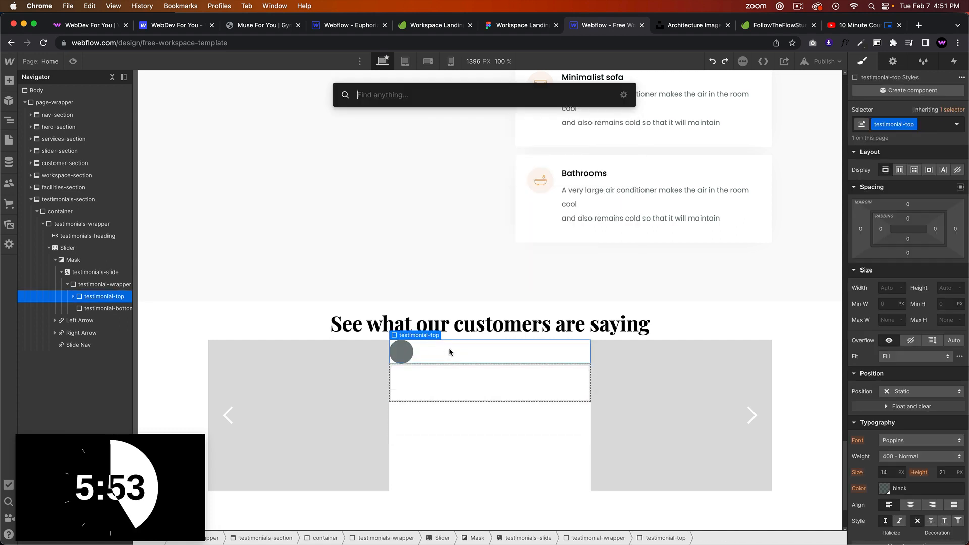
type("div")
key("Return")
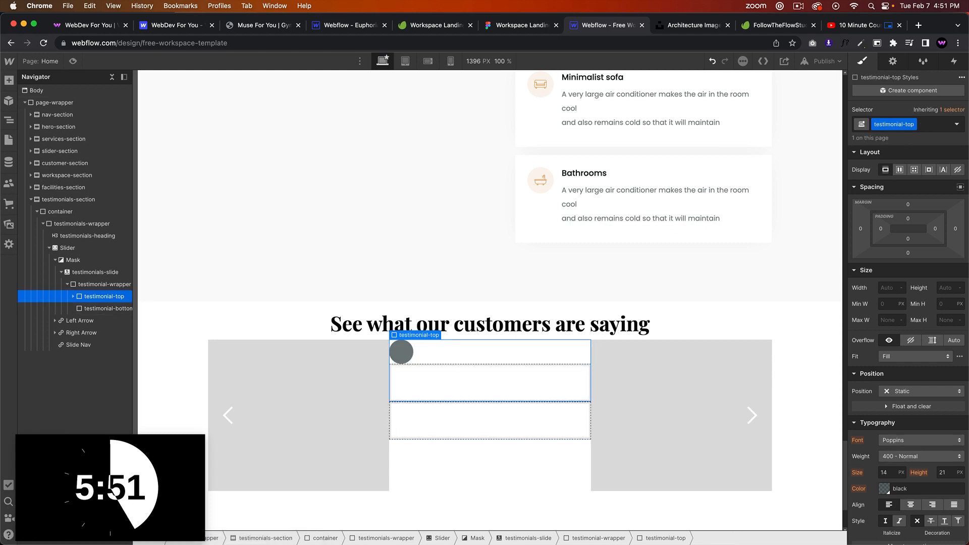
left_click(899, 170)
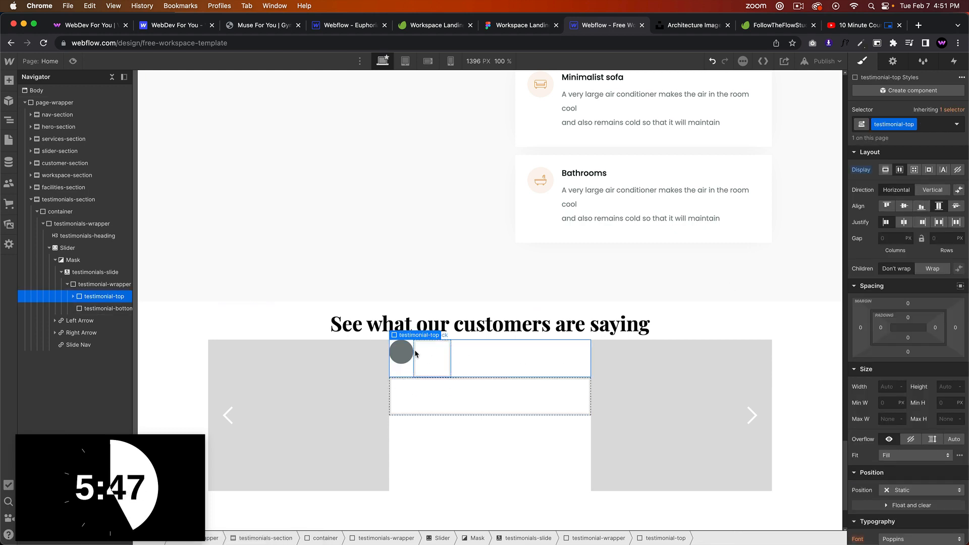
Add a text block to the unnamed div block beside the profile circle and give it the class testimonial-name.
left_click(429, 357)
key("super+e")
type("text block")
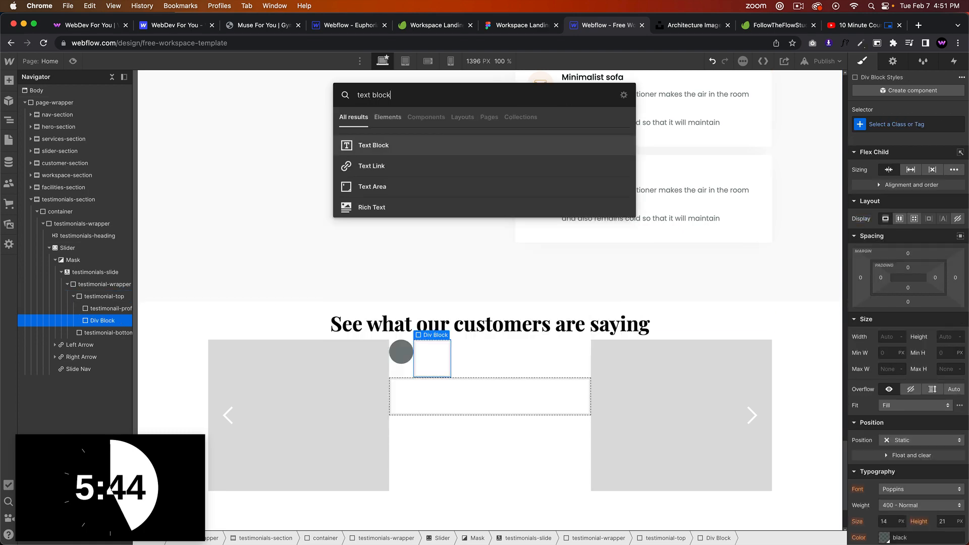
key("Return")
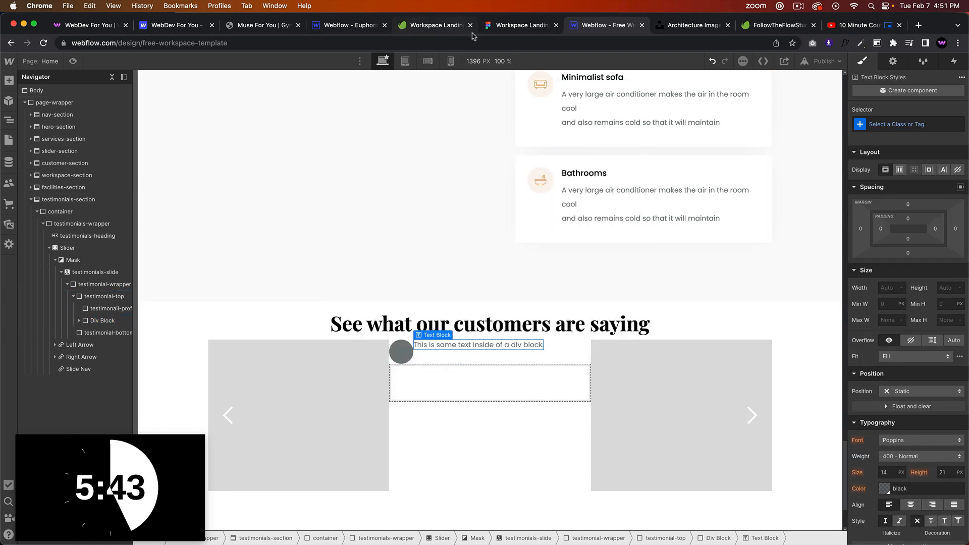
left_click(514, 26)
left_click(595, 26)
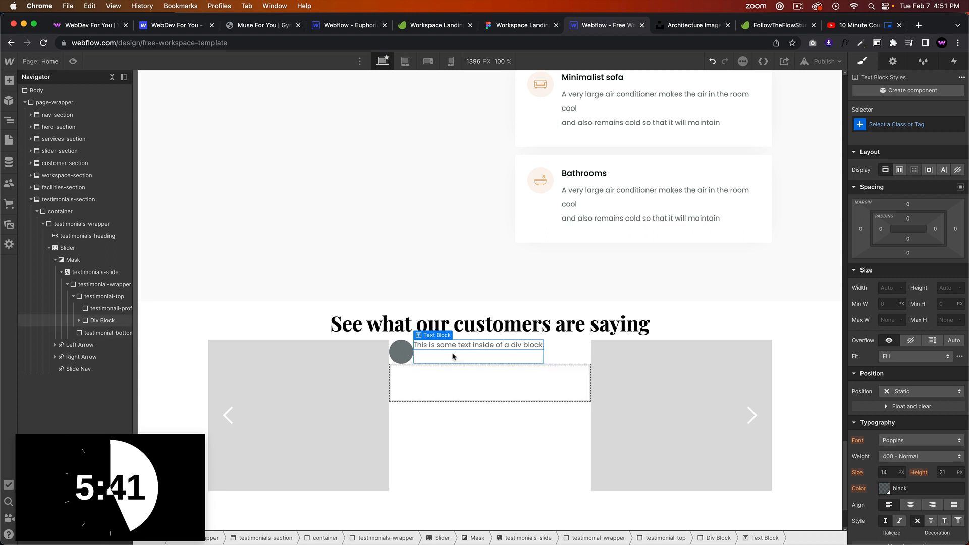
left_click(884, 125)
type("tes")
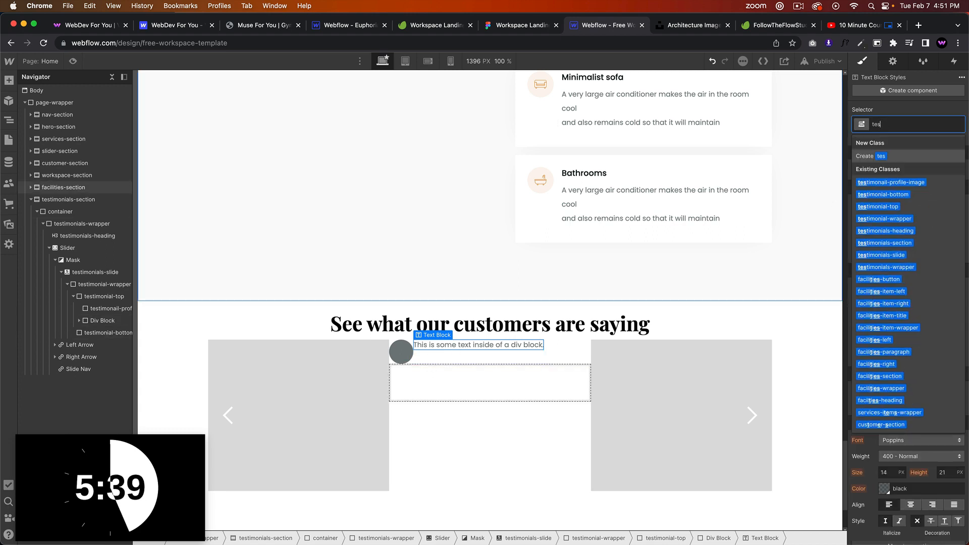
type("timonial-name")
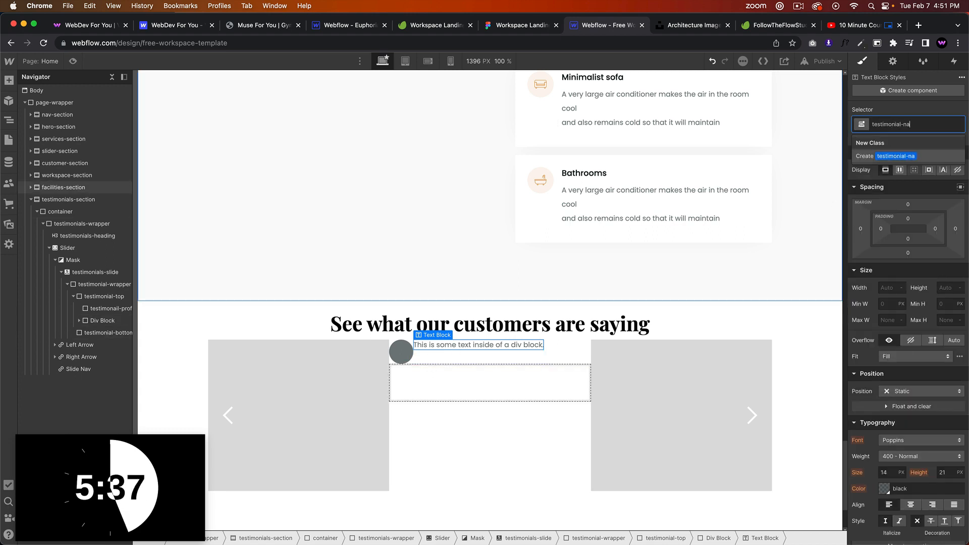
key("Return")
Check the customer name's typography in Figma and set testimonial-name's text color in Webflow to the saved Black swatch (#021615, 100% opacity).
left_click(523, 25)
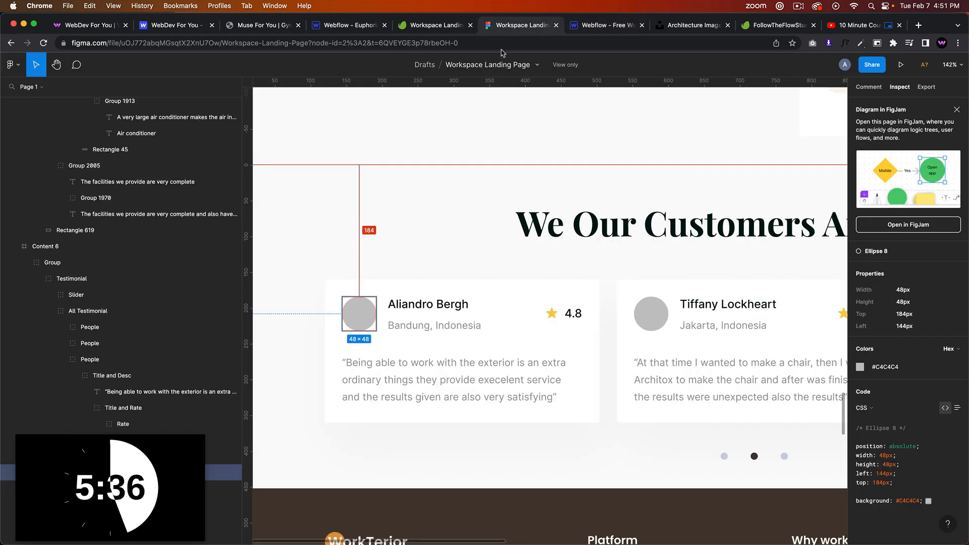
left_click(429, 304)
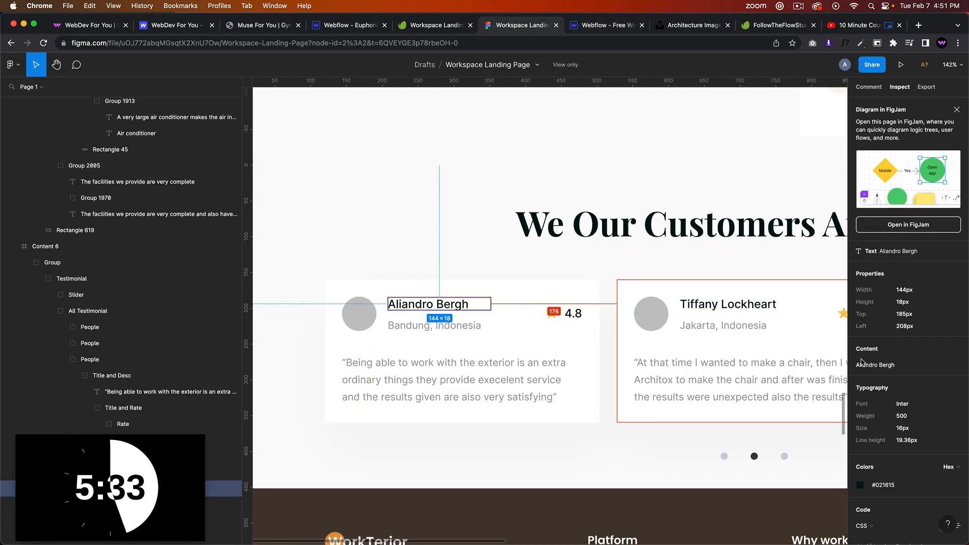
left_click(596, 28)
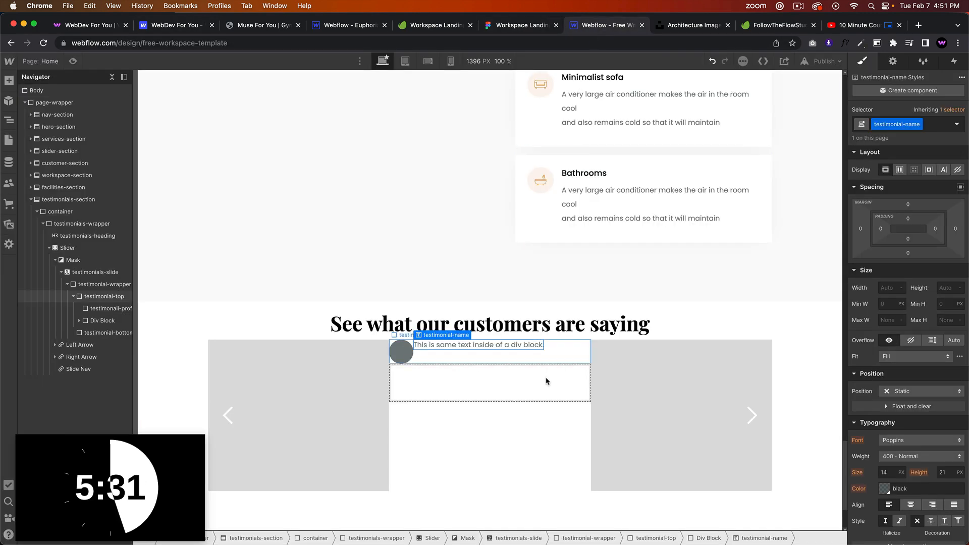
scroll(907, 470, "down", 2)
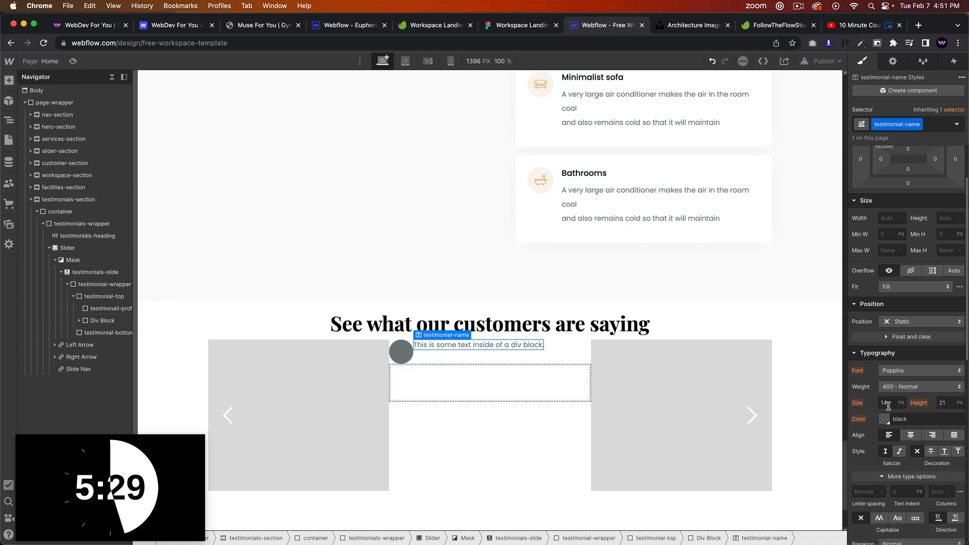
left_click(885, 419)
left_click(902, 379)
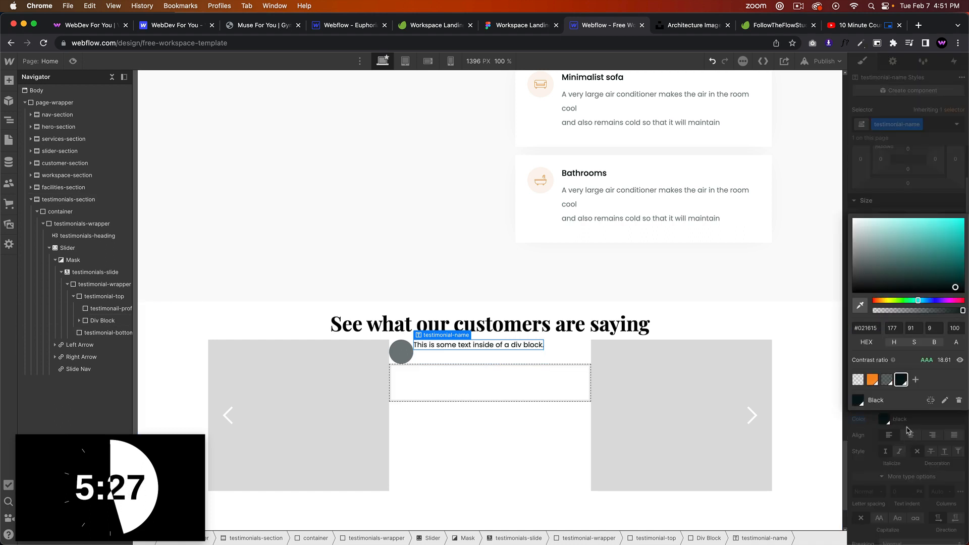
left_click(902, 428)
Set testimonial-name to weight 500 - Medium, font size 16 px and line height 20 px.
left_click(902, 387)
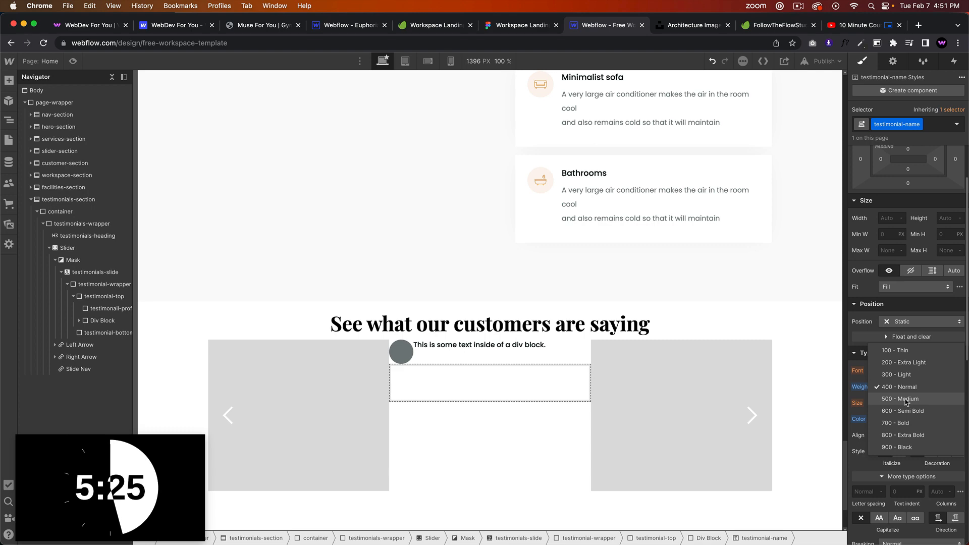
left_click(907, 400)
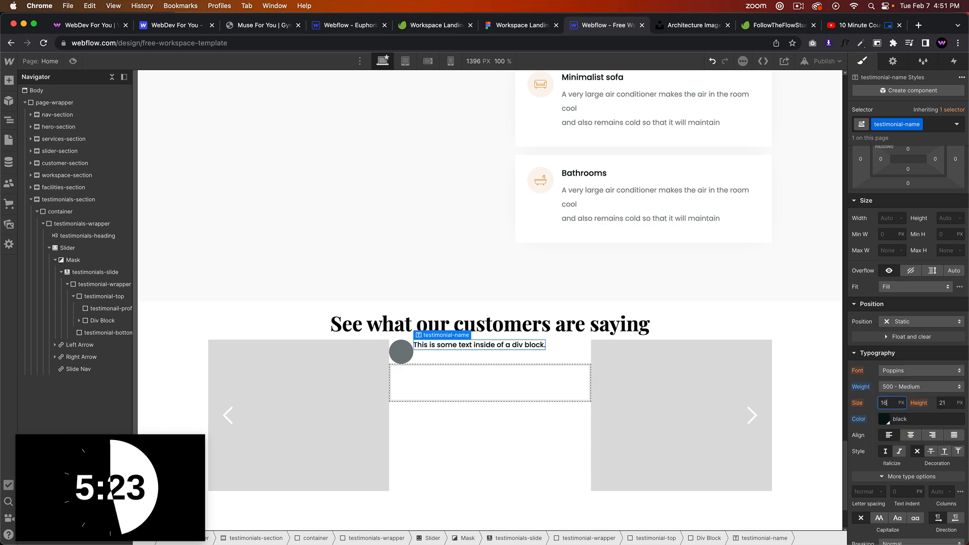
type("16")
key("Tab")
type("20")
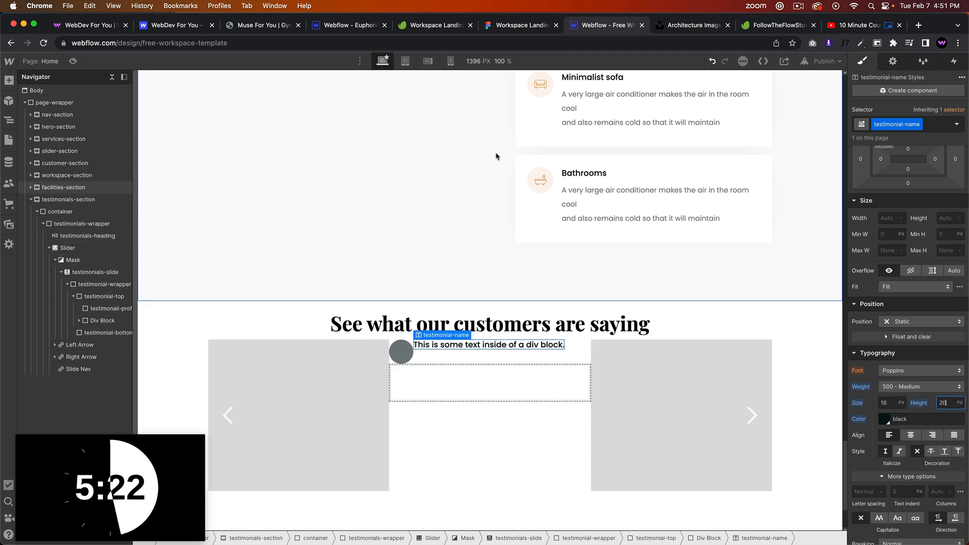
Copy the first card's customer name from Figma and replace testimonial-name's placeholder text with it in Webflow.
left_click(518, 26)
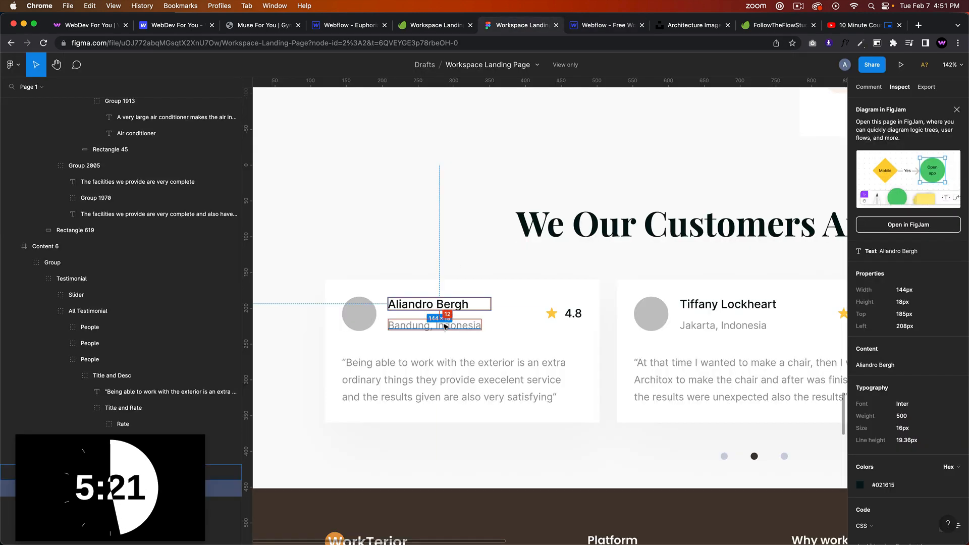
left_click(927, 87)
left_click(900, 87)
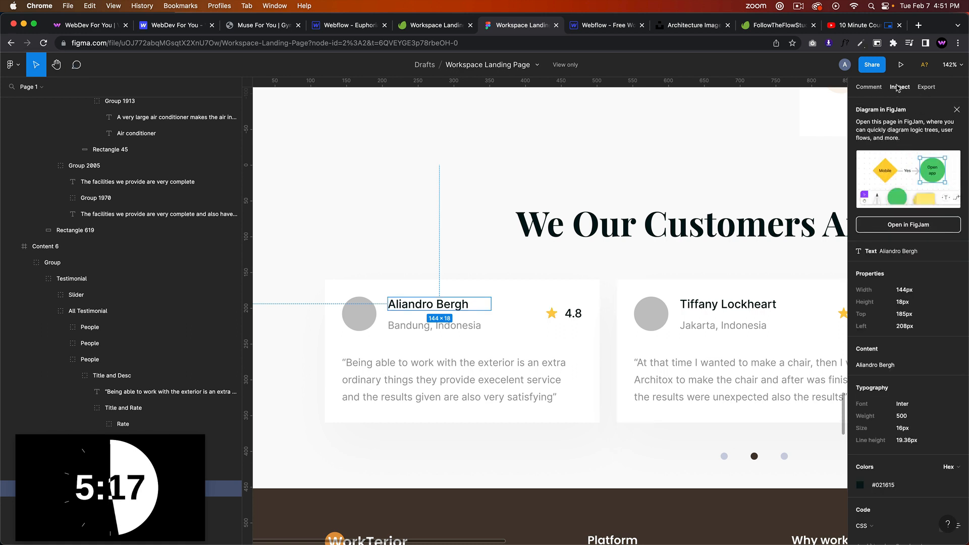
left_click(956, 349)
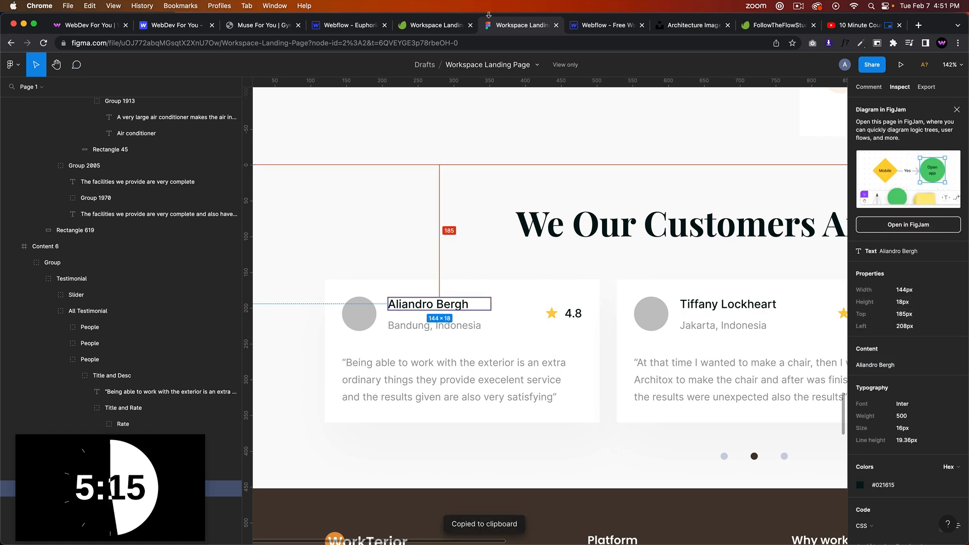
left_click(570, 25)
double_click(547, 354)
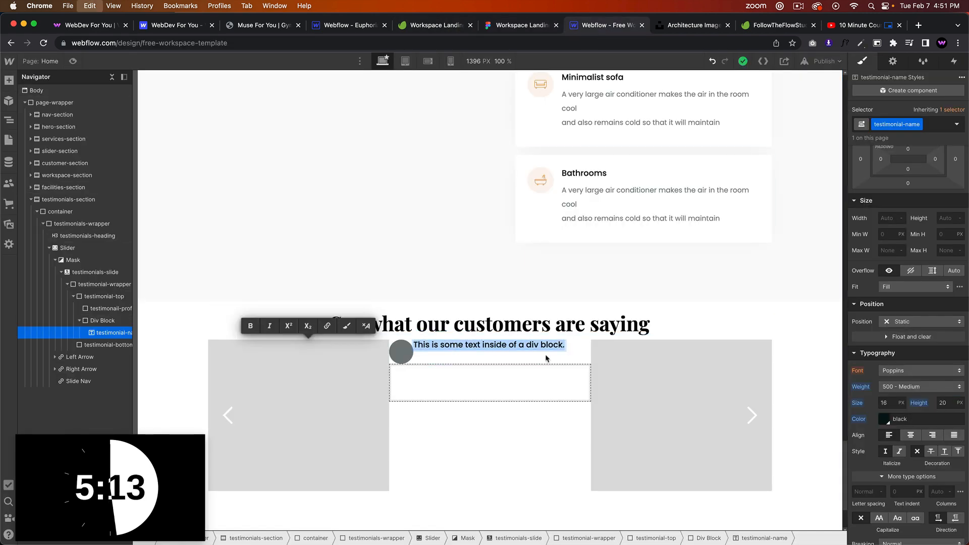
key("ctrl+v")
Add a paragraph below the customer's name inside the unnamed div block.
left_click(502, 359)
key("super+e")
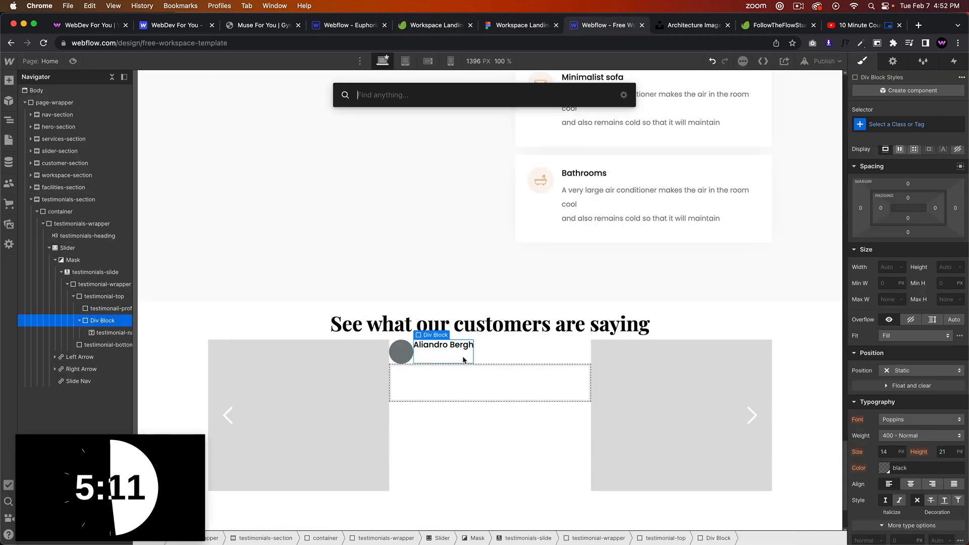
type("paragraph")
key("Return")
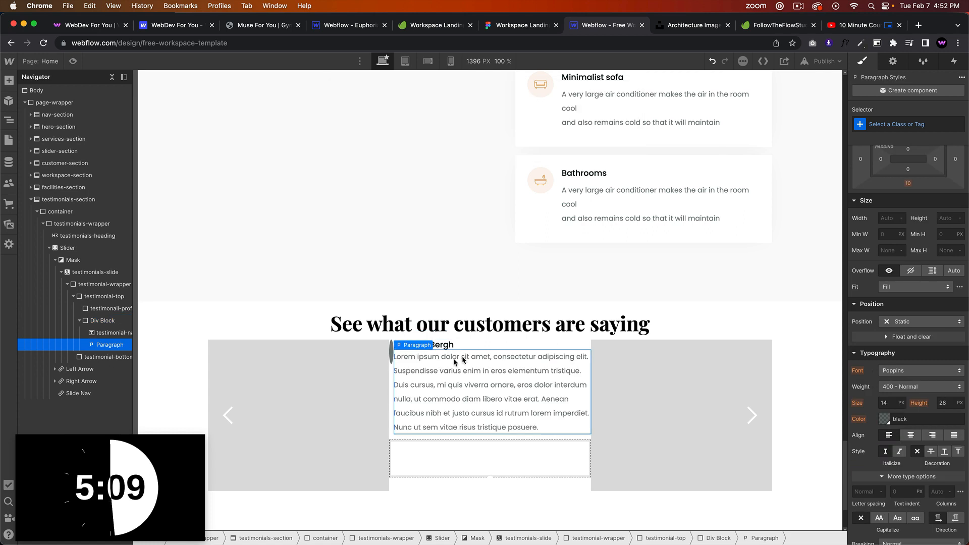
Give the div block that holds the customer's name the class testimonial-info.
left_click(107, 321)
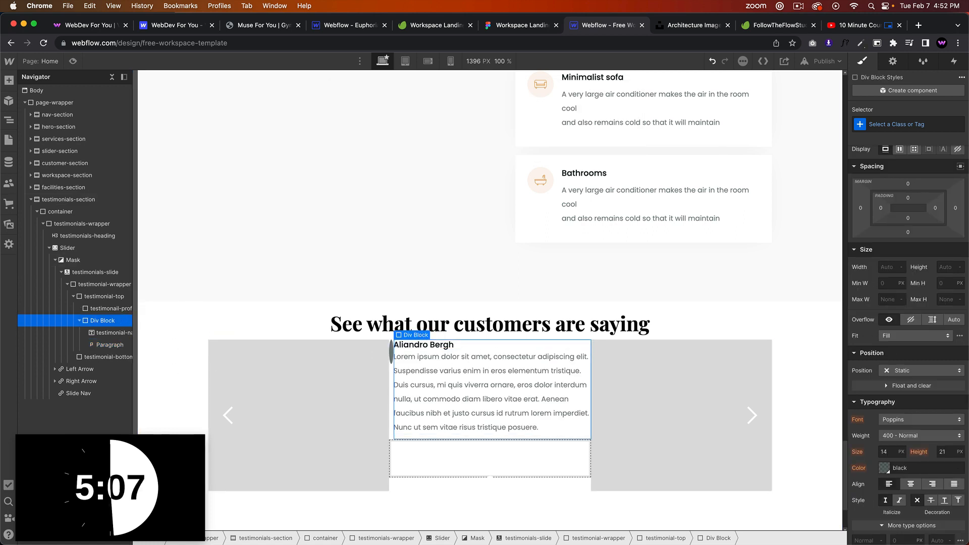
left_click(907, 126)
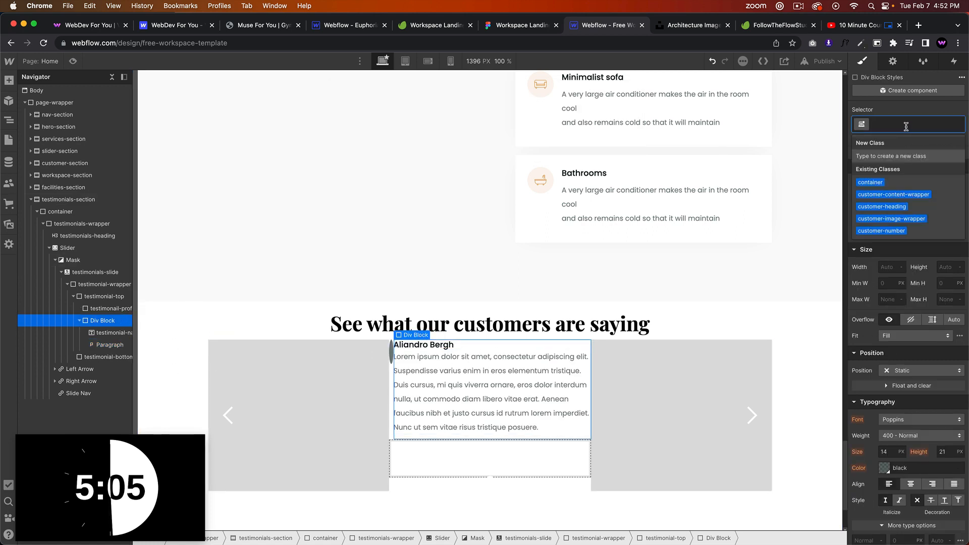
type("tes")
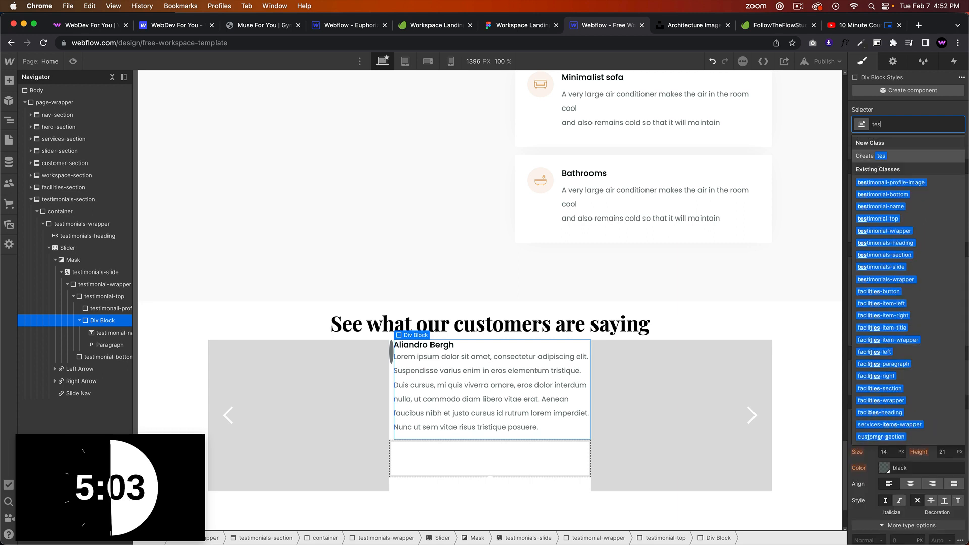
type("timonial-info")
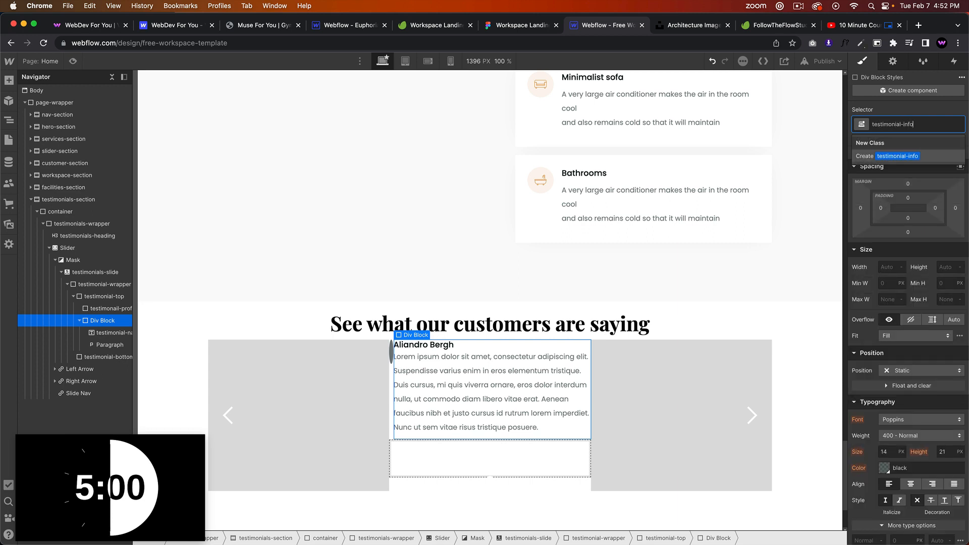
key("Return")
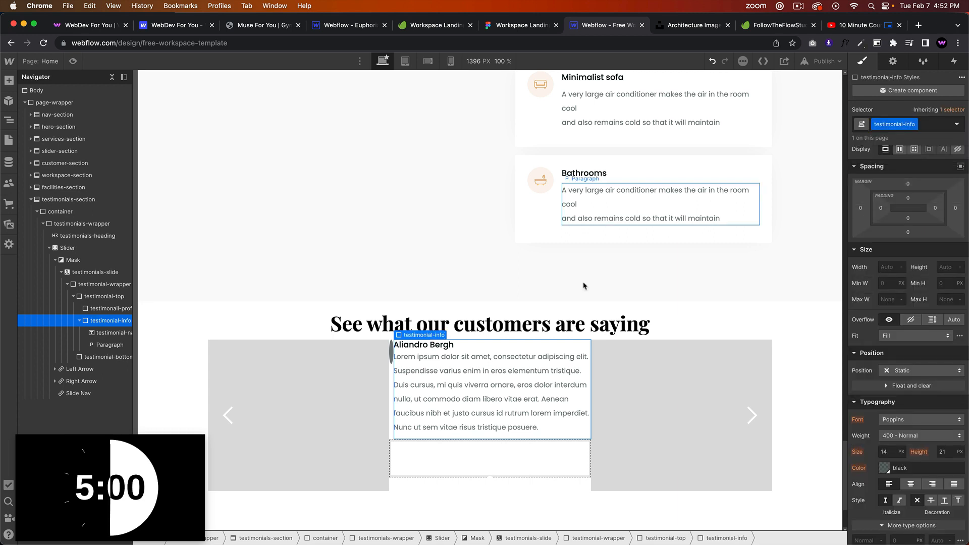
Compare the card with the Figma design and delete the placeholder paragraph from testimonial-info in Webflow.
left_click(489, 389)
left_click(519, 29)
left_click(601, 25)
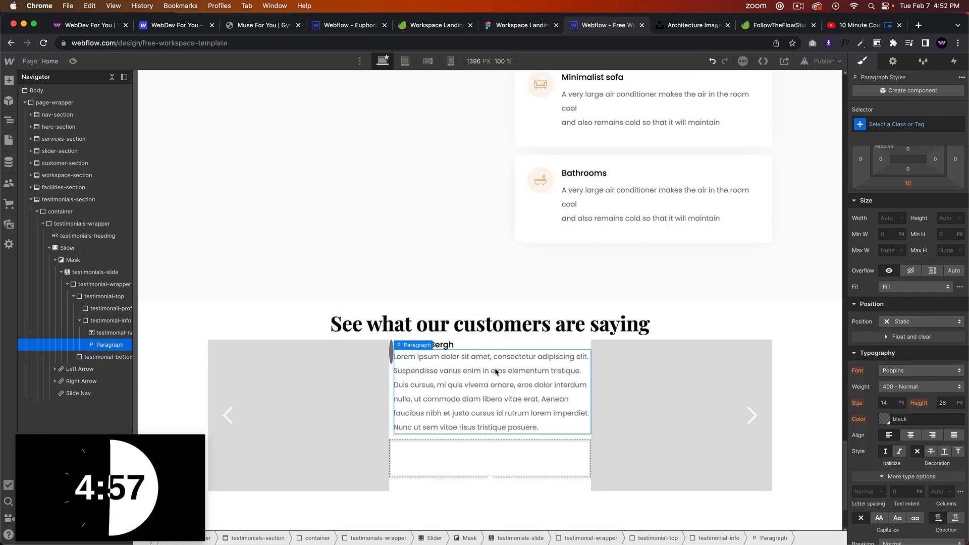
key("Delete")
Add a text block inside testimonial-info below the customer's name, and switch to the Figma design.
left_click(498, 354)
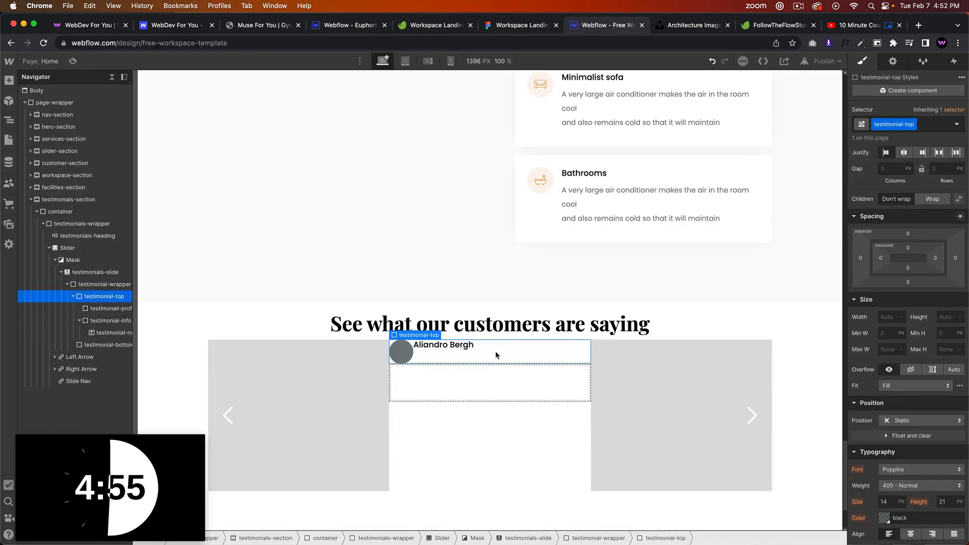
left_click(443, 356)
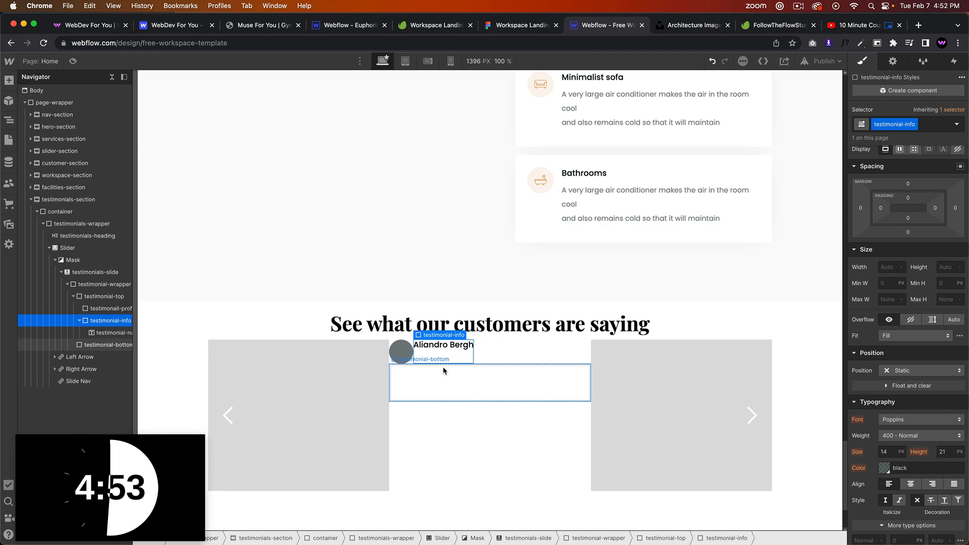
key("super+e")
type("text block")
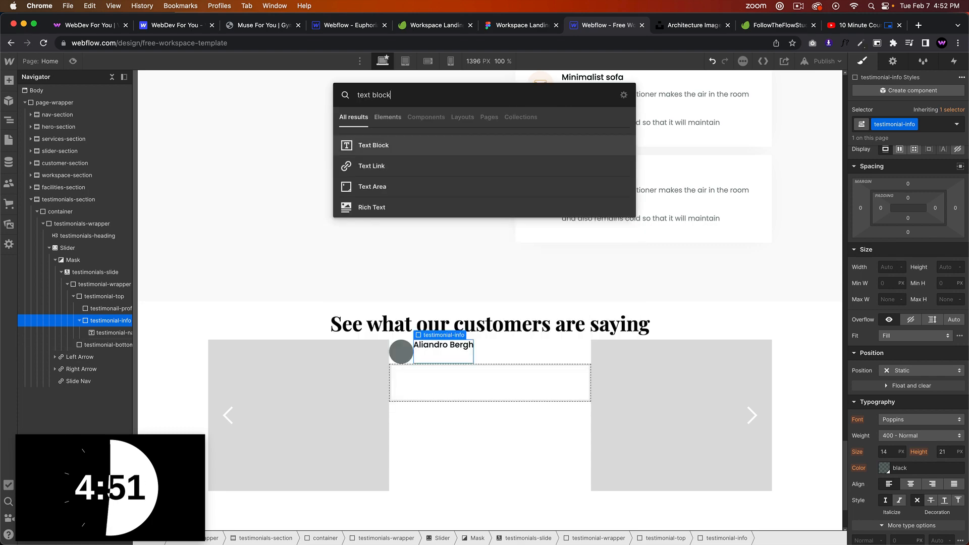
key("Return")
left_click(520, 28)
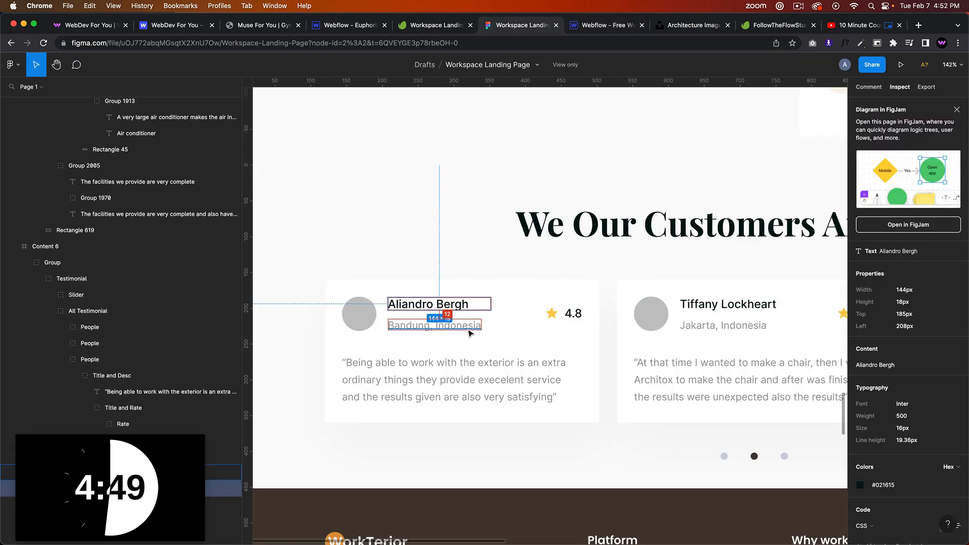
Switch to Webflow and give the text block below the customer's name the class testimonial-location.
left_click(604, 25)
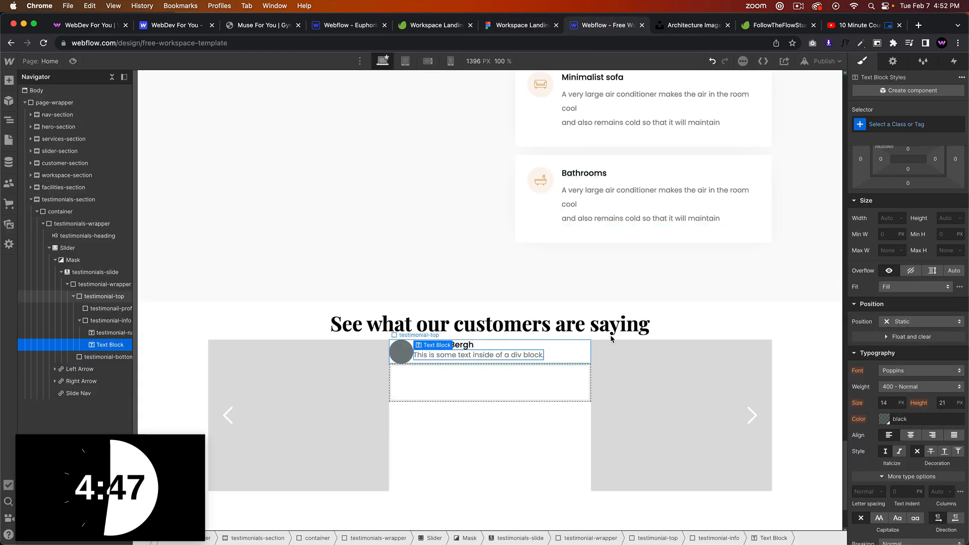
left_click(908, 124)
type("testimonial")
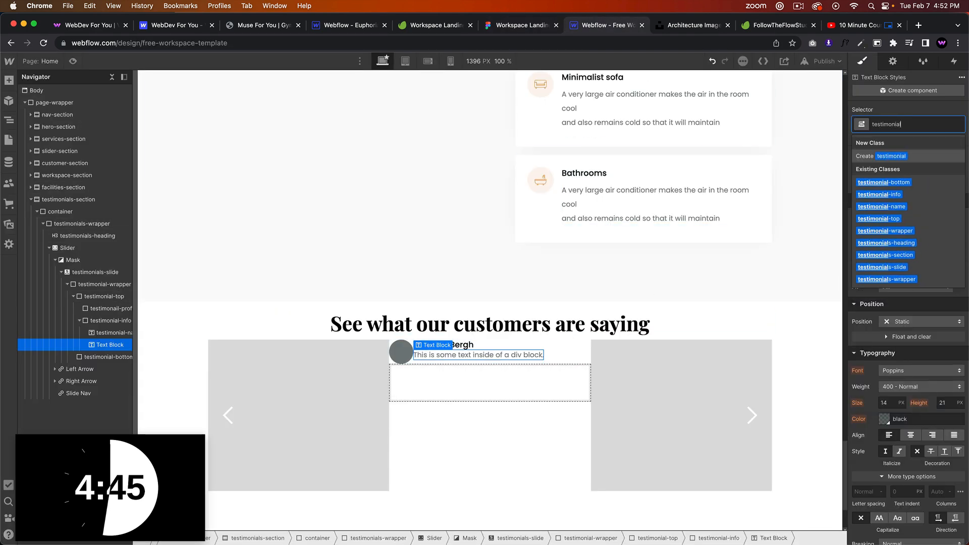
type("-location")
key("Return")
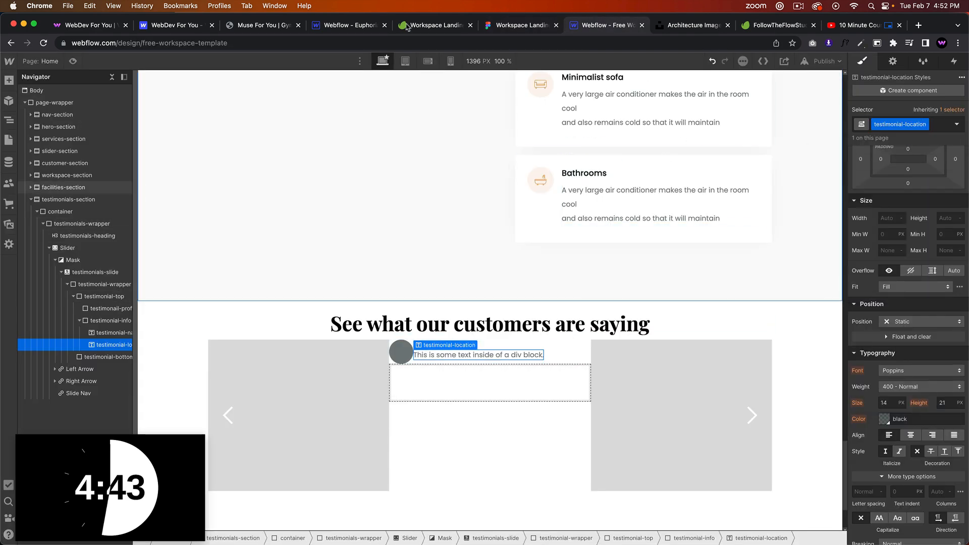
Check the location line's typography in the Figma design and set the testimonial-location line height to 16 px in Webflow.
left_click(513, 27)
left_click(464, 326)
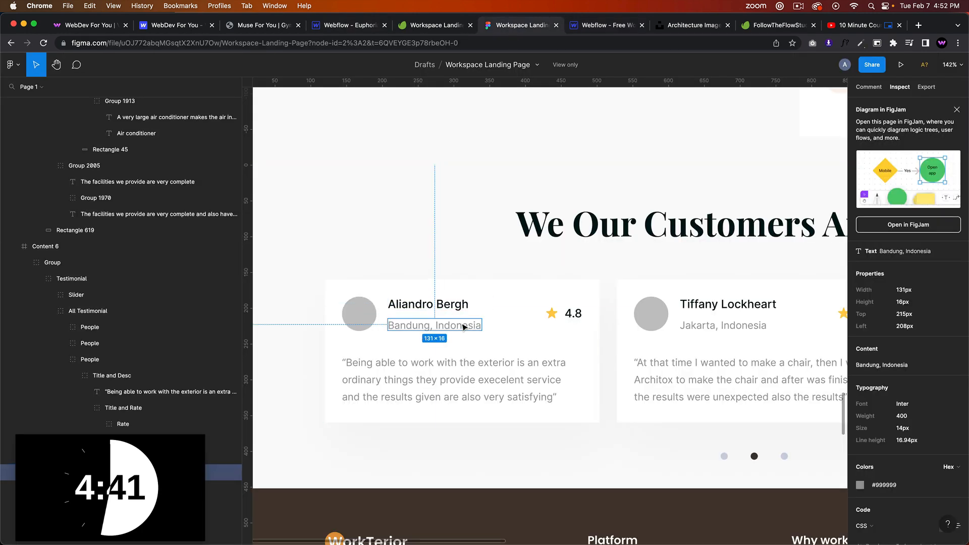
left_click(595, 26)
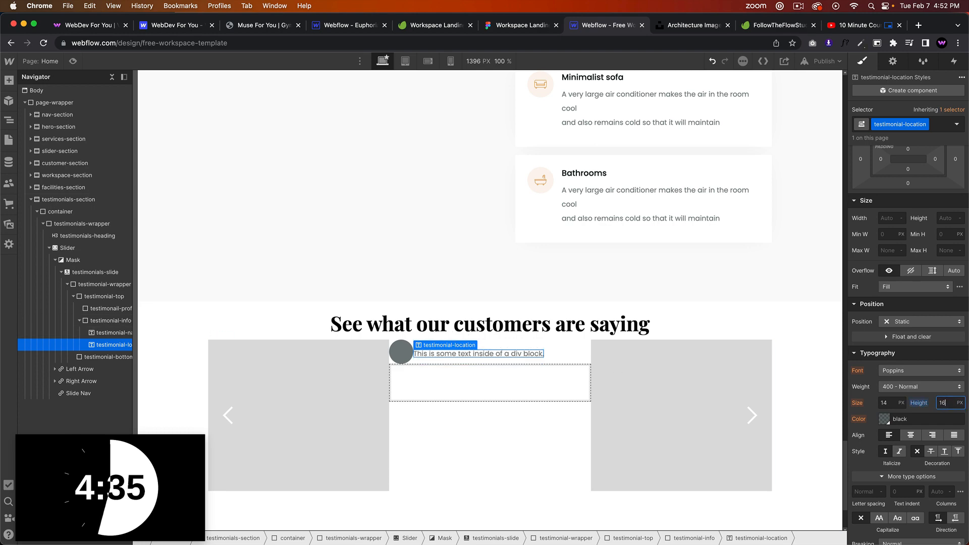
Inspect the first card's text in Figma, copy its location content "Bandung, Indonesia", and return to Webflow.
left_click(523, 26)
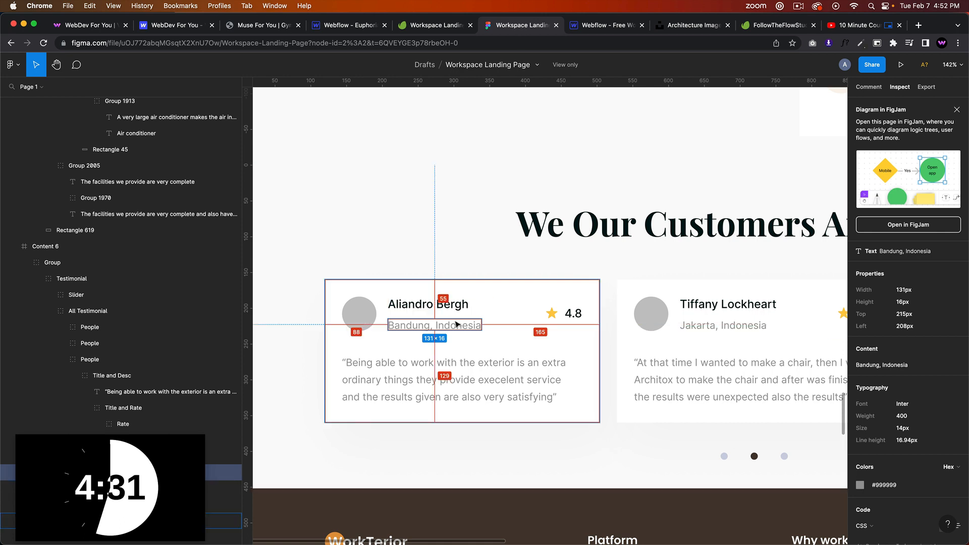
left_click(457, 305)
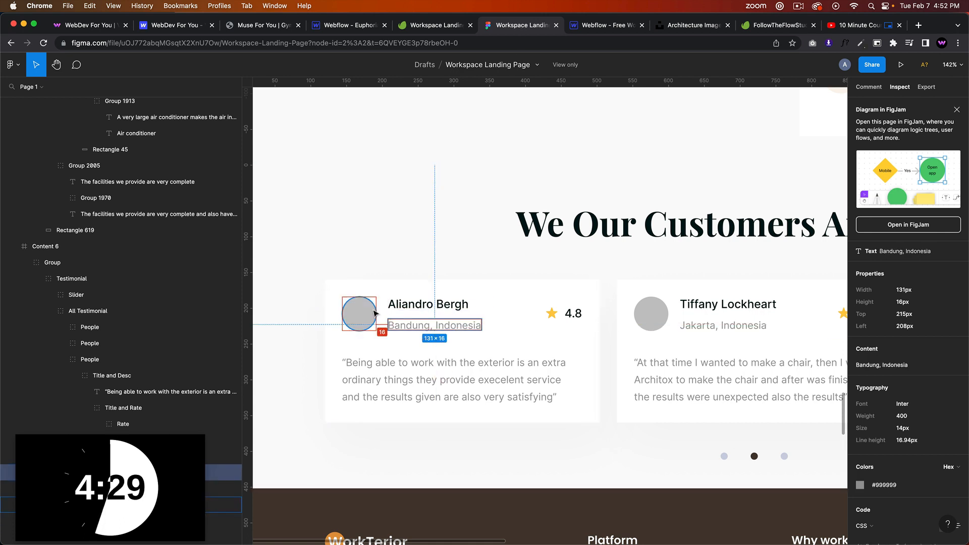
left_click(456, 366)
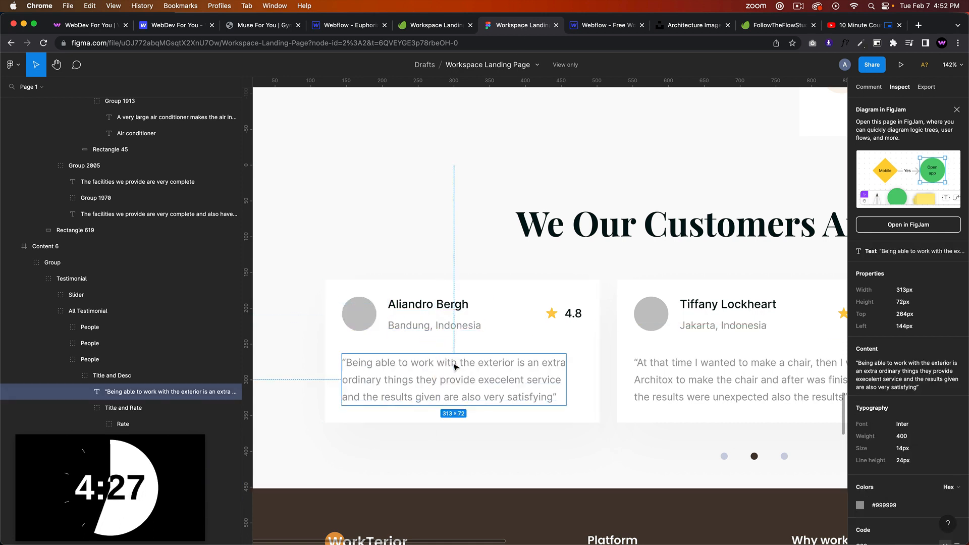
left_click(452, 312)
left_click(443, 326)
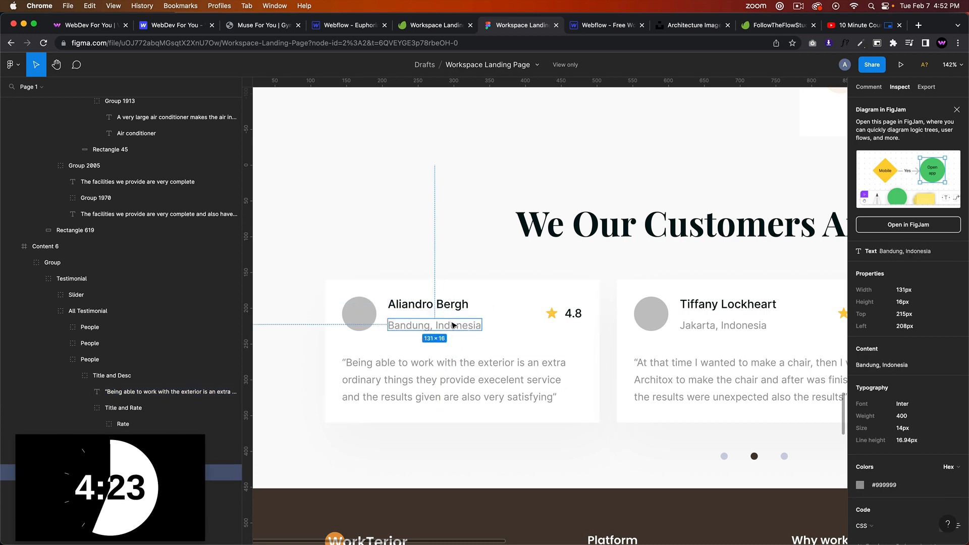
left_click(882, 365)
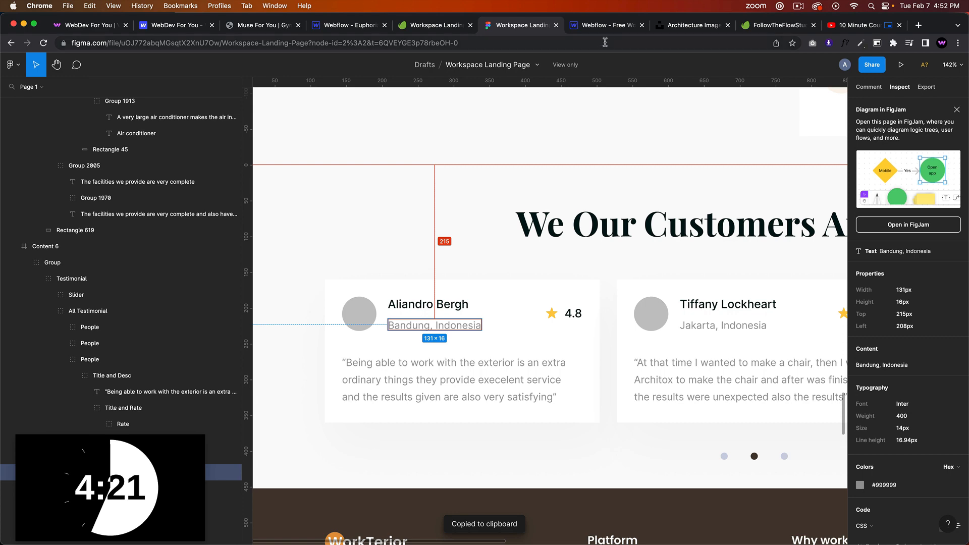
left_click(602, 25)
left_click(488, 345)
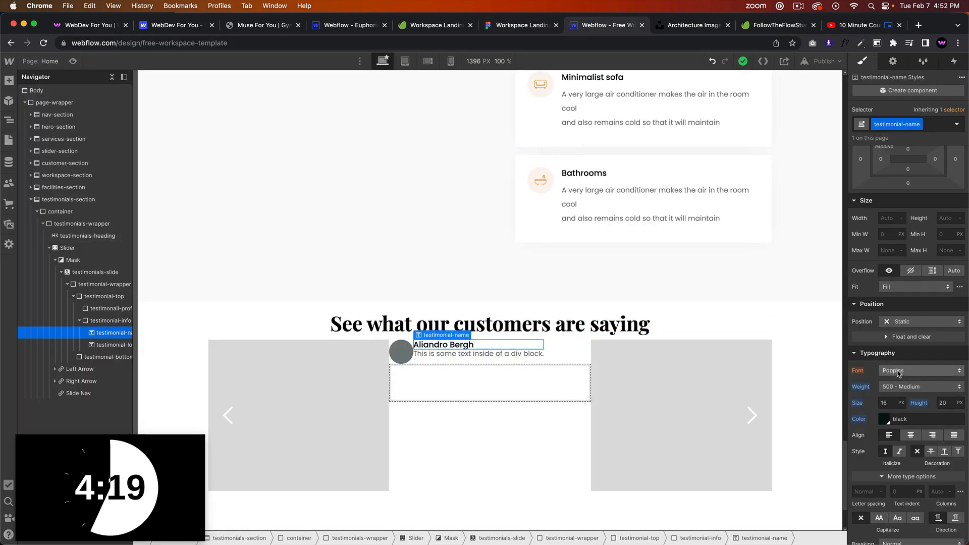
left_click(898, 374)
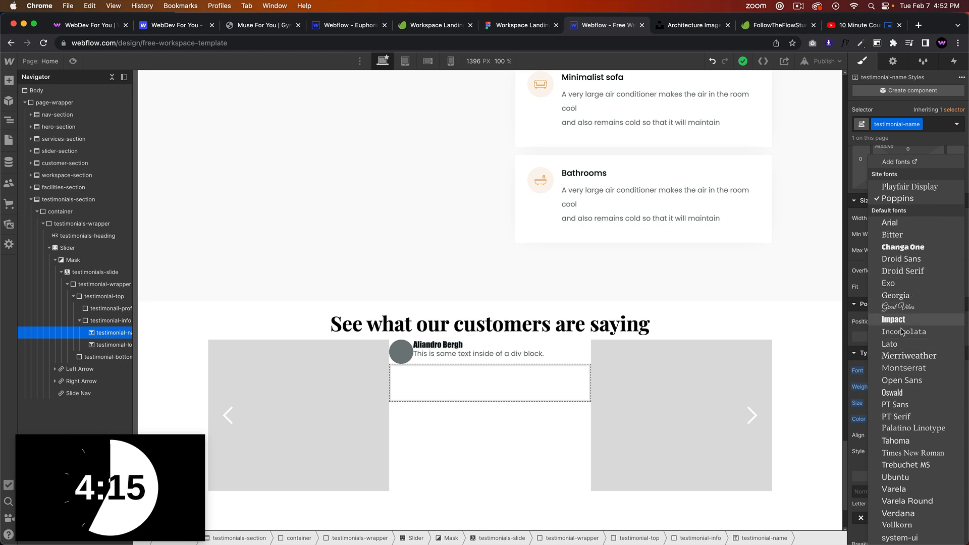
left_click(457, 349)
Replace the placeholder text in testimonial-location with "Bandung, Indonesia" and select the testimonial-top block.
left_click(457, 353)
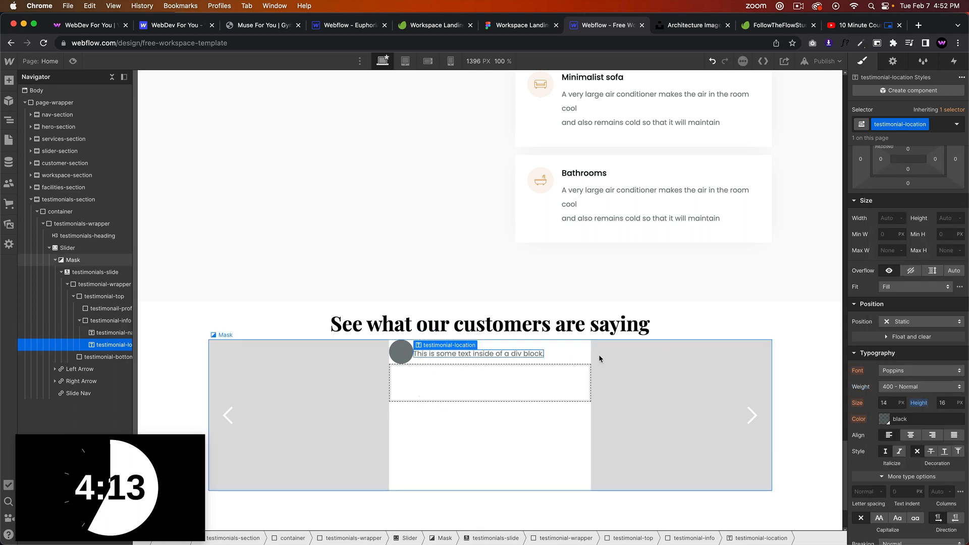
key("Return")
key("super+v")
left_click(473, 352)
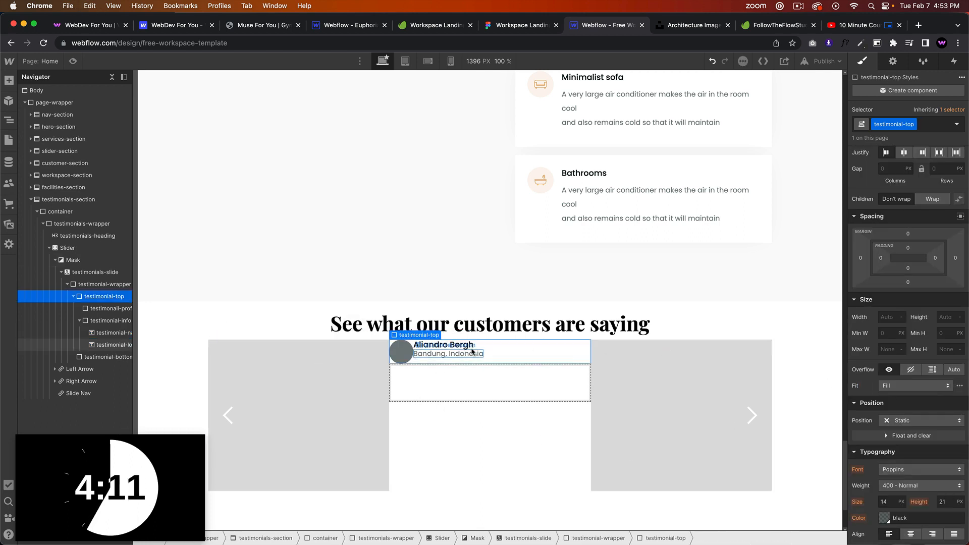
left_click(472, 351)
left_click(494, 350)
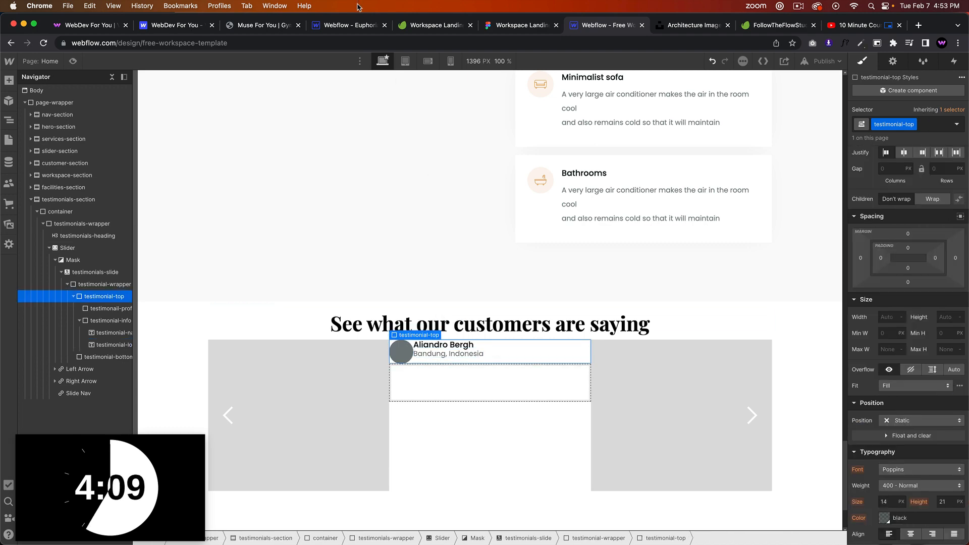
Export the yellow rating star from the first testimonial card in Figma as an SVG.
left_click(536, 27)
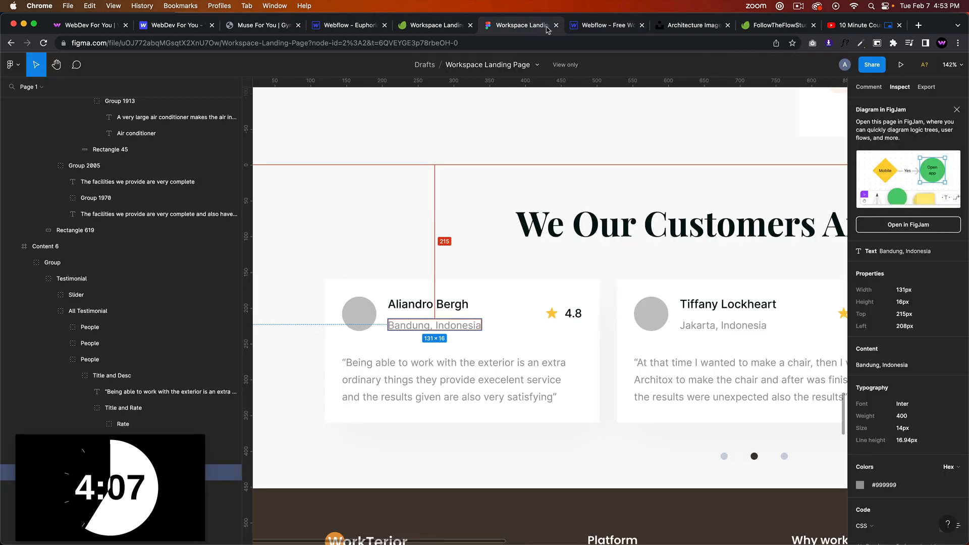
left_click(551, 313)
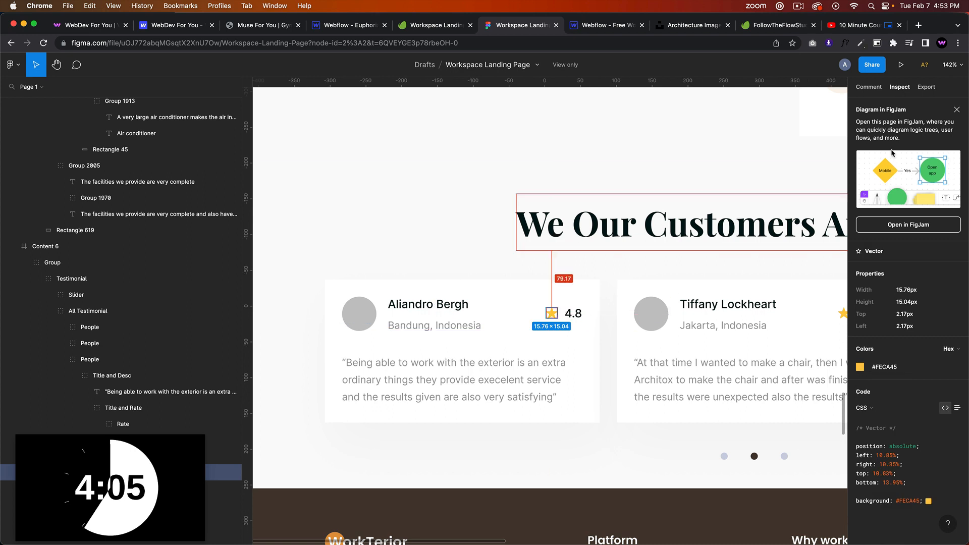
left_click(927, 87)
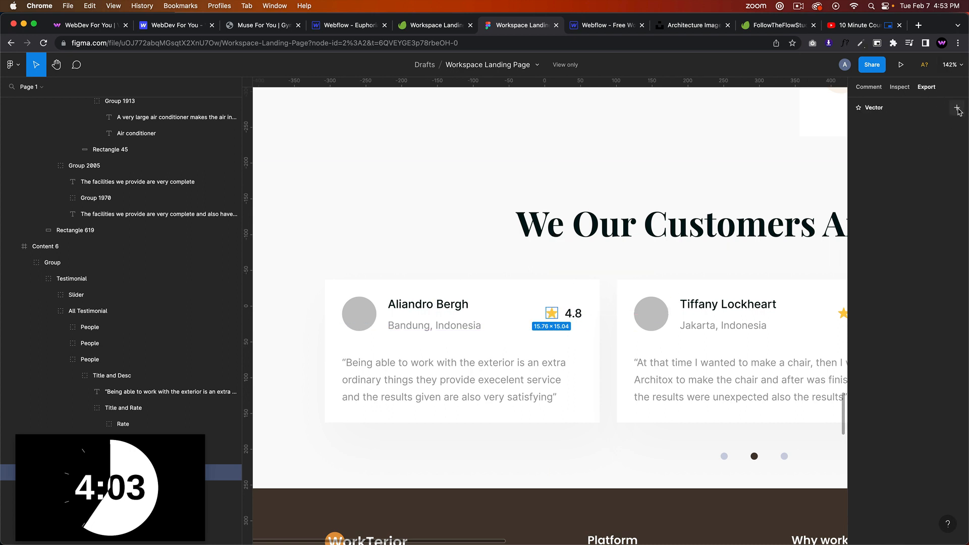
left_click(928, 125)
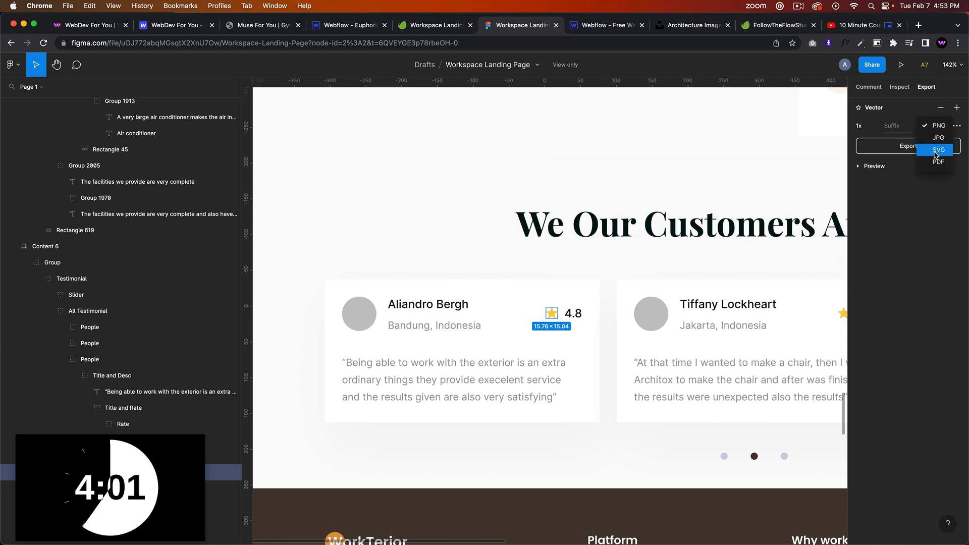
left_click(929, 150)
left_click(912, 147)
left_click(882, 167)
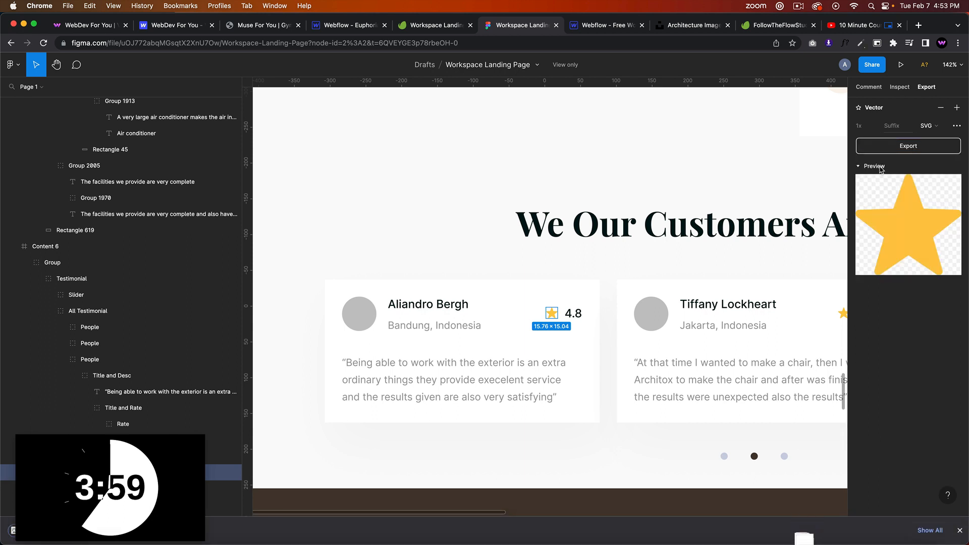
left_click(881, 167)
left_click(808, 7)
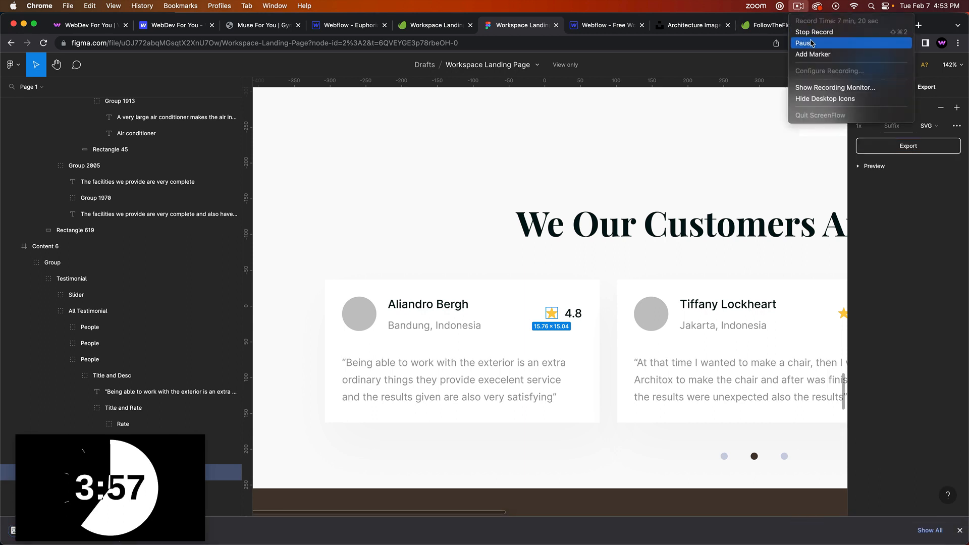
left_click(817, 39)
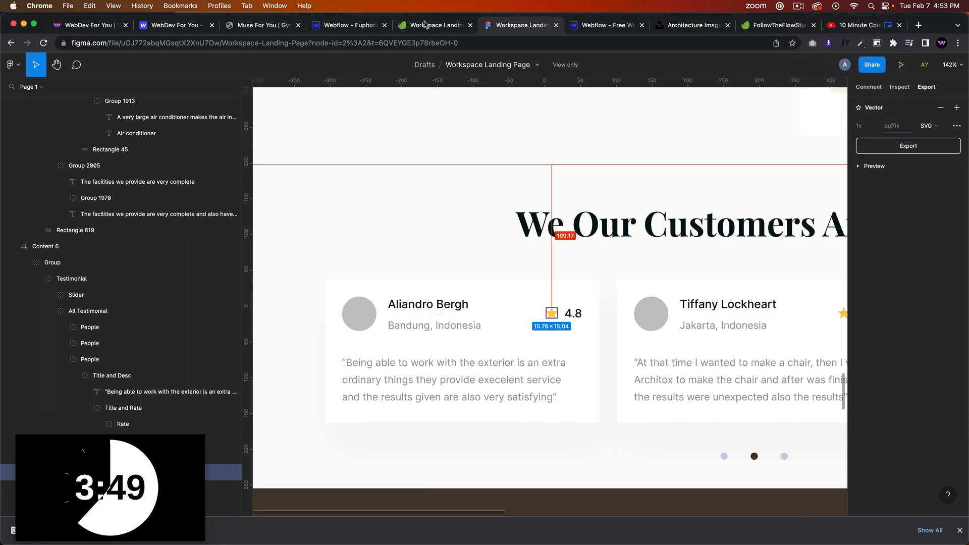
left_click(440, 28)
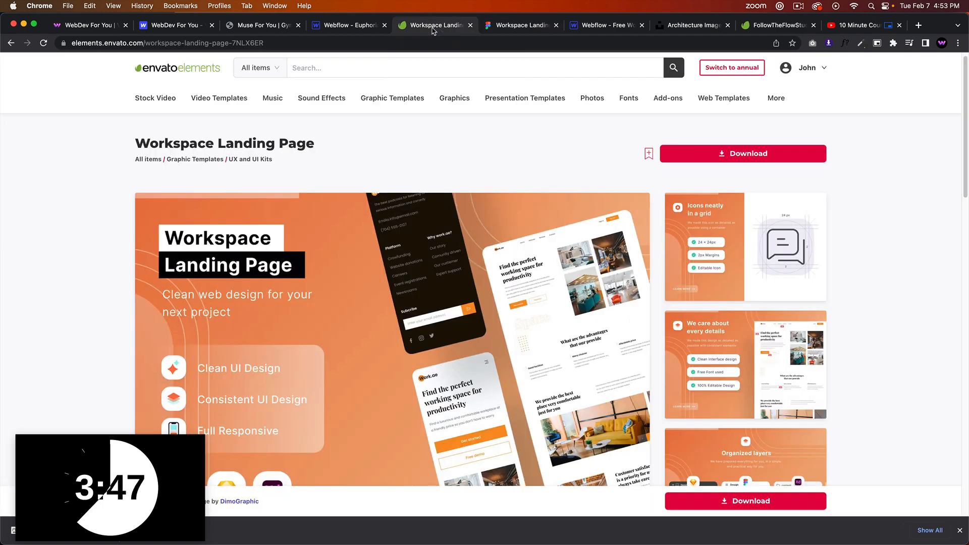
In Webflow, add a div block inside testimonial-top and give it the class testimonial-rating.
left_click(565, 27)
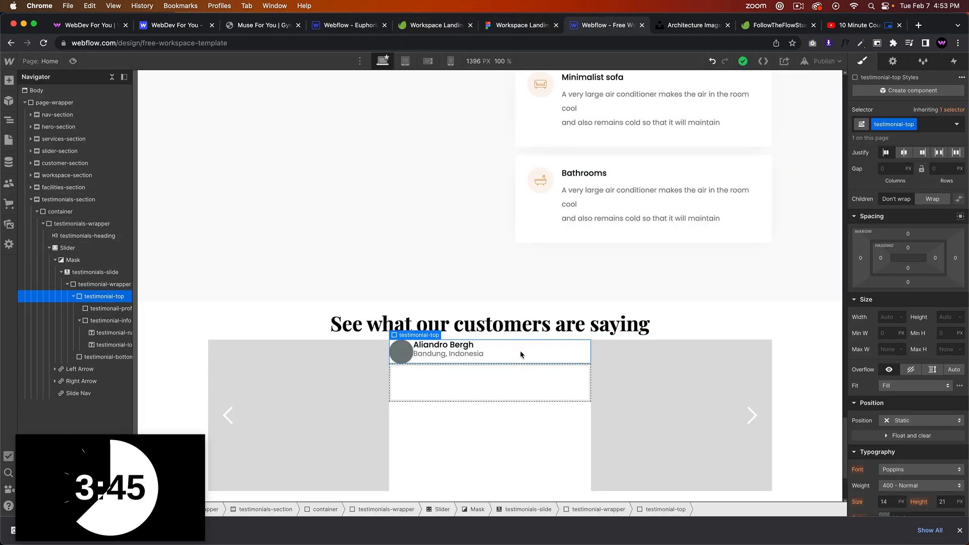
key("super+e")
type("div")
key("Return")
key("super+Return")
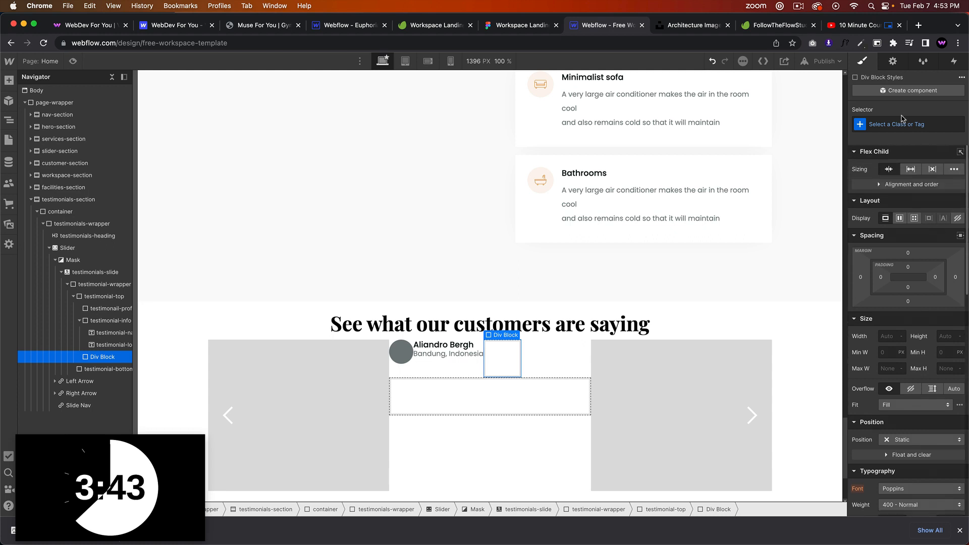
type("testimonial-rating")
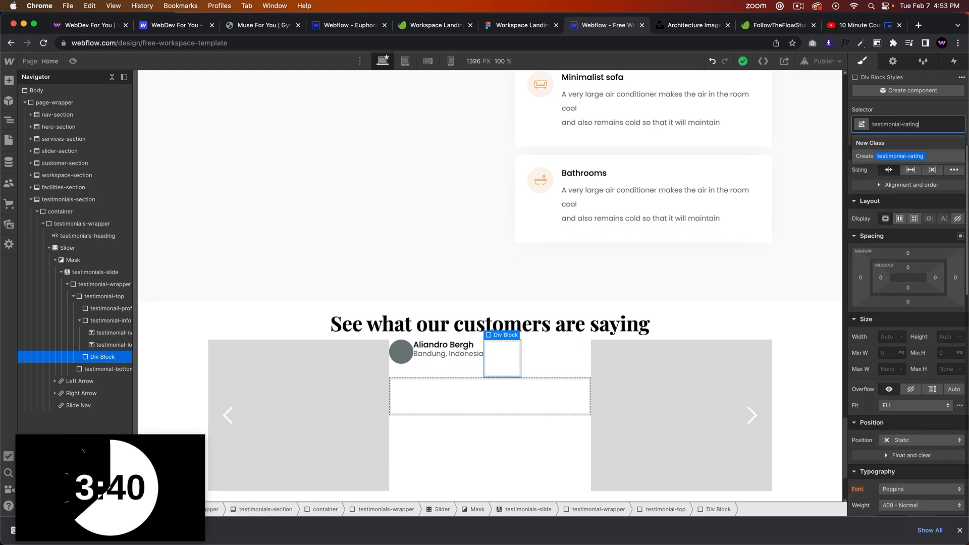
key("Return")
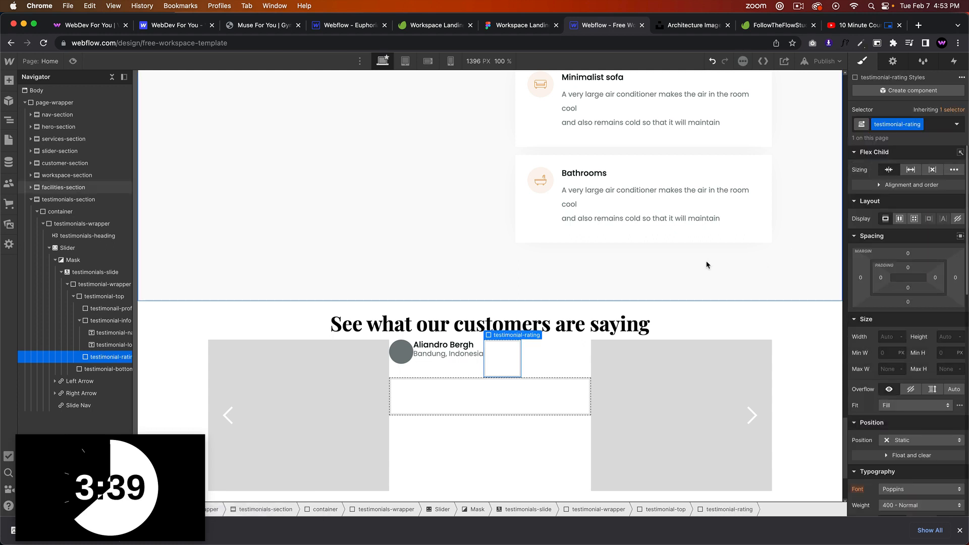
Upload the exported star.svg to the site's assets.
left_click(8, 225)
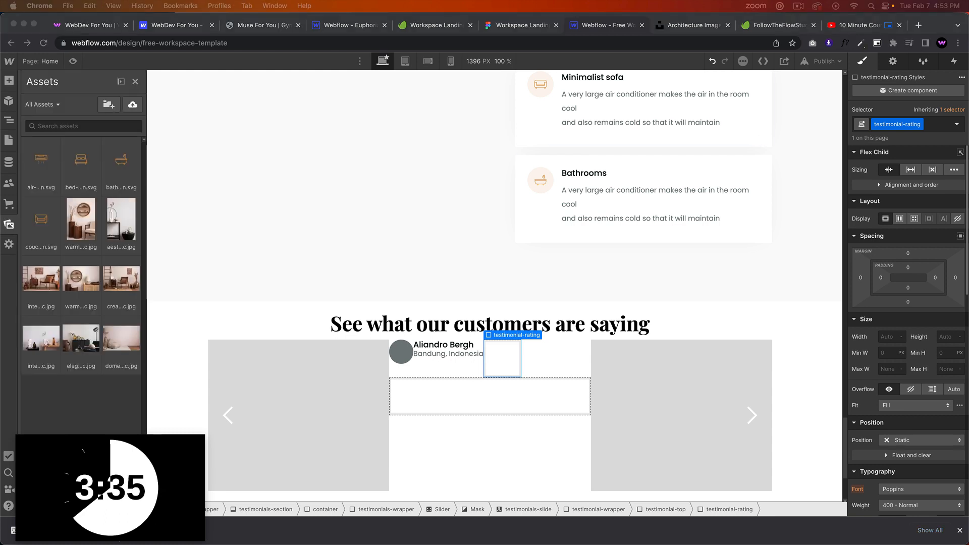
left_click_drag(0, 217, 81, 243)
scroll(413, 222, "up", 20)
scroll(481, 263, "down", 20)
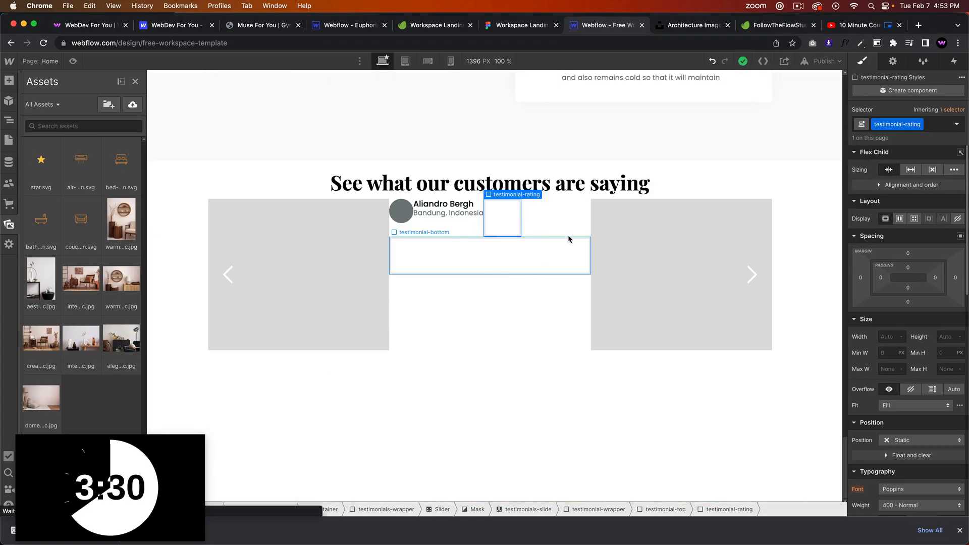
Add an image inside testimonial-rating and use star.svg as its source.
left_click(502, 215)
key("super+e")
type("image")
key("Return")
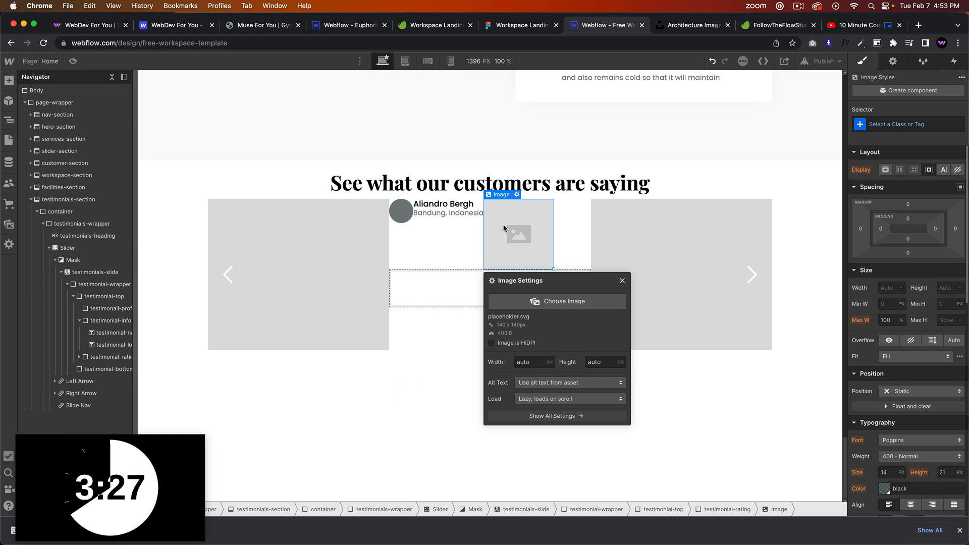
left_click(565, 301)
left_click(39, 158)
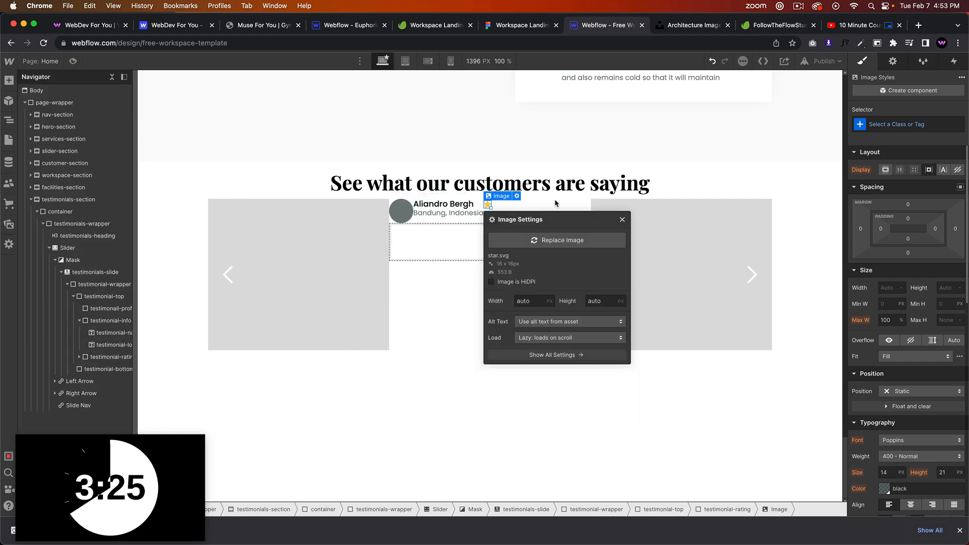
left_click(541, 202)
Add a text block inside testimonial-rating below the star image.
left_click(487, 213)
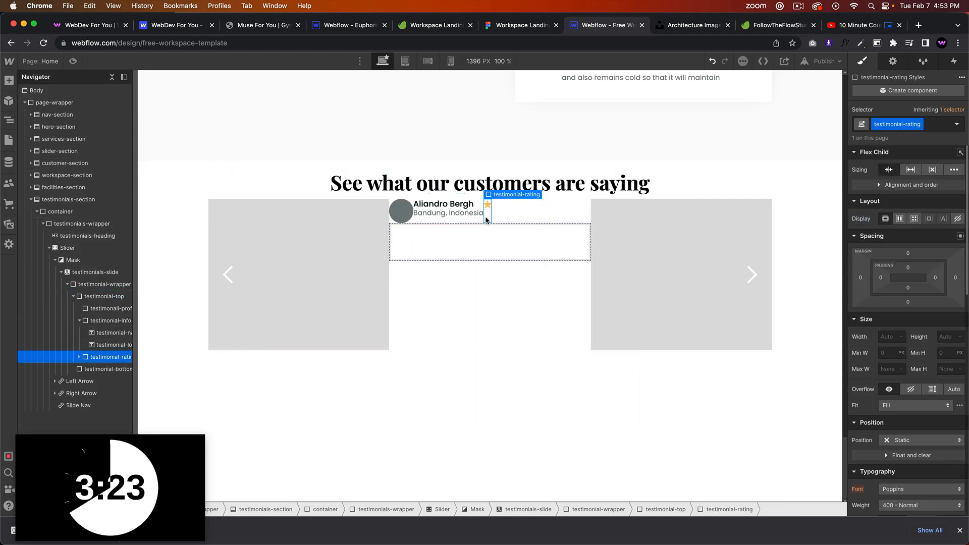
key("super+e")
type("text ")
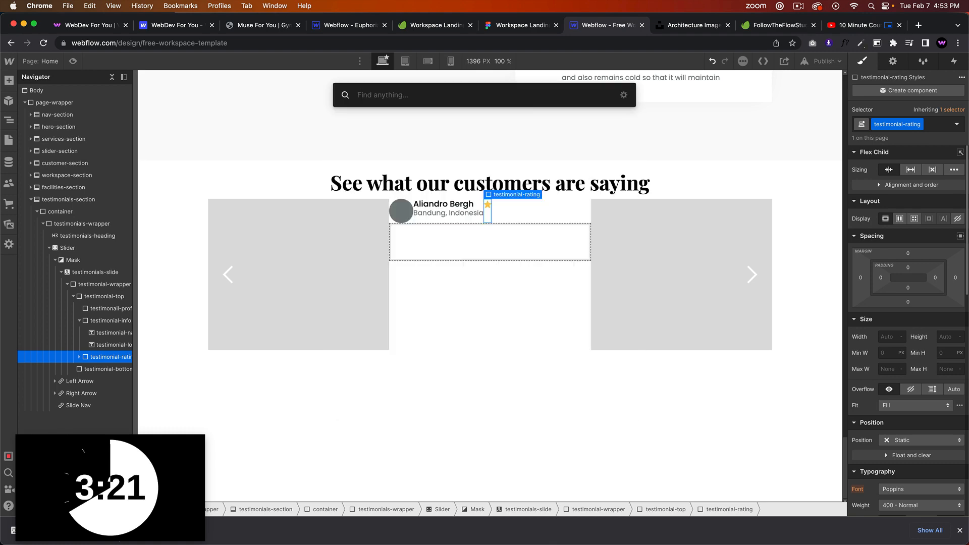
type("block")
key("Return")
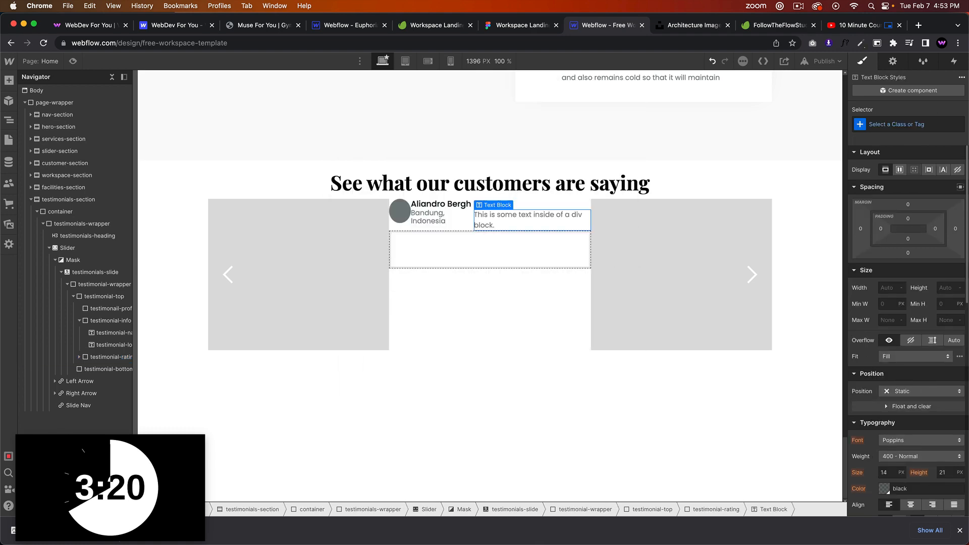
Give the text block below the star image the new class testimonial-rating-number.
left_click(912, 124)
type("testimonail")
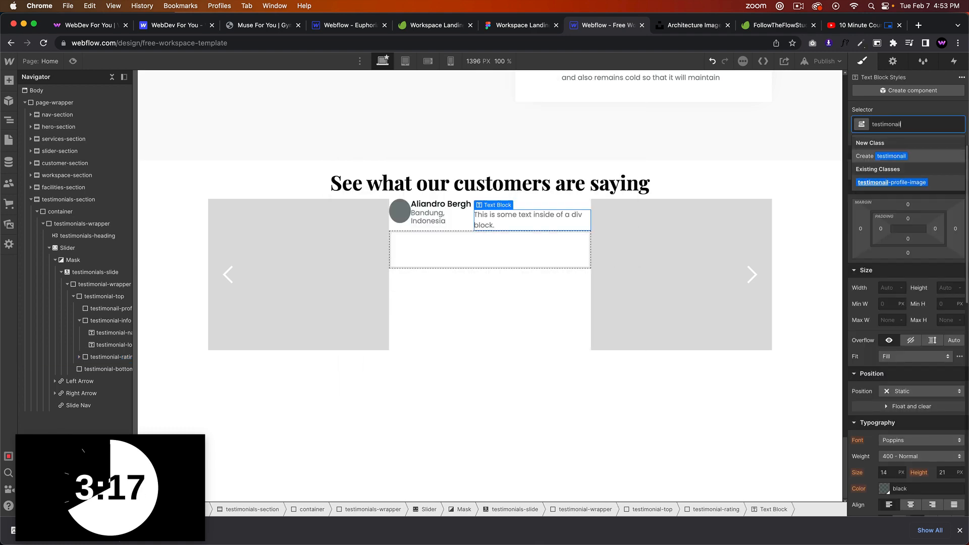
key("BackSpace")
key("BackSpace")
key("BackSpace")
type("i")
type("al-")
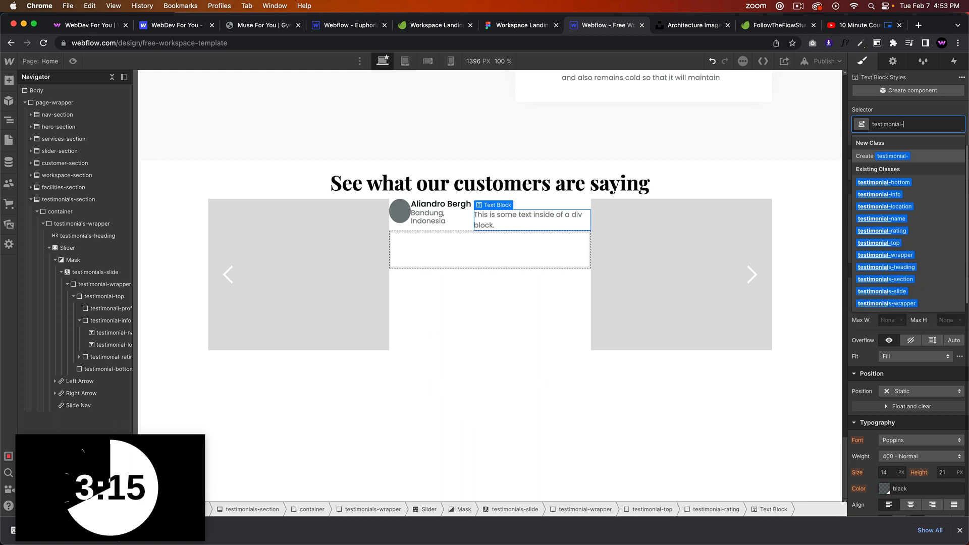
type("rating-number")
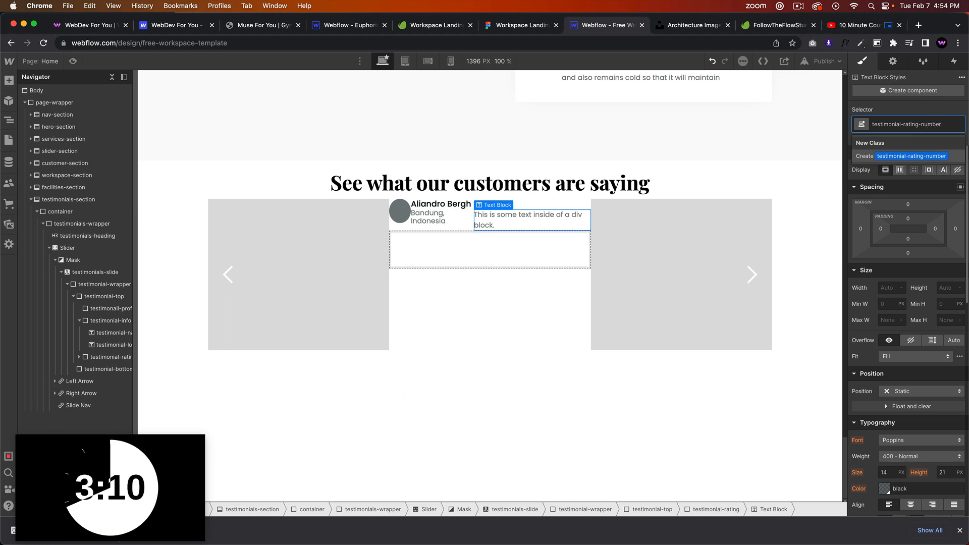
key("Return")
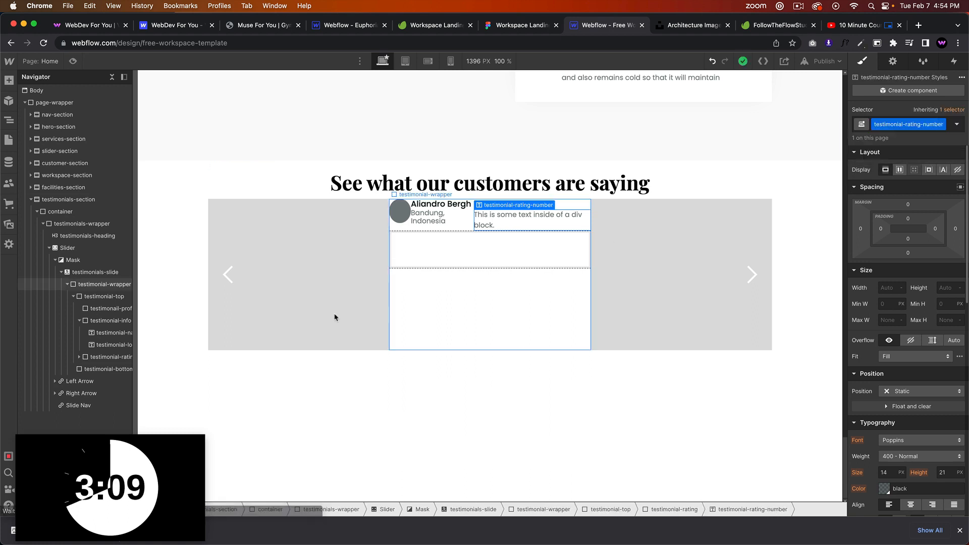
Select the star image and give it the new class testimonial-star.
left_click(488, 191)
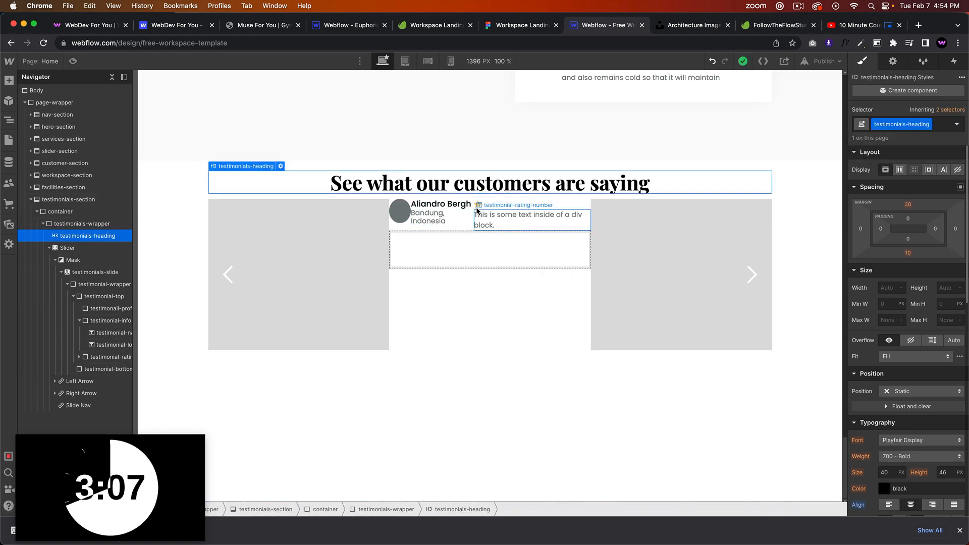
left_click(478, 206)
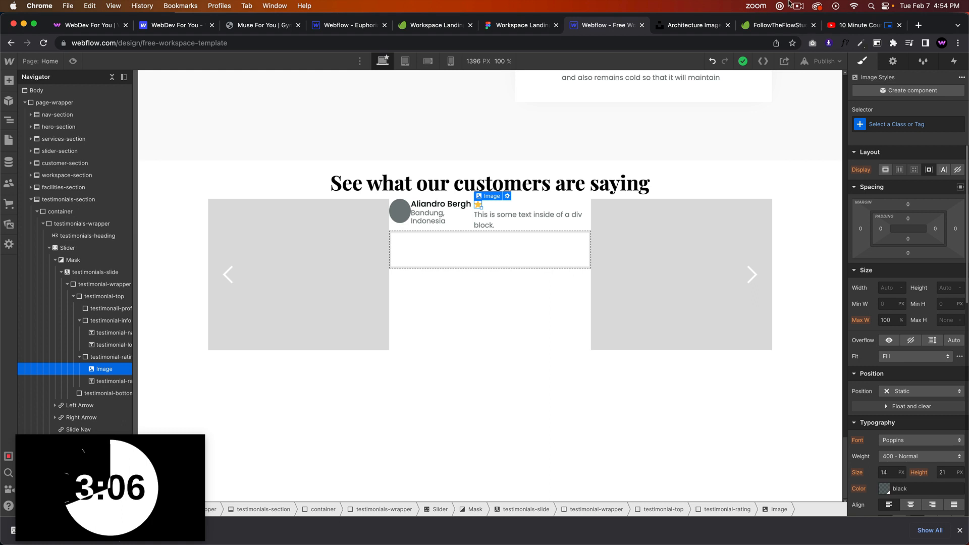
left_click(886, 126)
type("testimonial-sta")
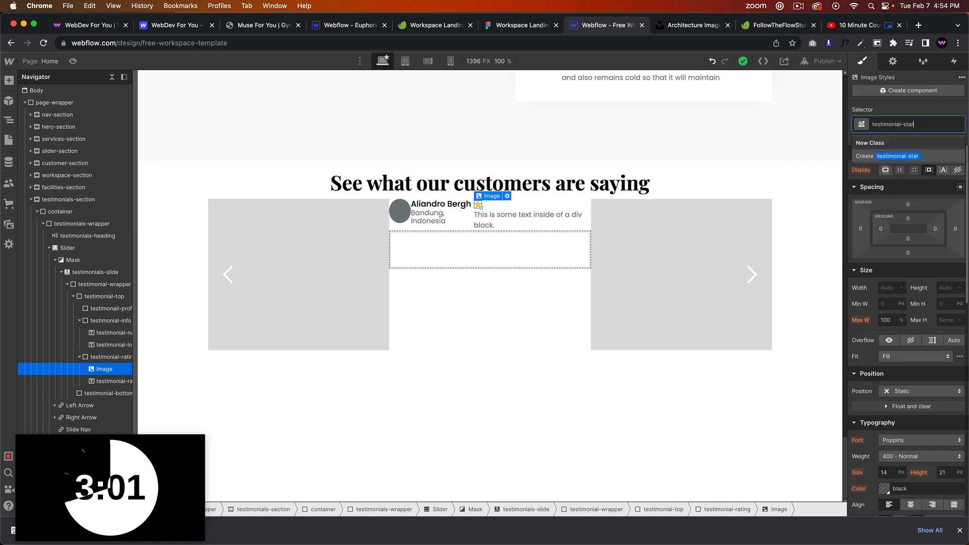
type("r")
key("Return")
Set testimonial-rating to a horizontal flex layout with its children aligned to the center.
left_click(572, 207)
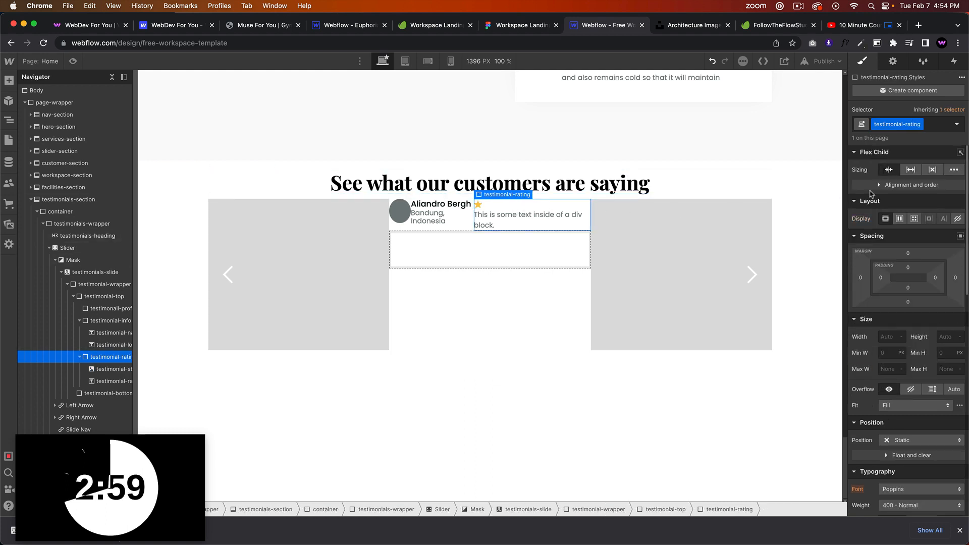
left_click(900, 219)
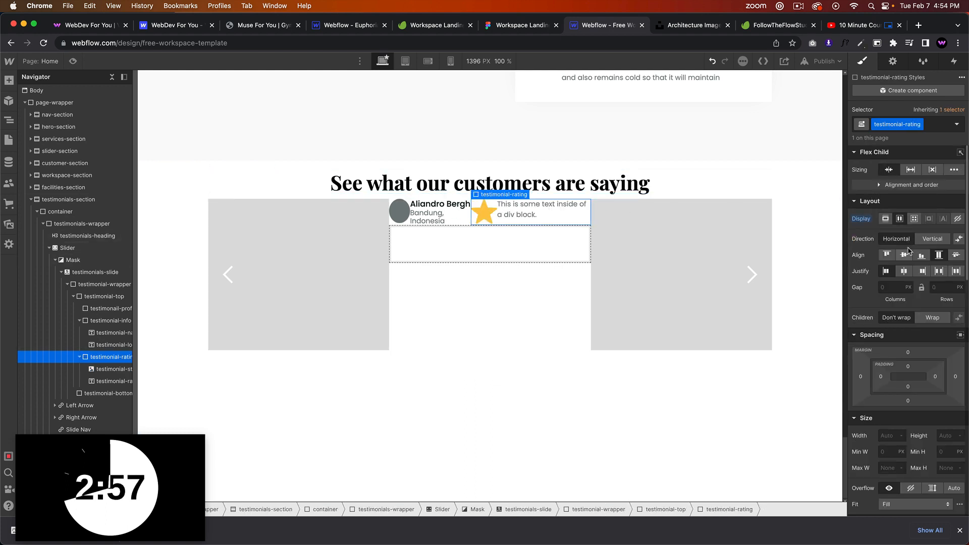
left_click(905, 256)
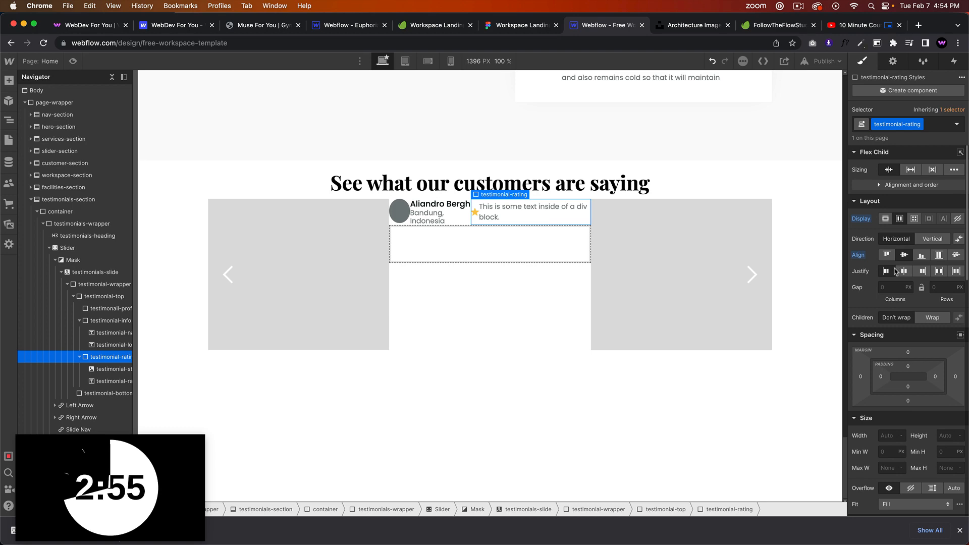
Check the 4.8 rating's text style in Figma, and apply the solid black color swatch to testimonial-rating-number in Webflow.
left_click(503, 216)
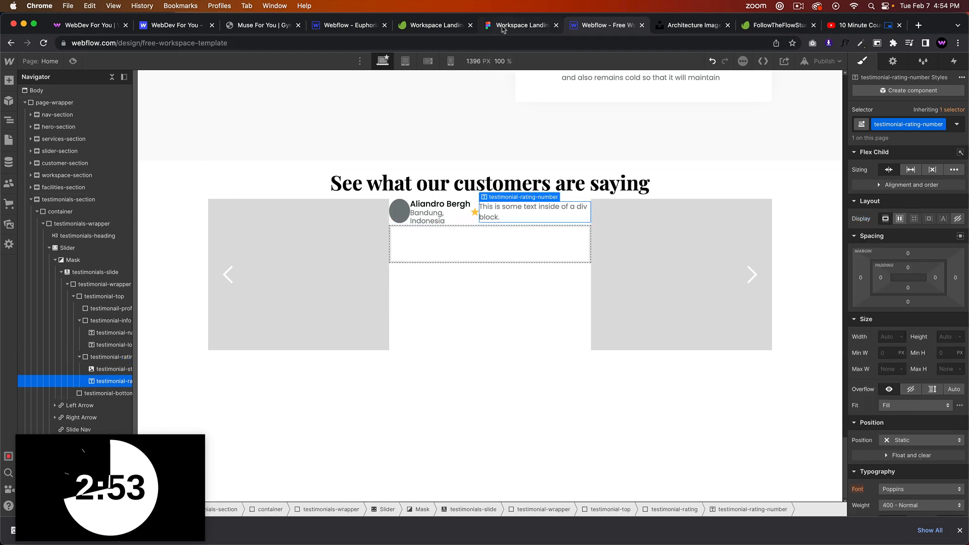
left_click(514, 29)
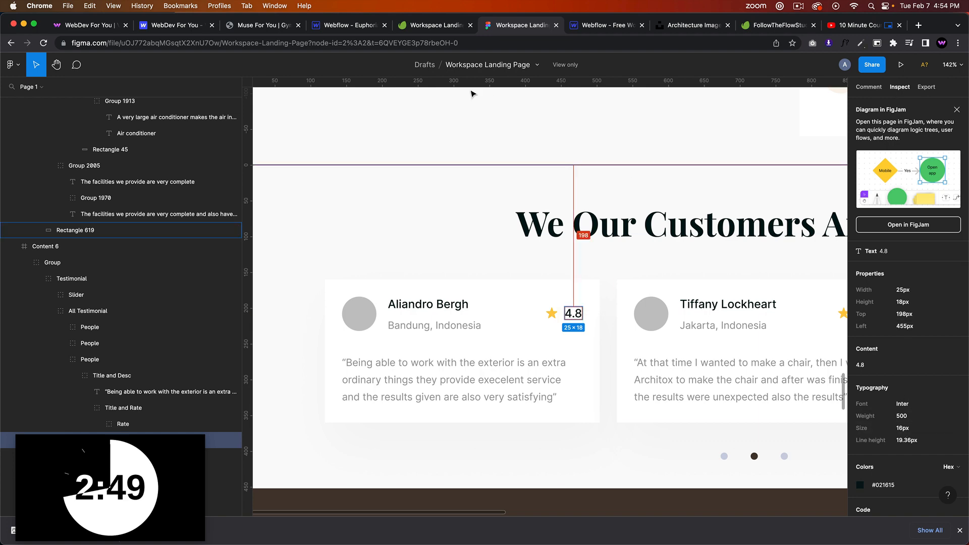
left_click(604, 25)
scroll(893, 439, "down", 5)
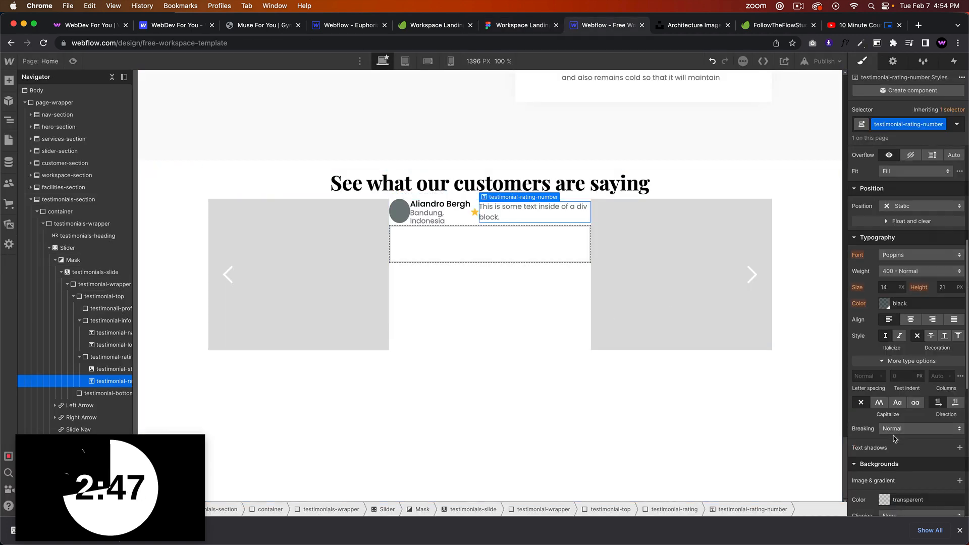
scroll(890, 353, "down", 1)
left_click(885, 292)
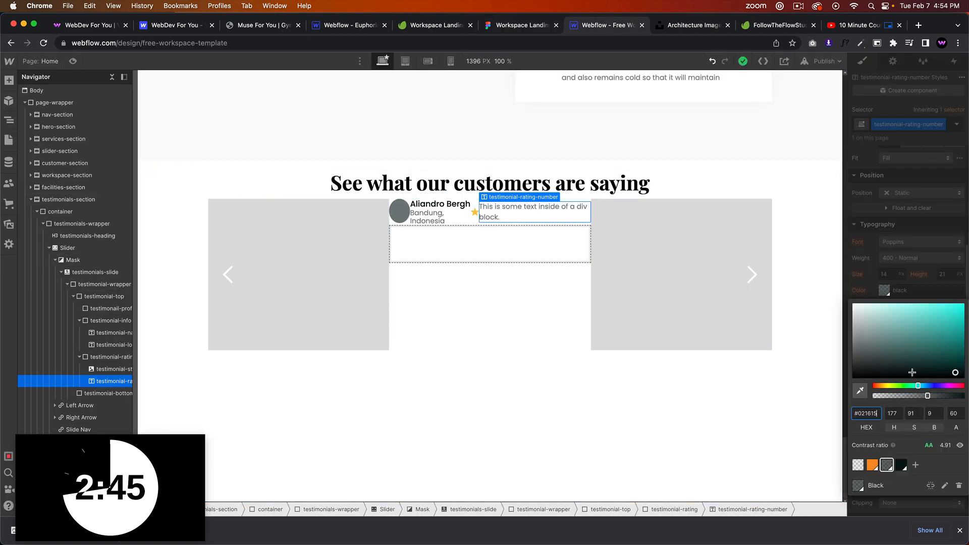
left_click(901, 464)
Set the testimonial-rating-number text to 16 px size, 20 px line height and 500 - Medium weight.
left_click(897, 287)
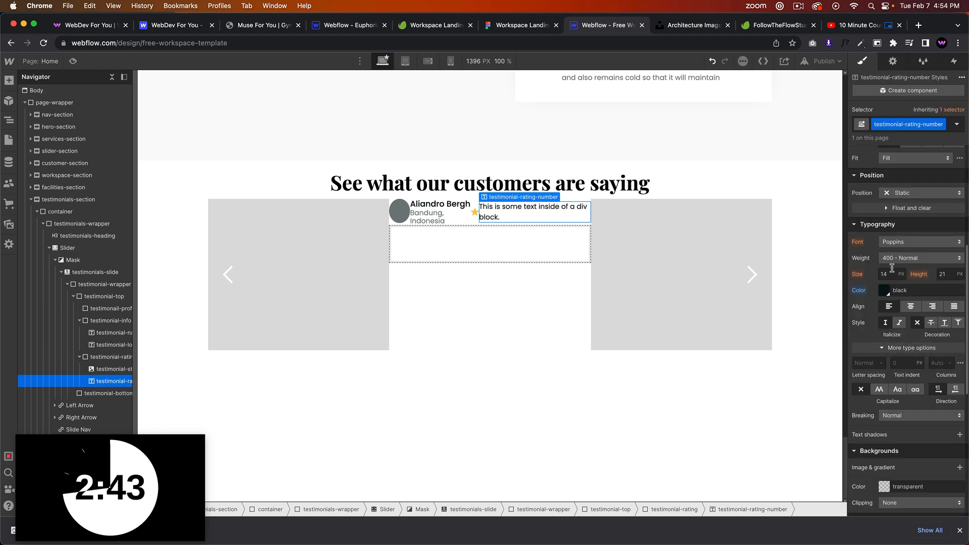
type("16")
key("Tab")
type("2")
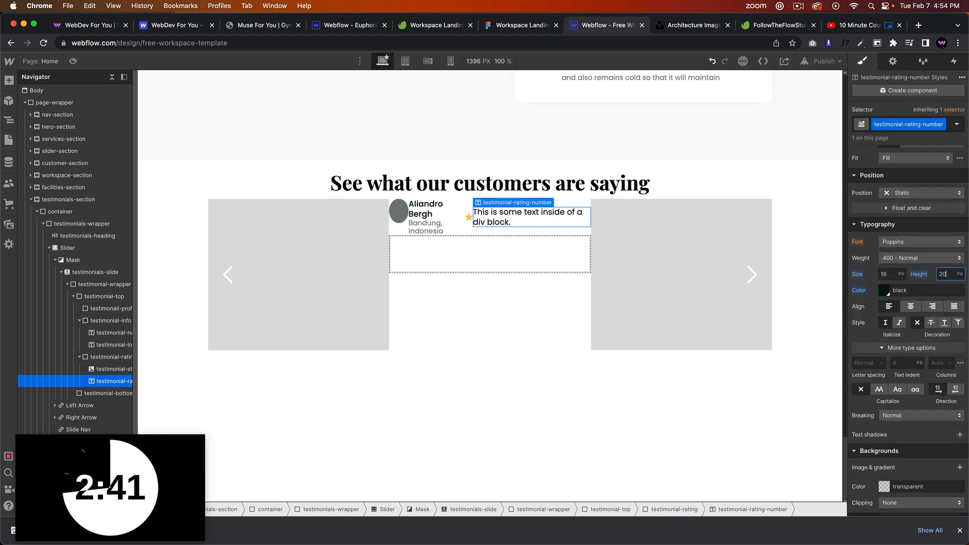
left_click(903, 258)
left_click(904, 269)
Replace the placeholder text in testimonial-rating-number with 4.8.
double_click(520, 218)
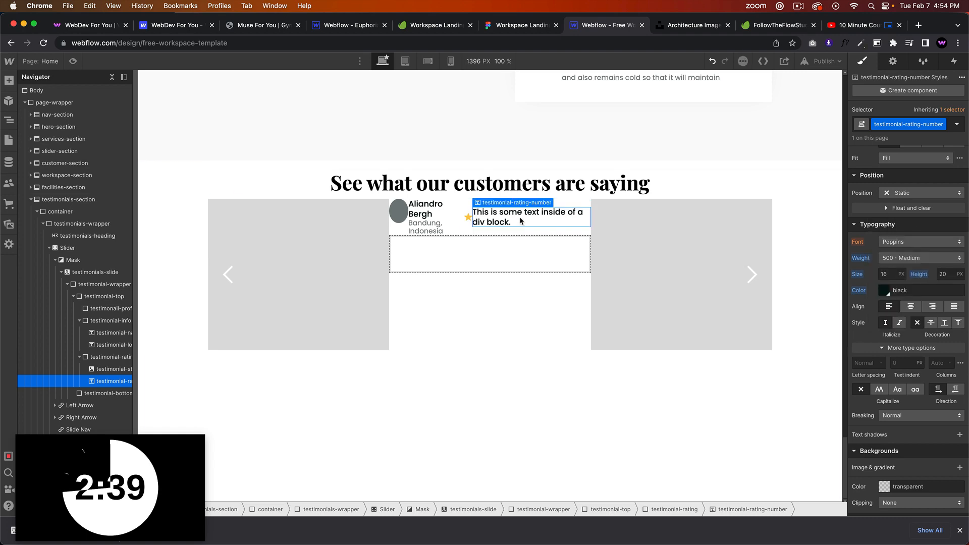
type("4.8")
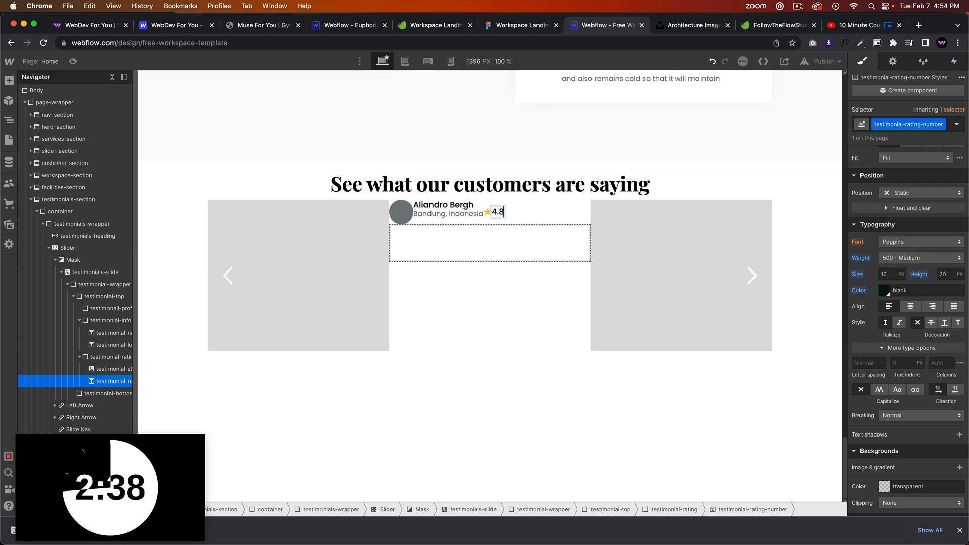
left_click(520, 257)
Compare the top row of the Webflow testimonial card with the card in the Figma design.
left_click(521, 25)
left_click(583, 25)
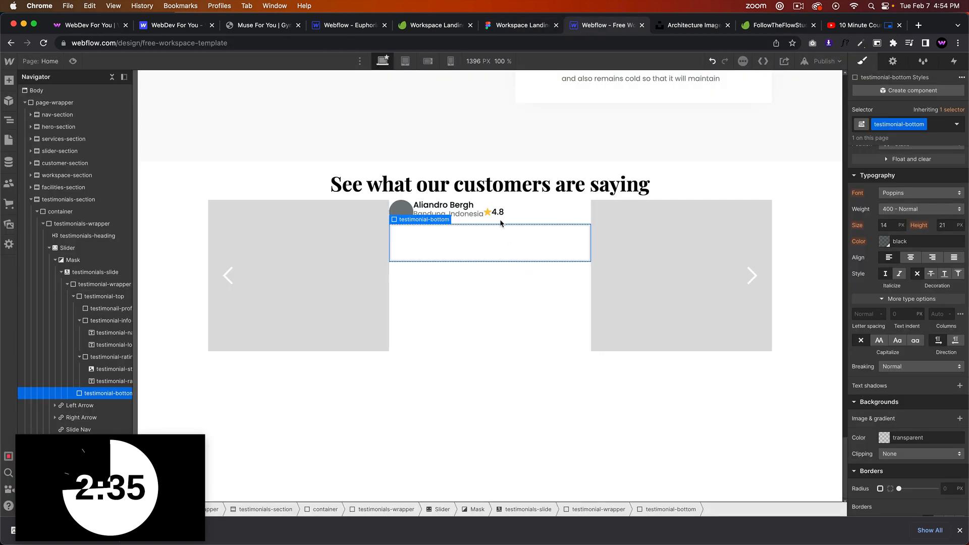
left_click(498, 212)
left_click(529, 223)
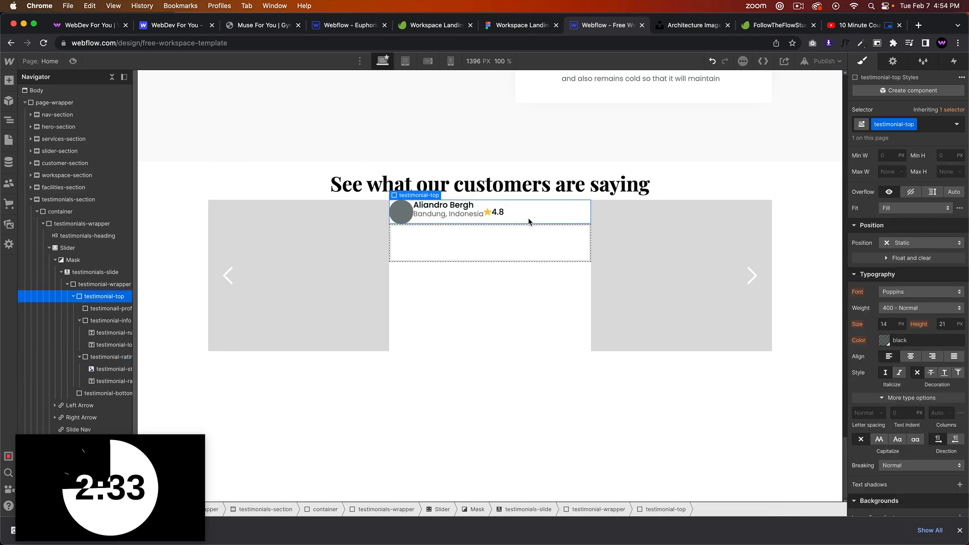
left_click(522, 26)
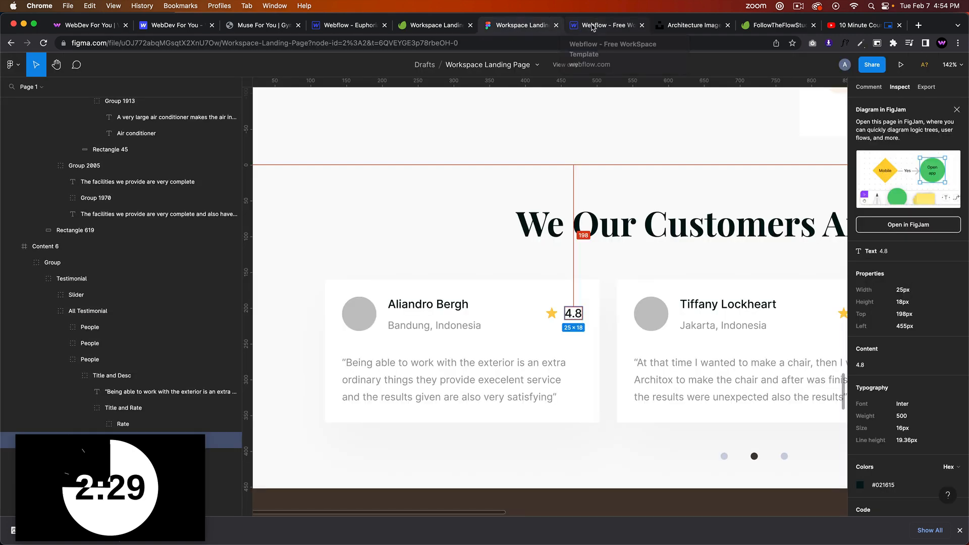
left_click(592, 25)
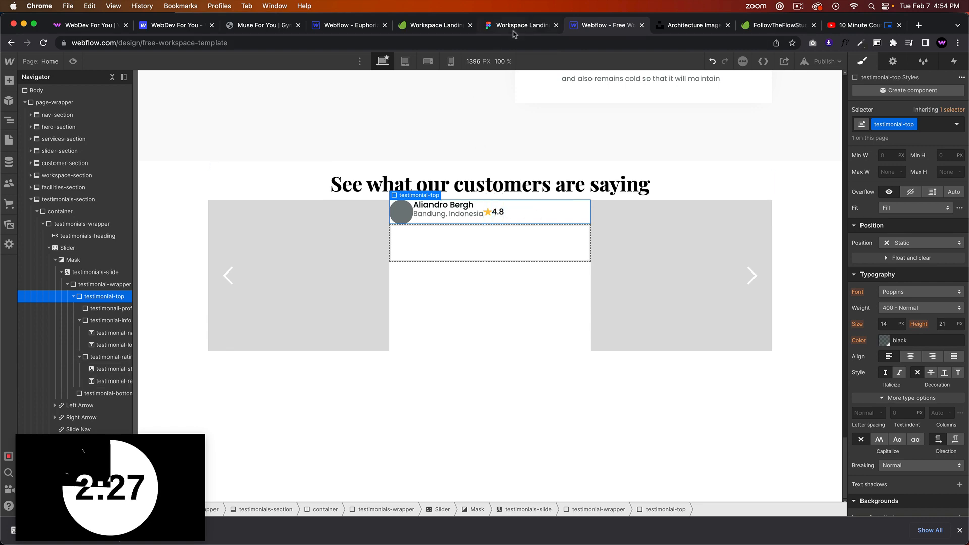
left_click(538, 28)
left_click(578, 26)
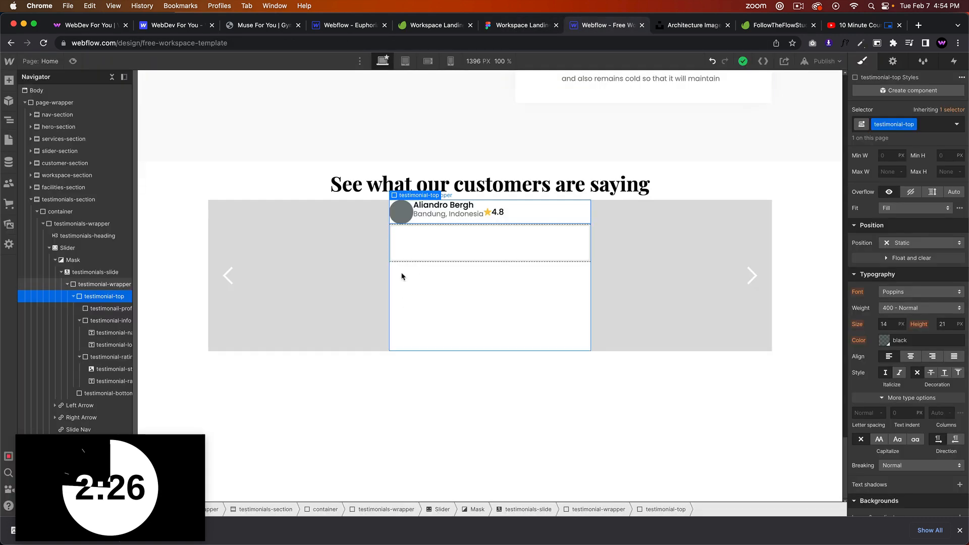
Widen the Navigator to show full element names, and add a div block inside testimonial-top.
left_click(98, 309)
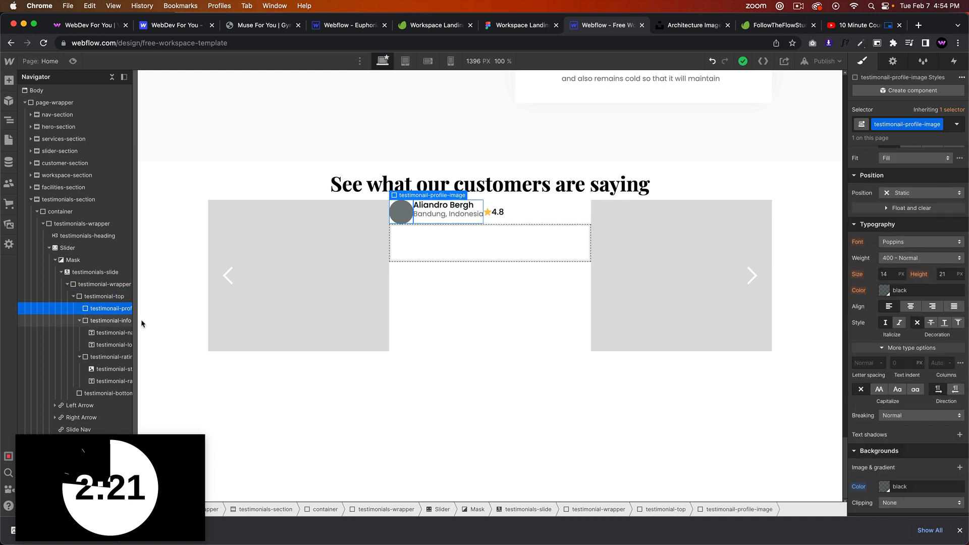
left_click_drag(179, 283, 183, 283)
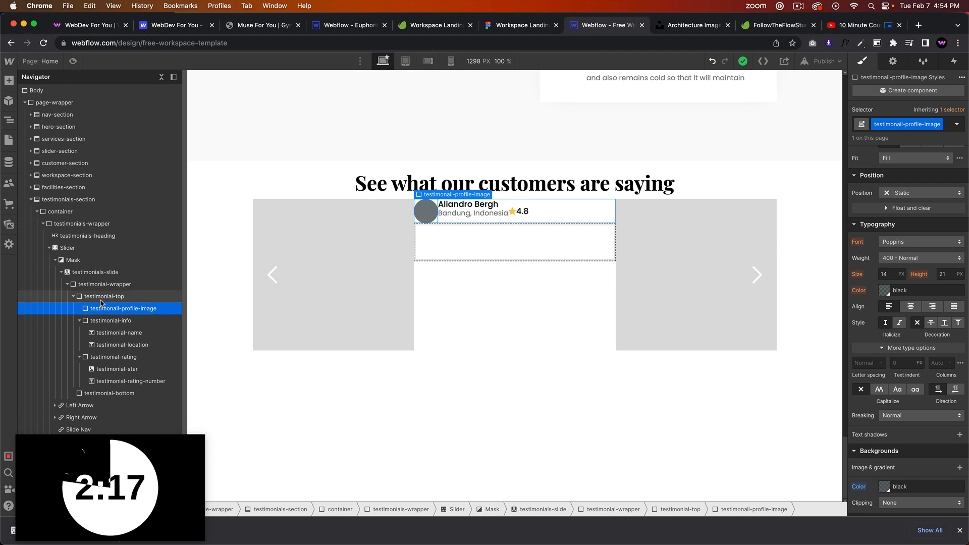
left_click(102, 299)
left_click(101, 310)
left_click(100, 323)
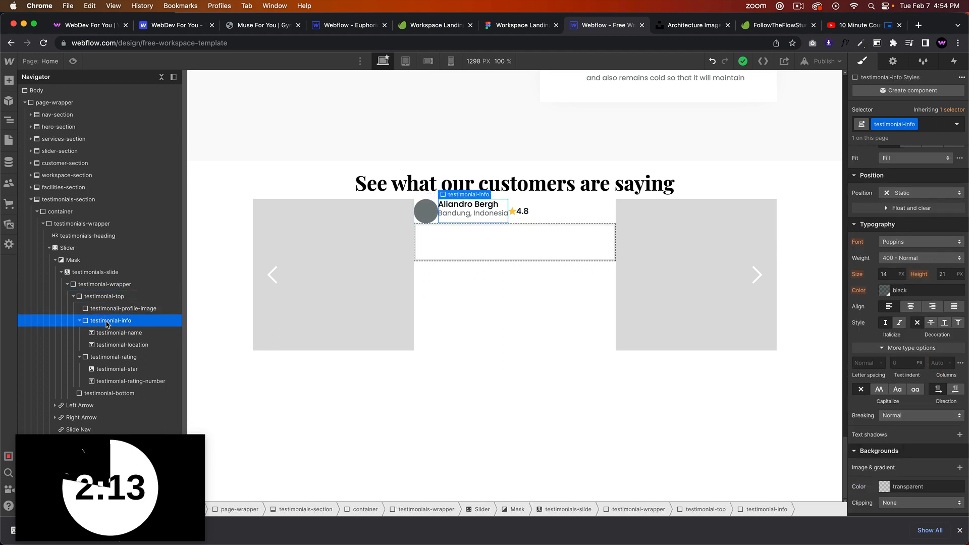
left_click(103, 298)
key("super+e")
key("Return")
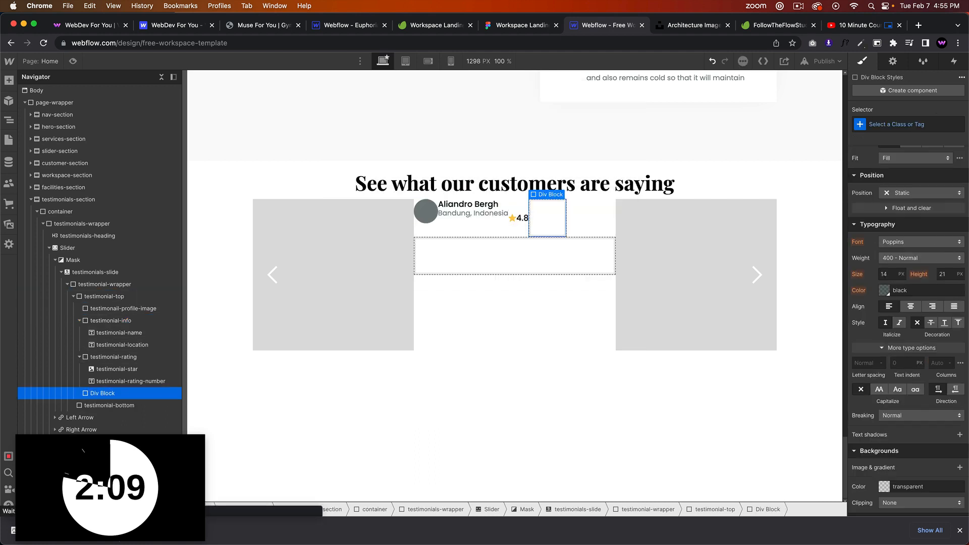
Give the new div block the class testimonial-top-left.
left_click(884, 125)
type("tes")
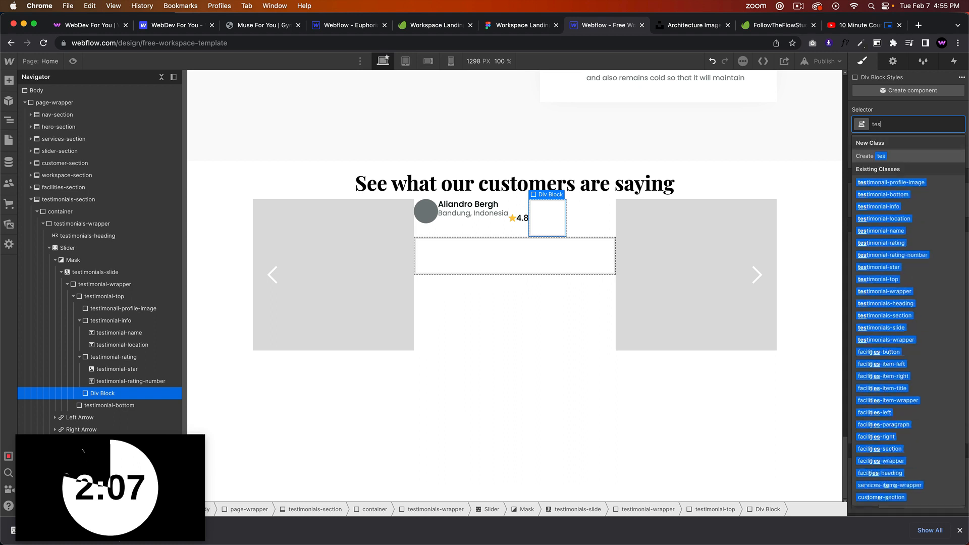
type("timonial-top-left")
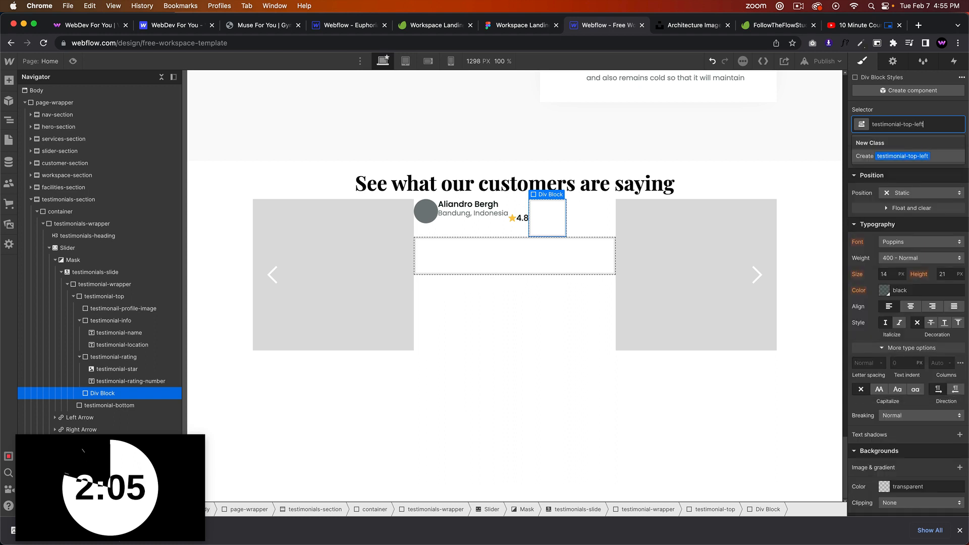
key("Return")
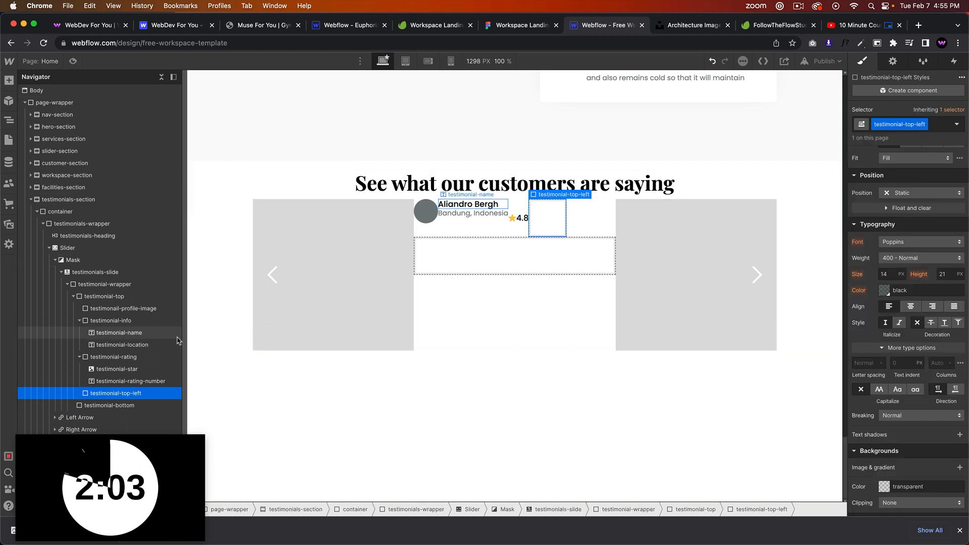
Move testimonial-top-left to the start of testimonial-top and nest the profile image and testimonial-info inside it.
left_click_drag(103, 397, 96, 309)
left_click(81, 333)
left_click(129, 332)
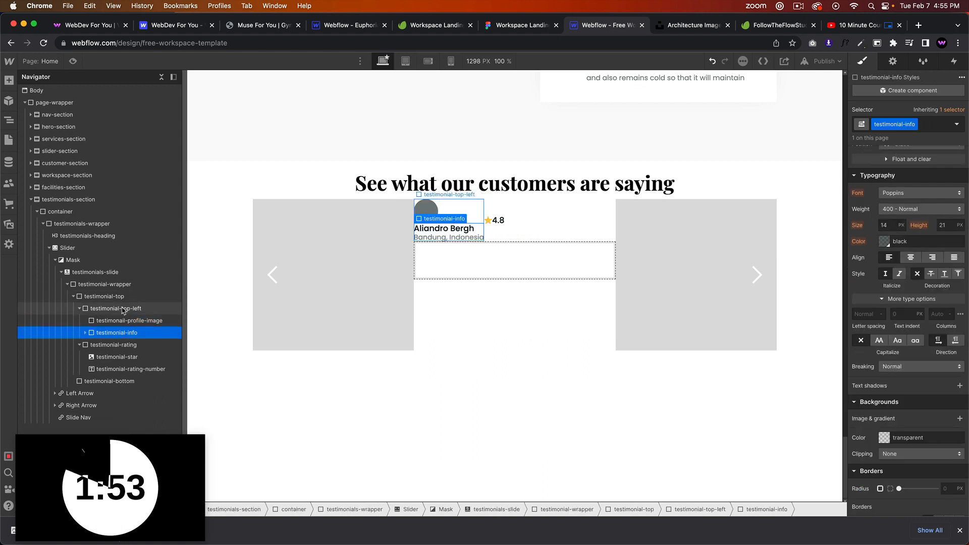
Set testimonial-top-left to a horizontal flex layout with its children aligned to the center.
left_click(121, 309)
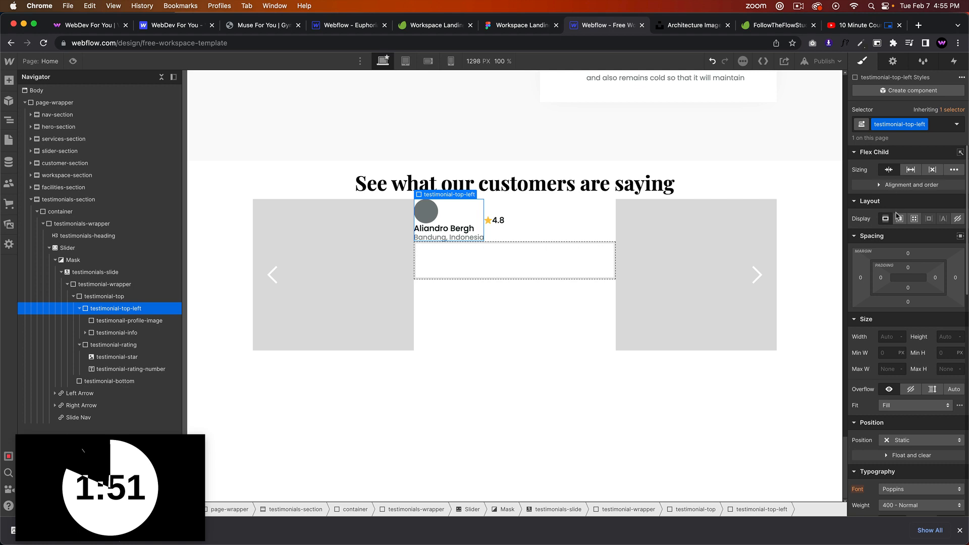
left_click(899, 218)
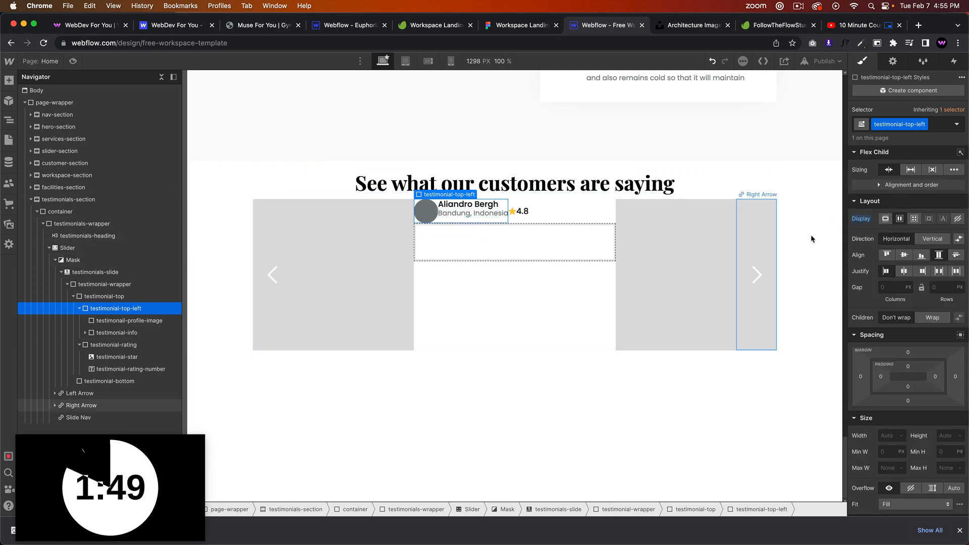
left_click(904, 255)
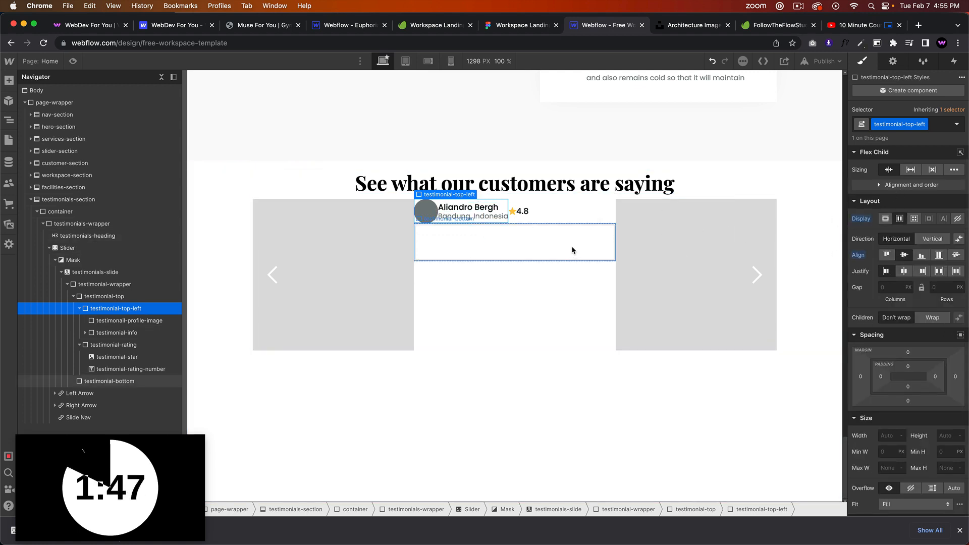
Justify the children of testimonial-top with space between so the rating sits at the card's far edge.
left_click(107, 298)
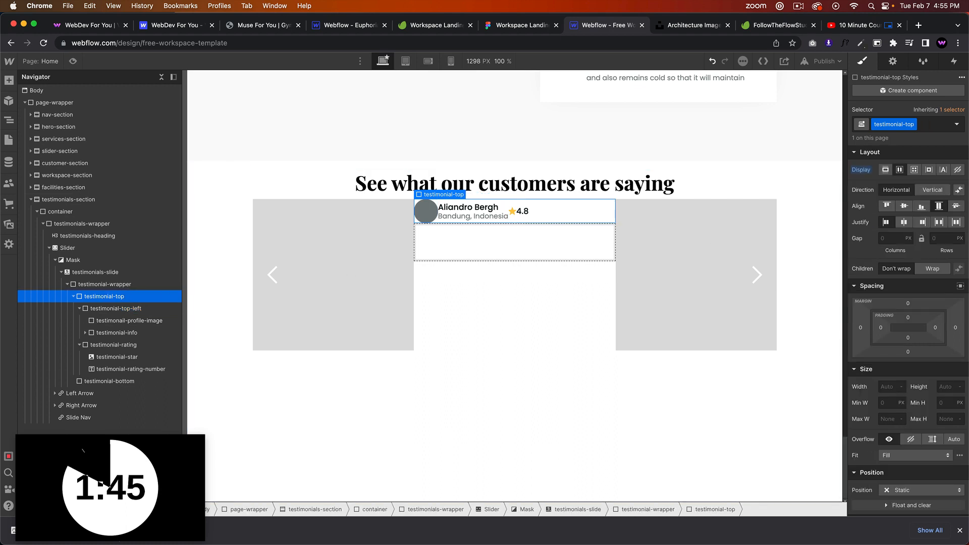
left_click(943, 223)
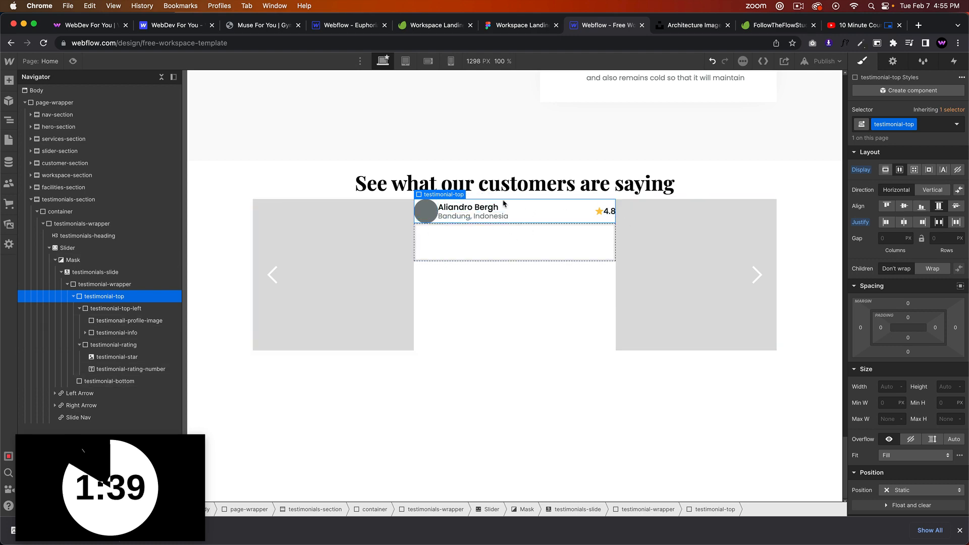
Check the profile image spacing in the Figma design and give testimonial-profile-image a 16 px right margin in Webflow.
left_click(420, 221)
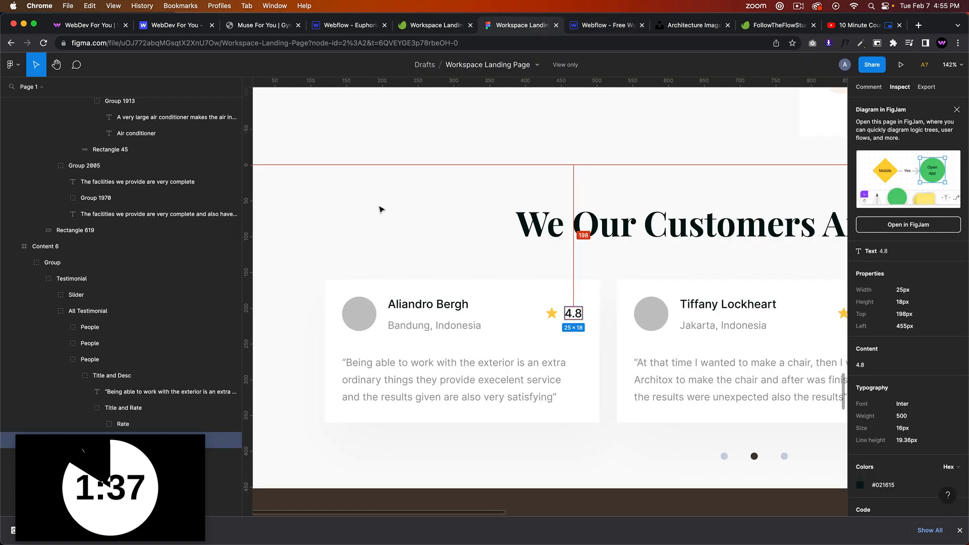
key("ctrl+shift+Tab")
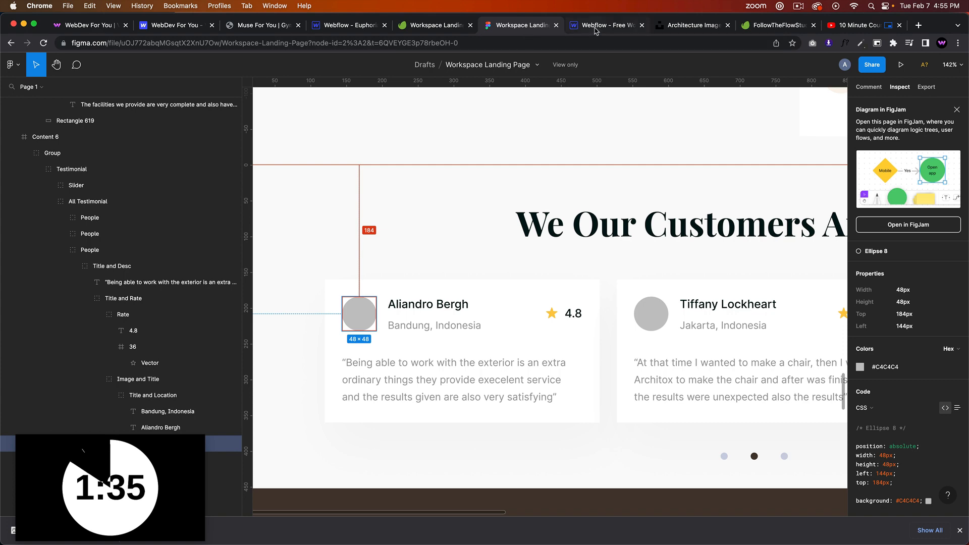
left_click(596, 30)
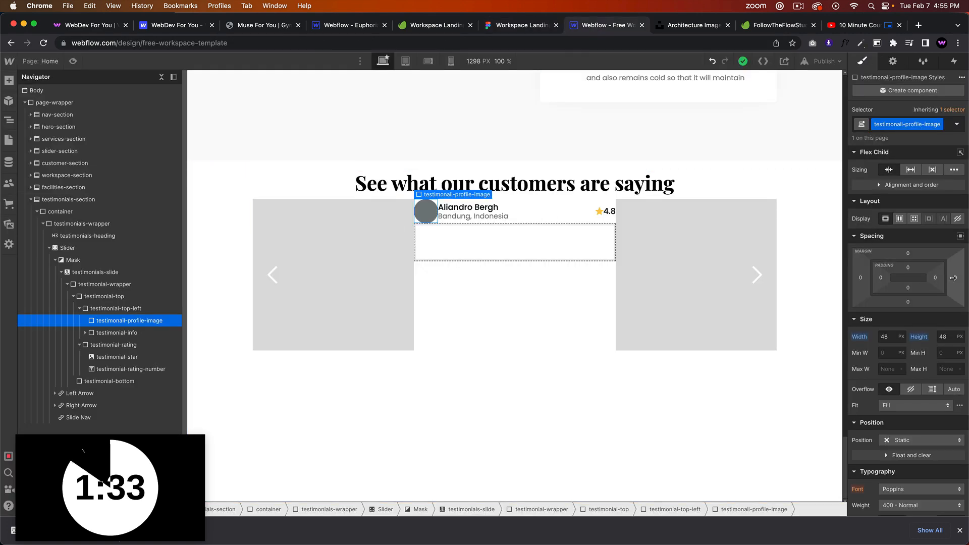
left_click_drag(955, 278, 957, 278)
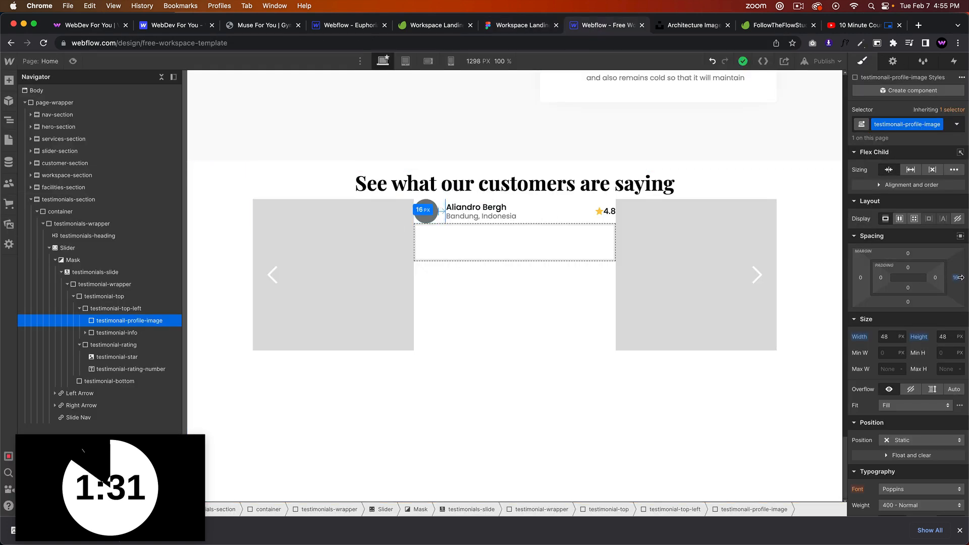
Measure the gap between the customer's name and location in Figma, and add a bottom margin to testimonial-name in Webflow.
left_click(537, 25)
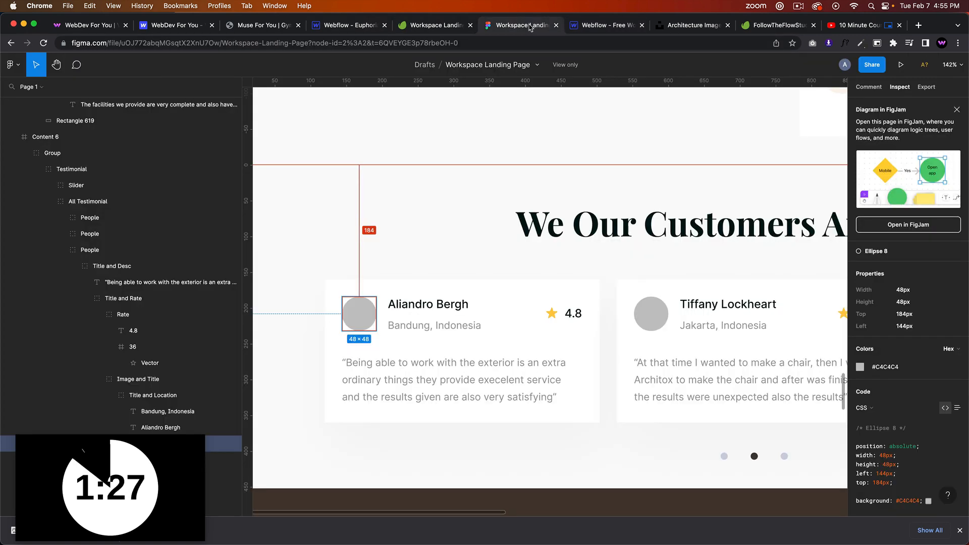
left_click(573, 26)
left_click(467, 206)
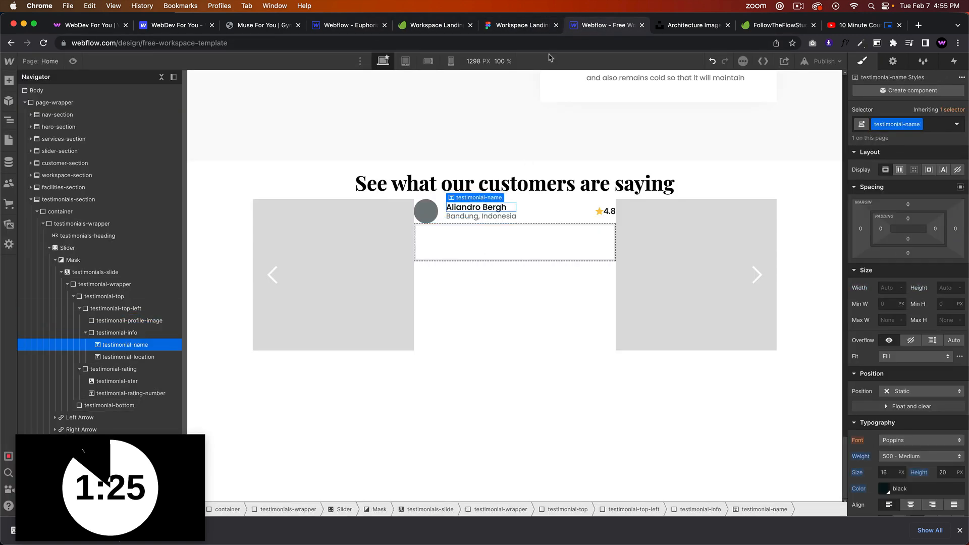
left_click(525, 26)
left_click(482, 304)
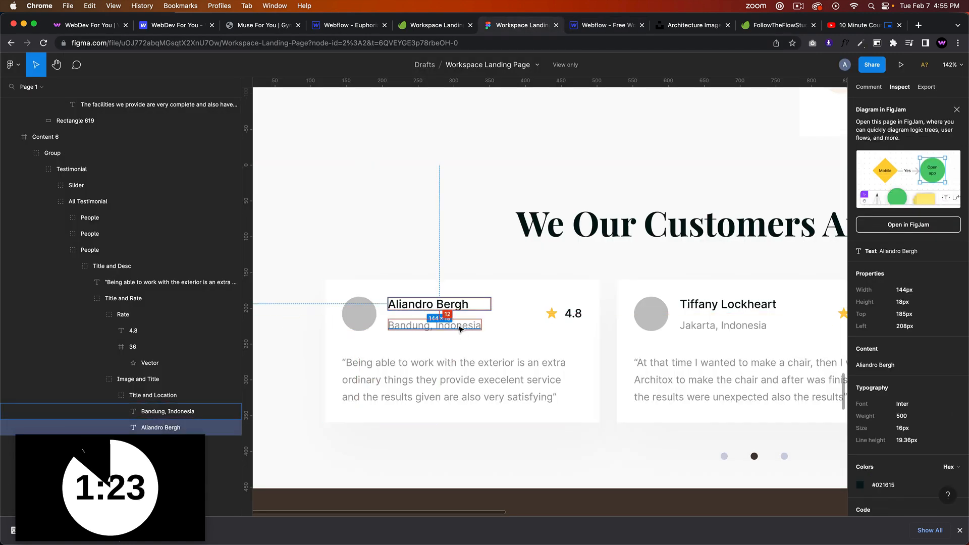
left_click(600, 25)
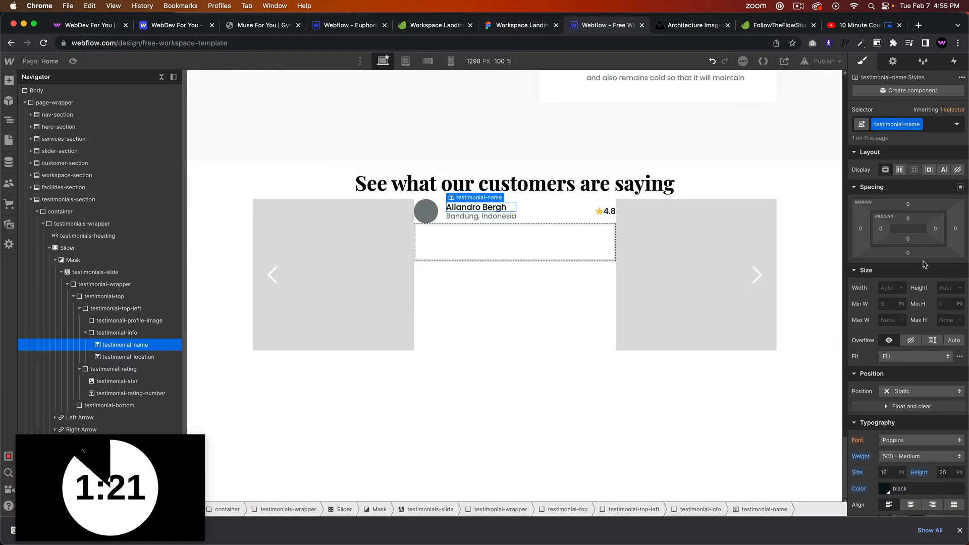
left_click_drag(909, 256, 909, 261)
Measure the gap between star and rating number in Figma, and give testimonial-star a 10 px right margin in Webflow.
left_click(510, 384)
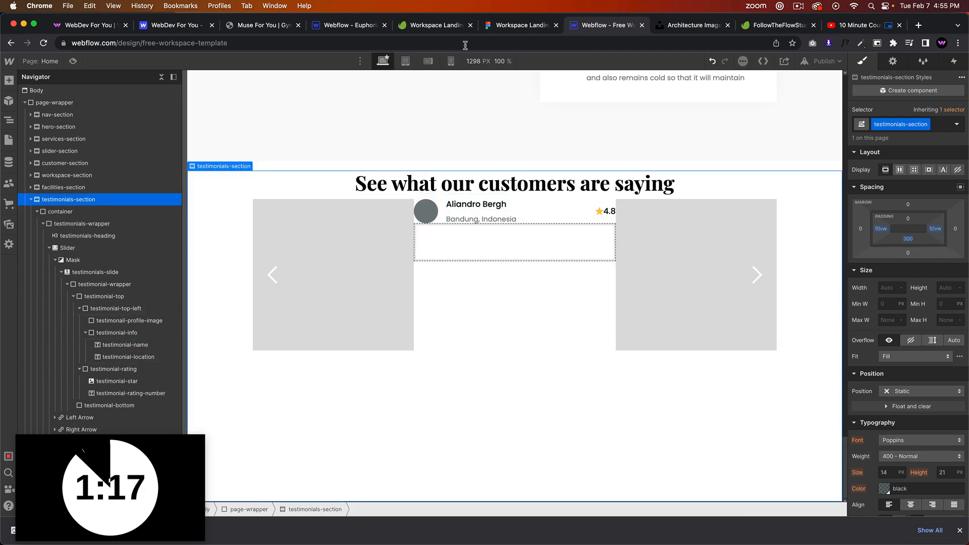
left_click(541, 28)
left_click(576, 26)
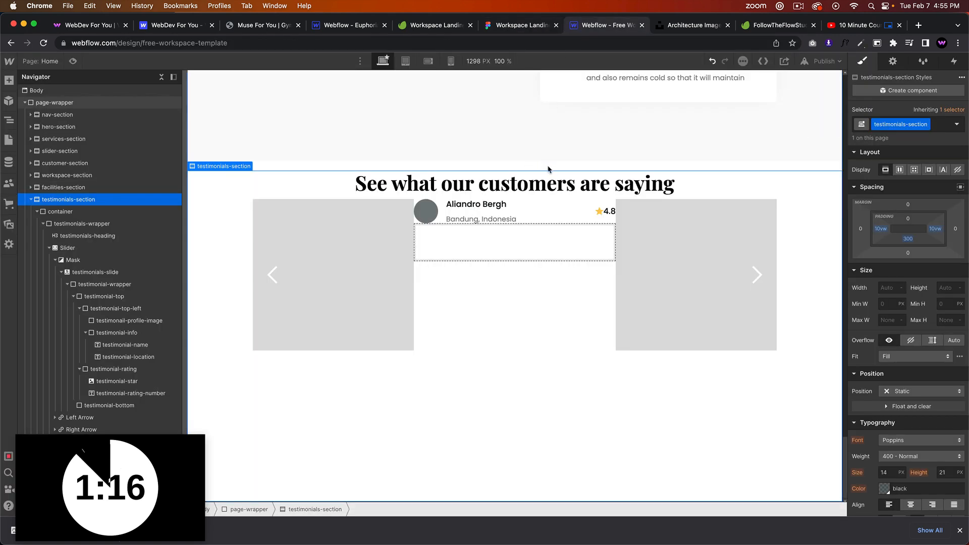
left_click(608, 209)
left_click(520, 26)
left_click(552, 313)
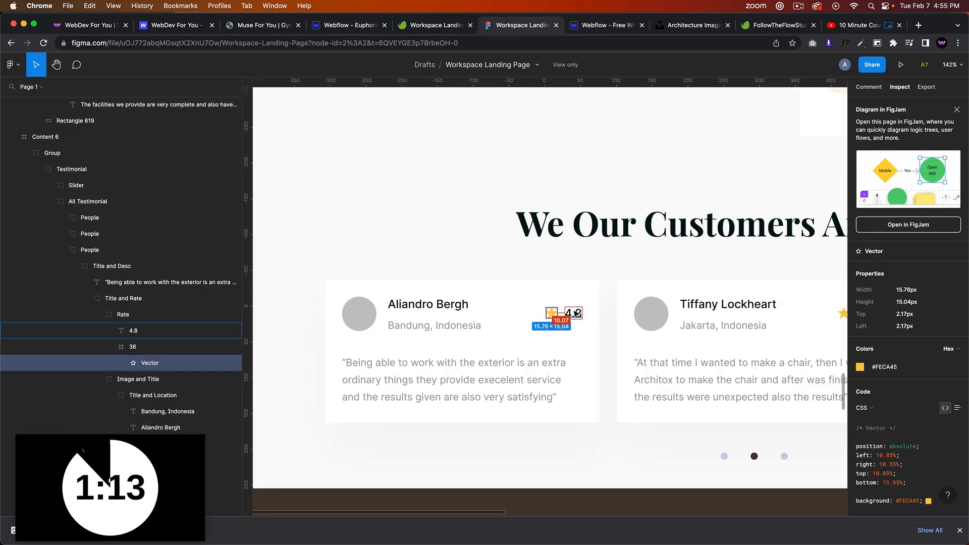
left_click(593, 28)
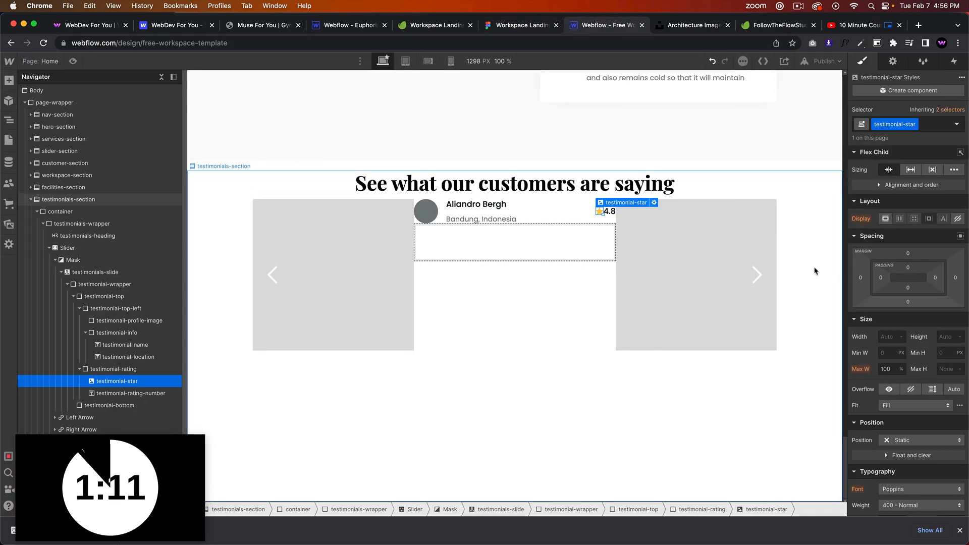
left_click_drag(955, 280, 958, 282)
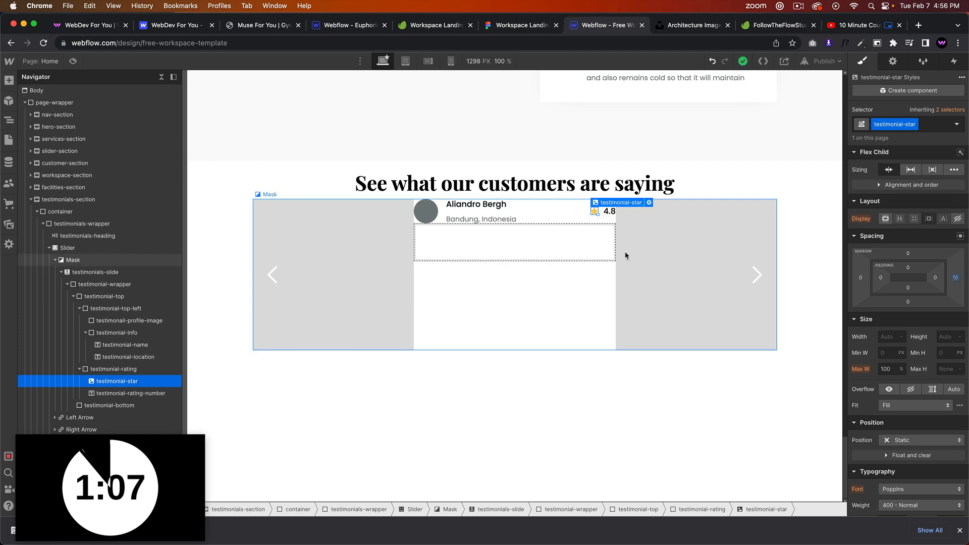
Check the card's inner spacing in Figma and set testimonial-wrapper's padding to 24 px on all sides in Webflow.
left_click(554, 269)
left_click(552, 257)
left_click(541, 285)
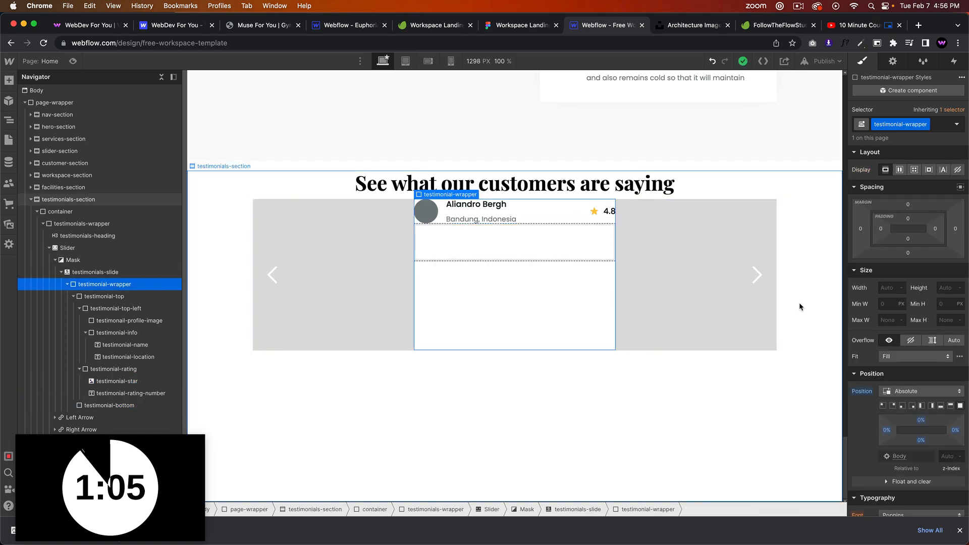
left_click(518, 26)
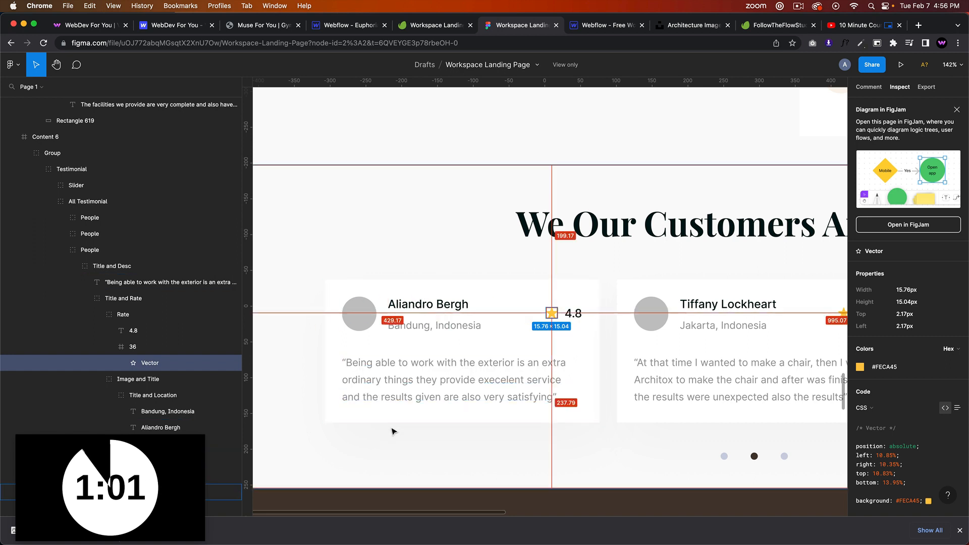
left_click(409, 399)
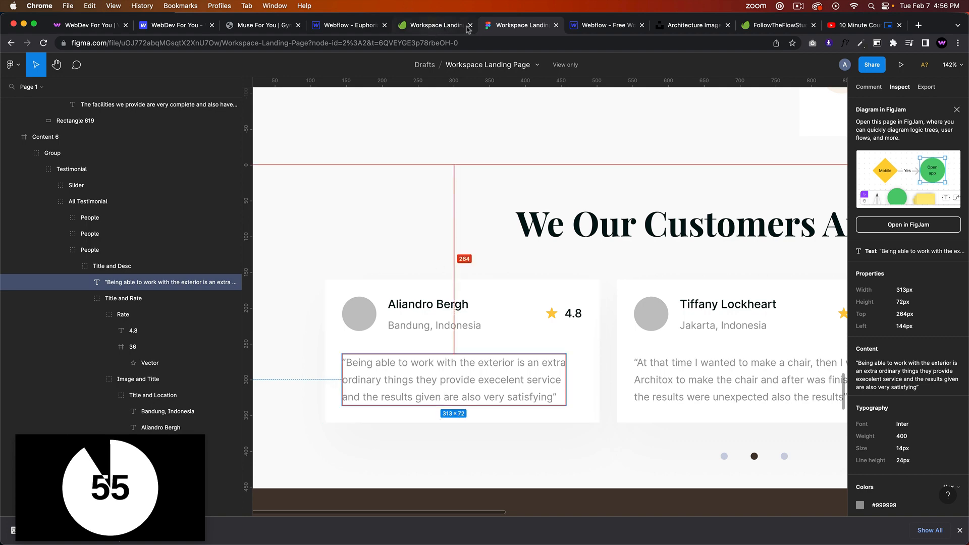
left_click(603, 25)
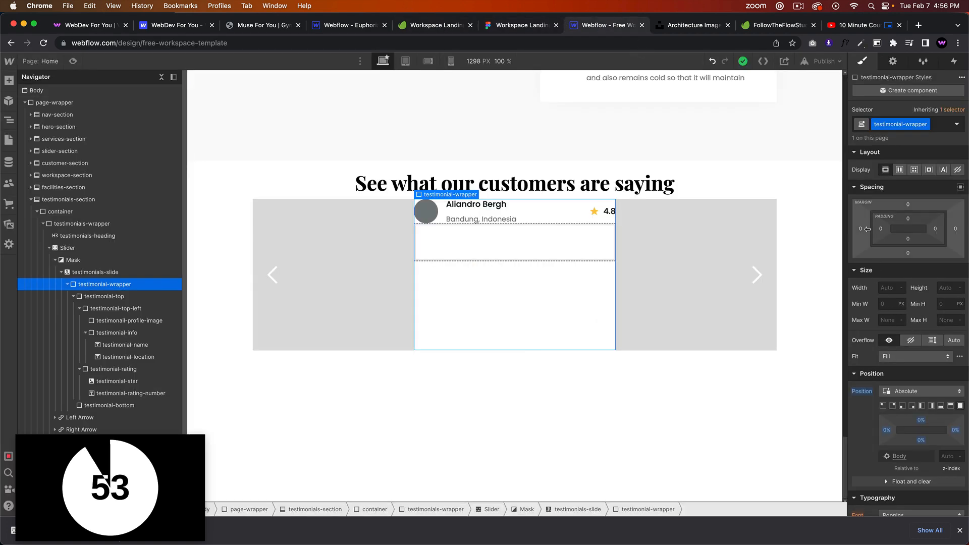
mouse_move(880, 227)
left_mouse_down()
mouse_move(893, 226)
mouse_move(877, 229)
left_mouse_up()
Add a paragraph element inside testimonial-bottom.
left_click(517, 272)
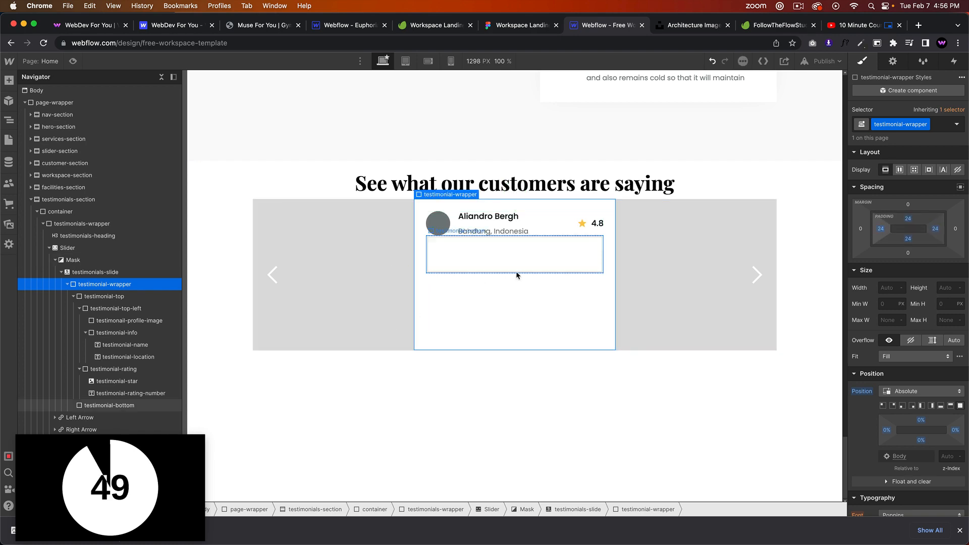
left_click(525, 30)
left_click(581, 28)
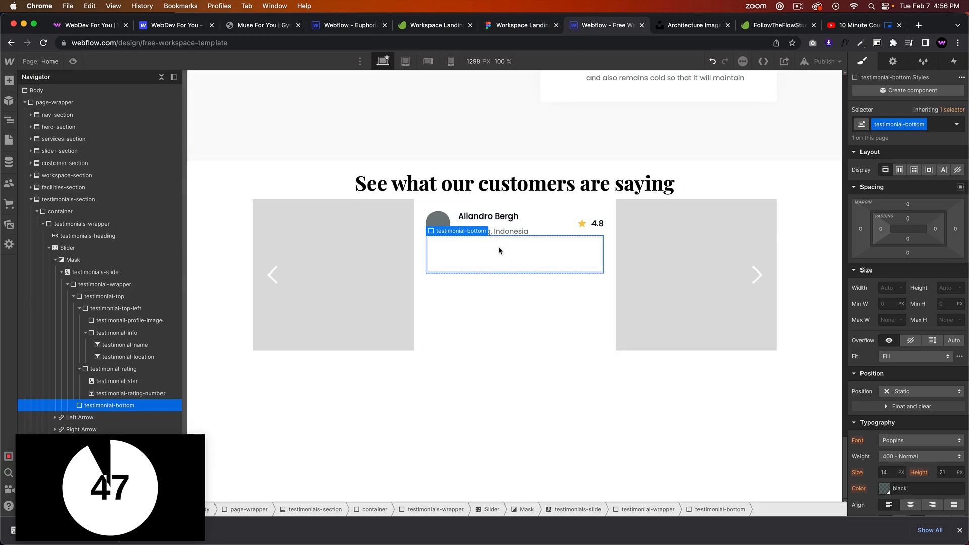
key("super+e")
type("paragra")
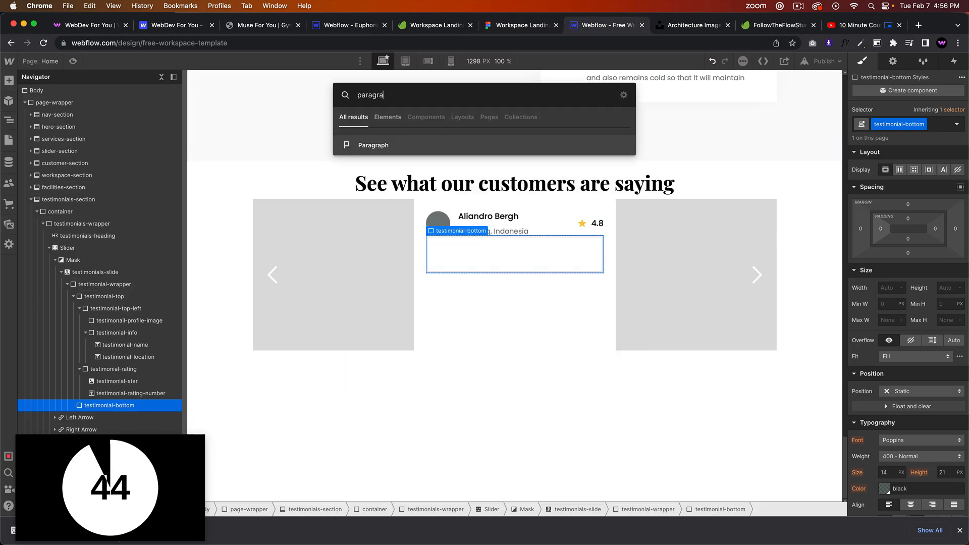
key("Return")
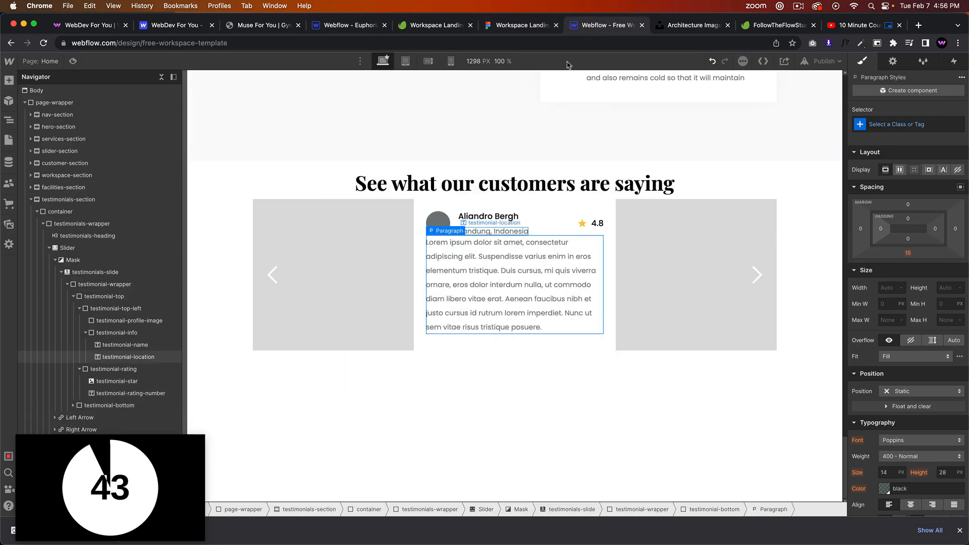
Replace the paragraph's placeholder text with the first testimonial quote copied from Figma, "Being able to work with the exterior…".
left_click(520, 25)
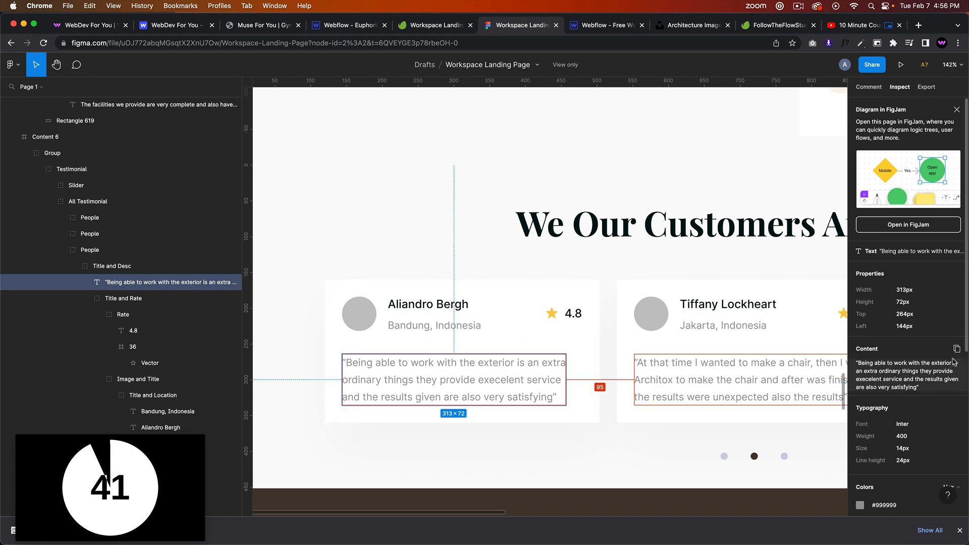
left_click(907, 375)
double_click(465, 313)
key("ctrl+a")
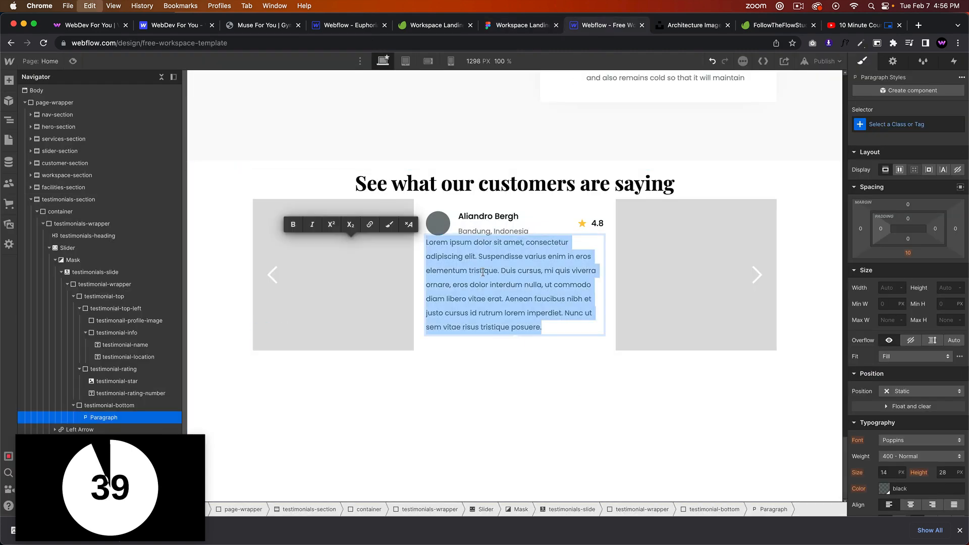
key("ctrl+v")
left_click(505, 341)
Check the spacing above the quote in Figma and set testimonial-top's bottom margin to 40 px in Webflow.
left_click(526, 23)
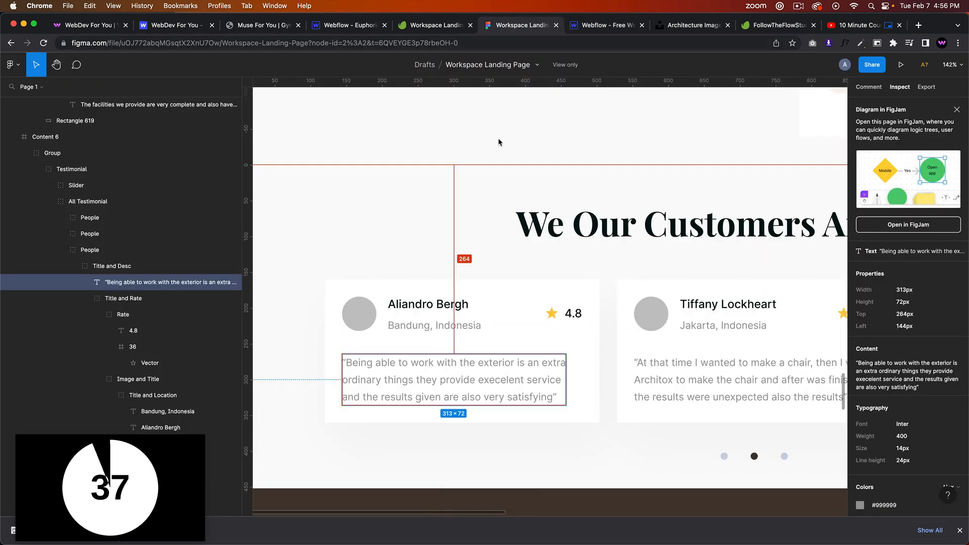
left_click(590, 24)
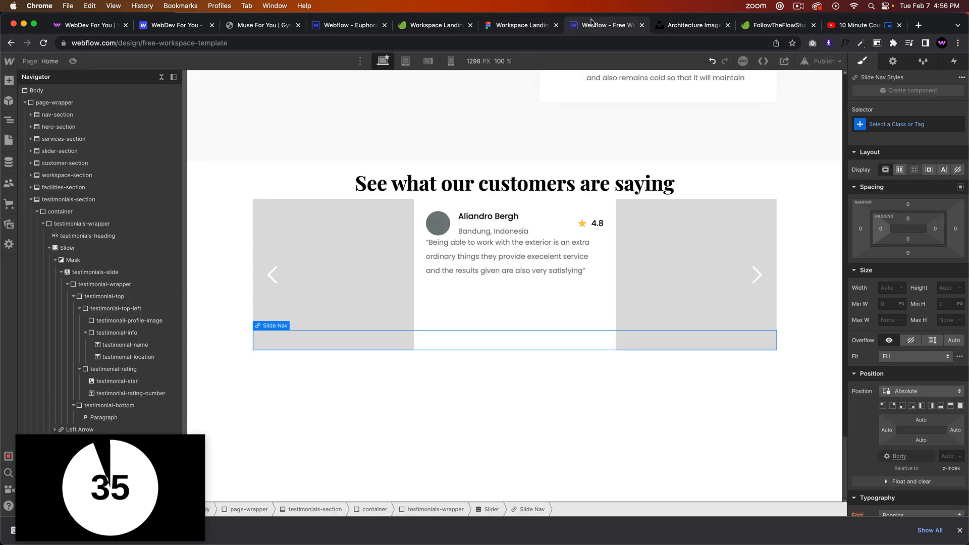
left_click(516, 302)
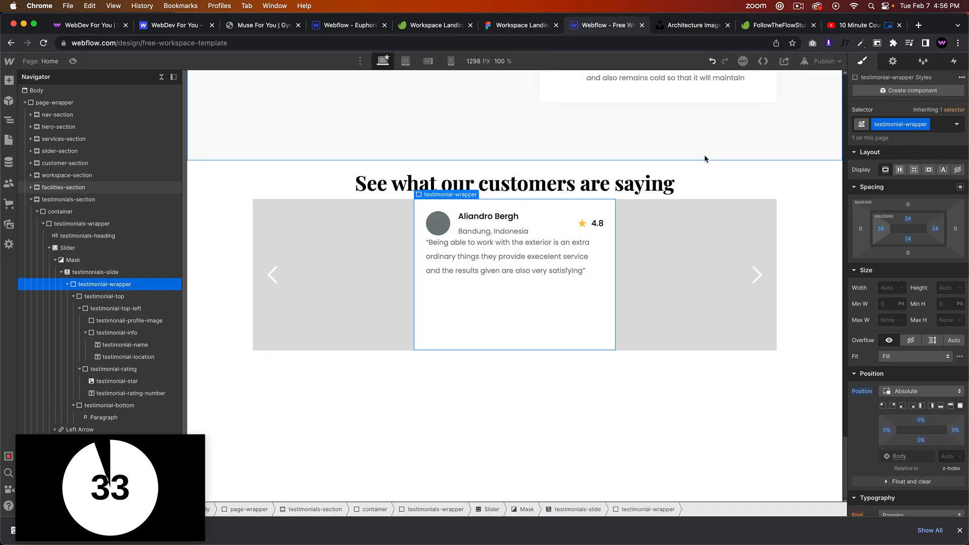
left_click(581, 267)
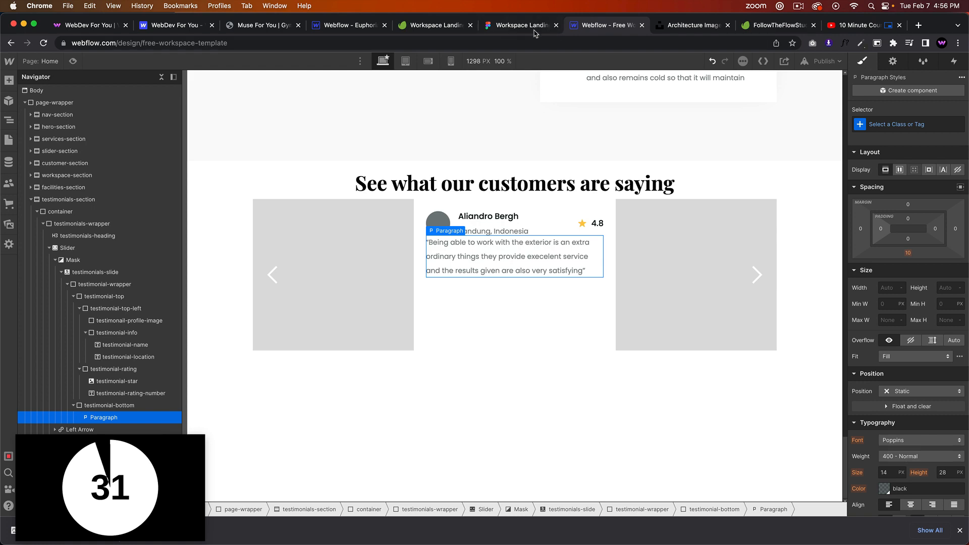
left_click(535, 26)
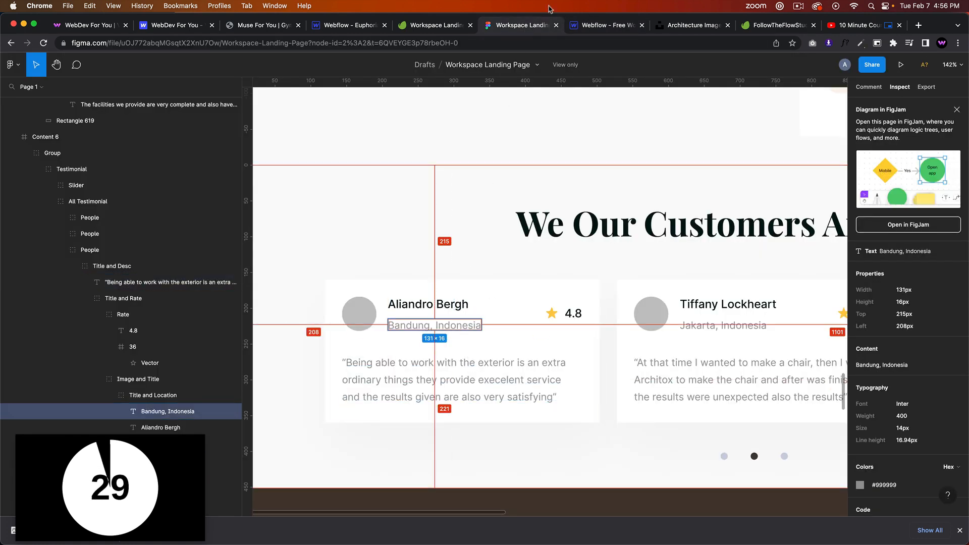
left_click(587, 27)
left_click(574, 228)
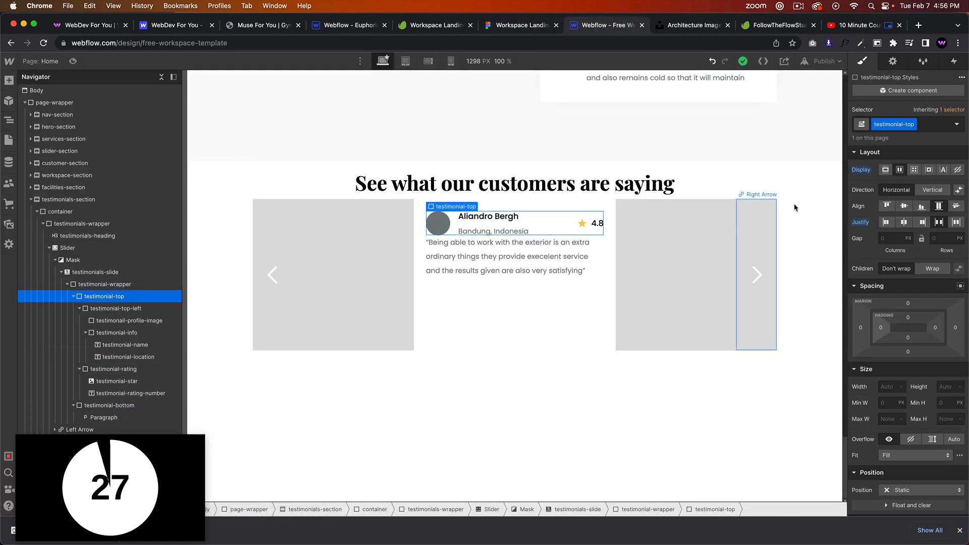
left_click(908, 352)
type("40")
key("Return")
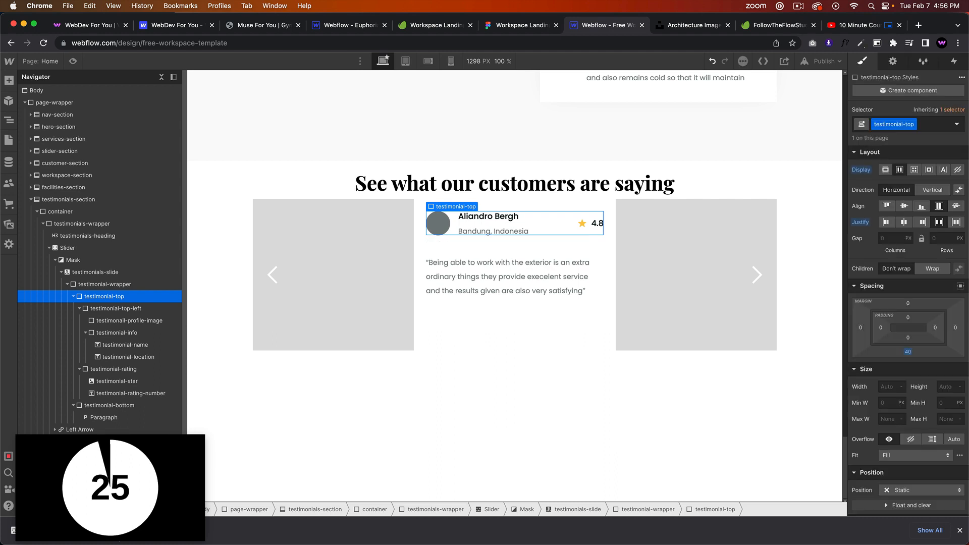
Try to lay out testimonial-wrapper as a vertical flexbox with its children aligned to the start and justified to the center.
left_click(476, 337)
left_click(540, 296)
left_click(532, 311)
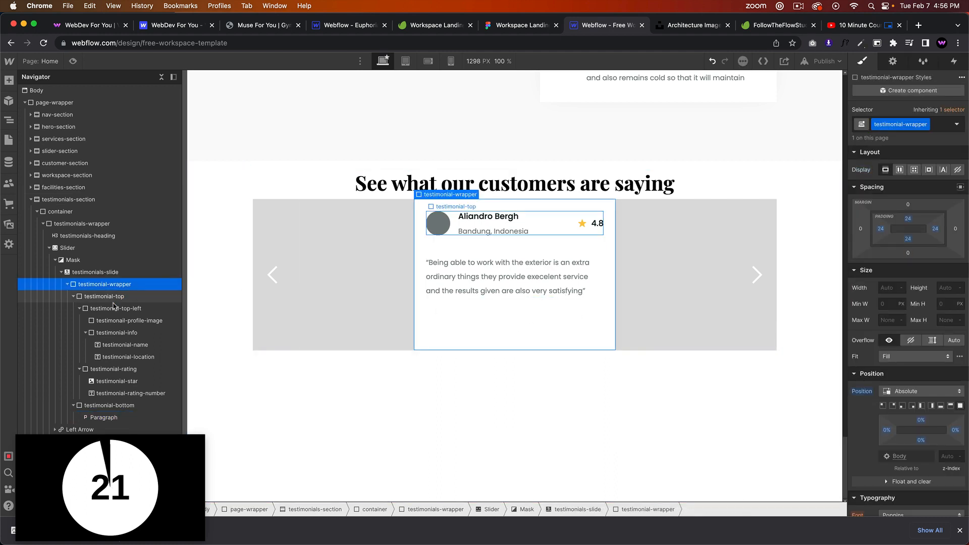
left_click(73, 296)
left_click(73, 308)
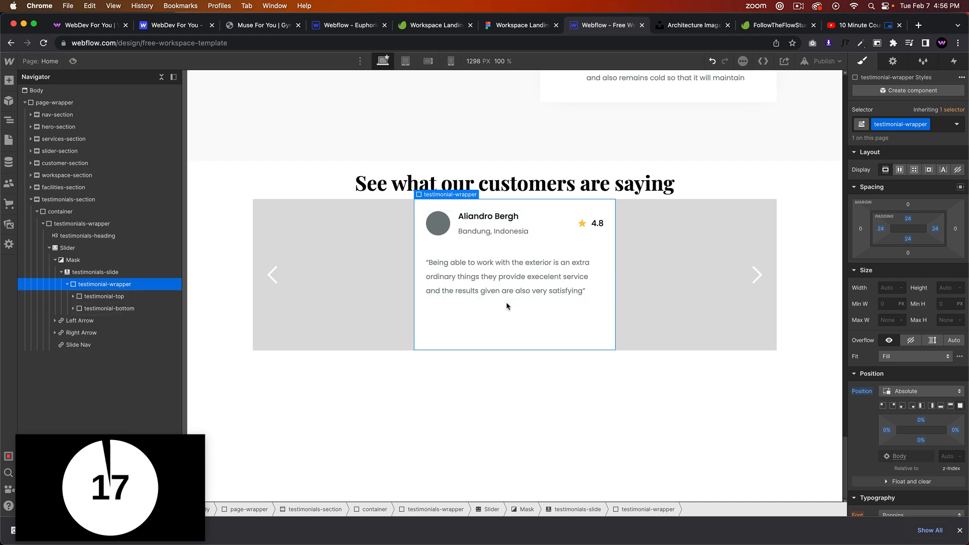
left_click(899, 171)
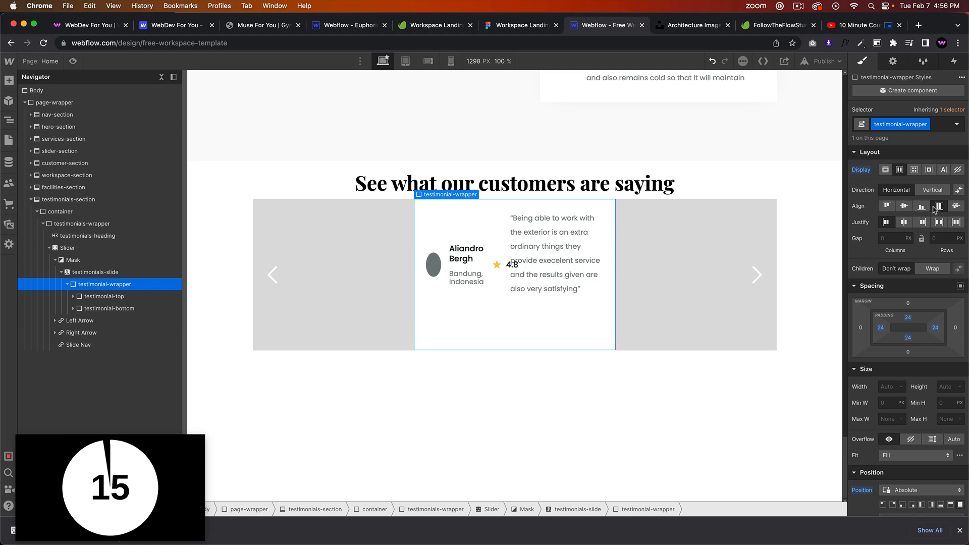
left_click(932, 190)
left_click(905, 207)
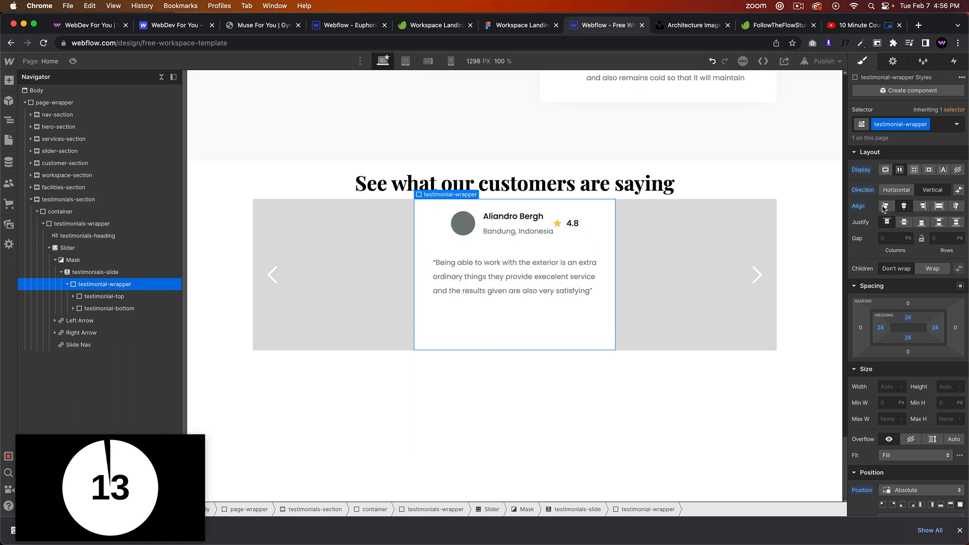
left_click(884, 207)
left_click(904, 223)
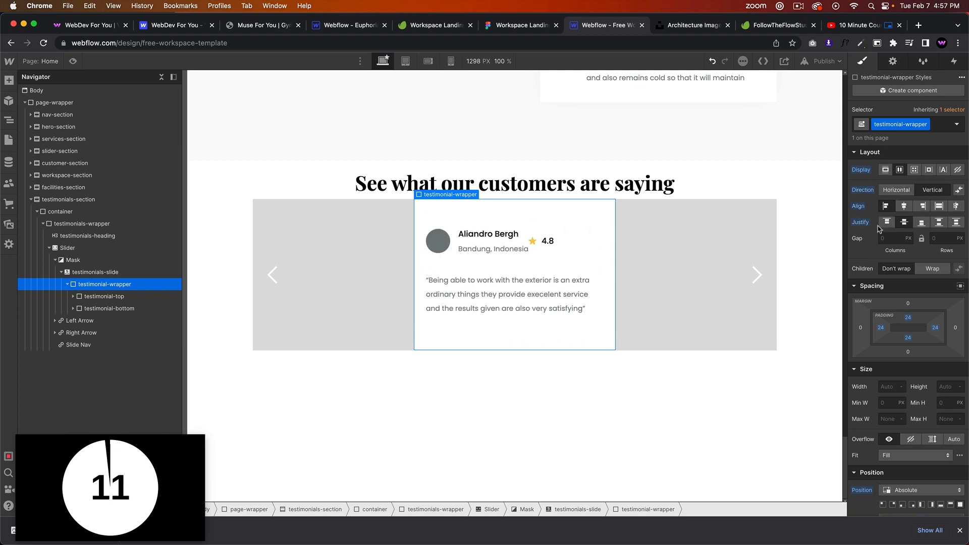
Undo the flex display, direction, align and justify changes on testimonial-wrapper.
left_click(594, 382)
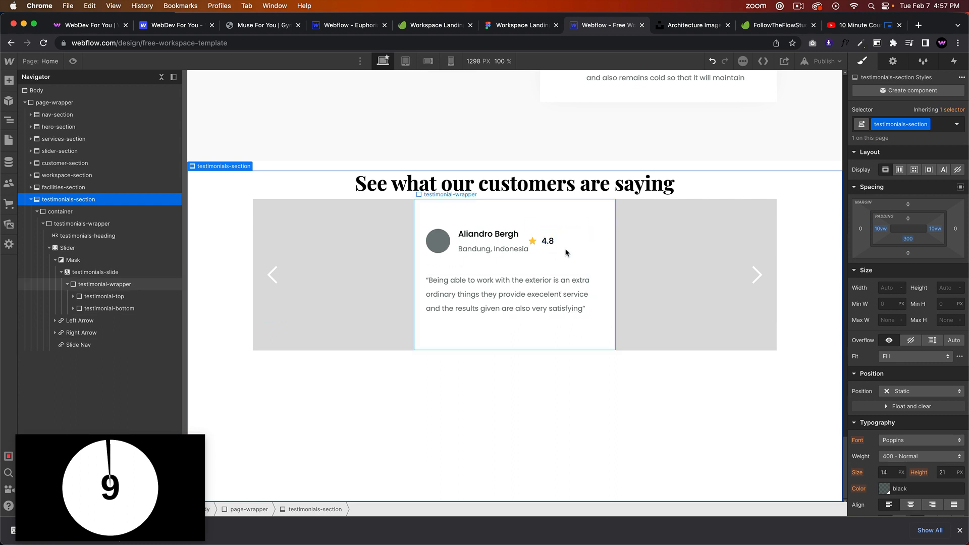
key("super+z")
key("super+z")
key("super+z")
key("super+z")
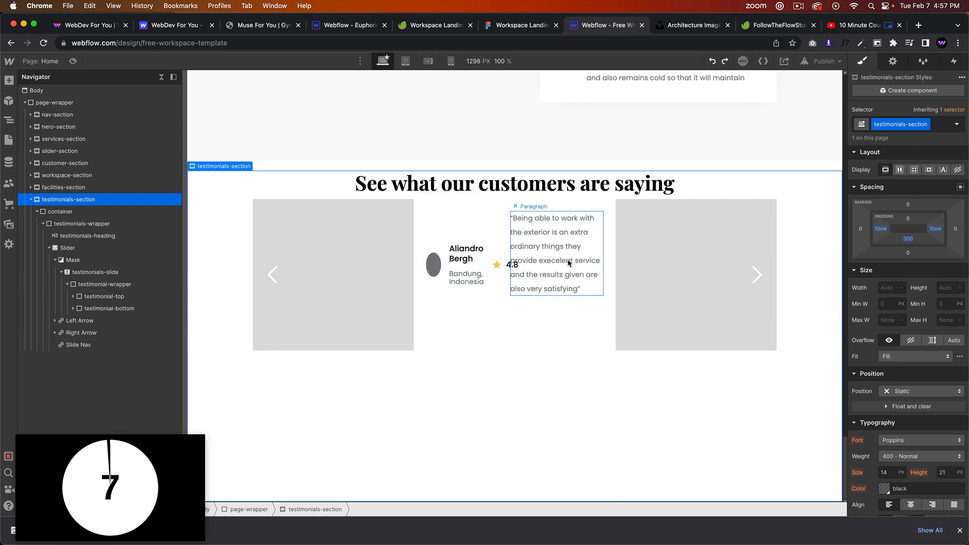
key("super+z")
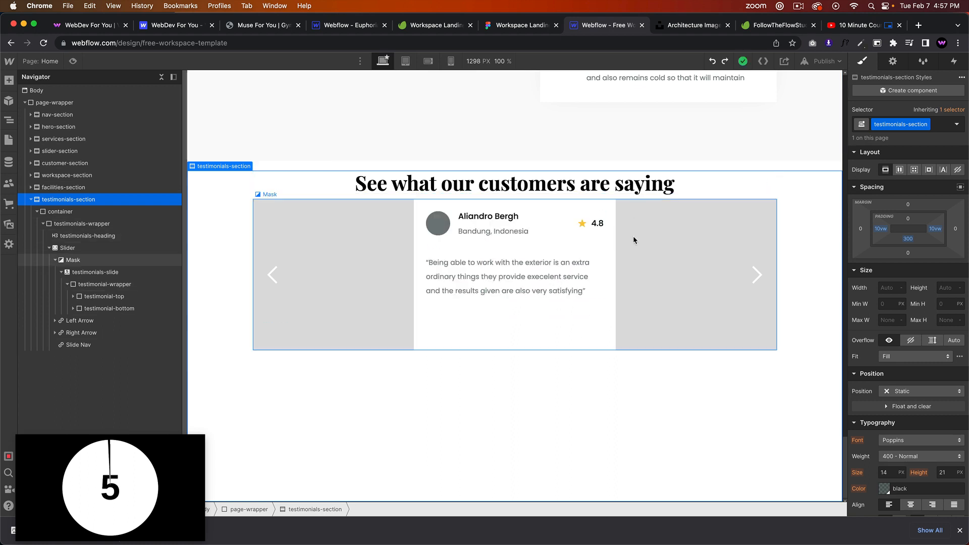
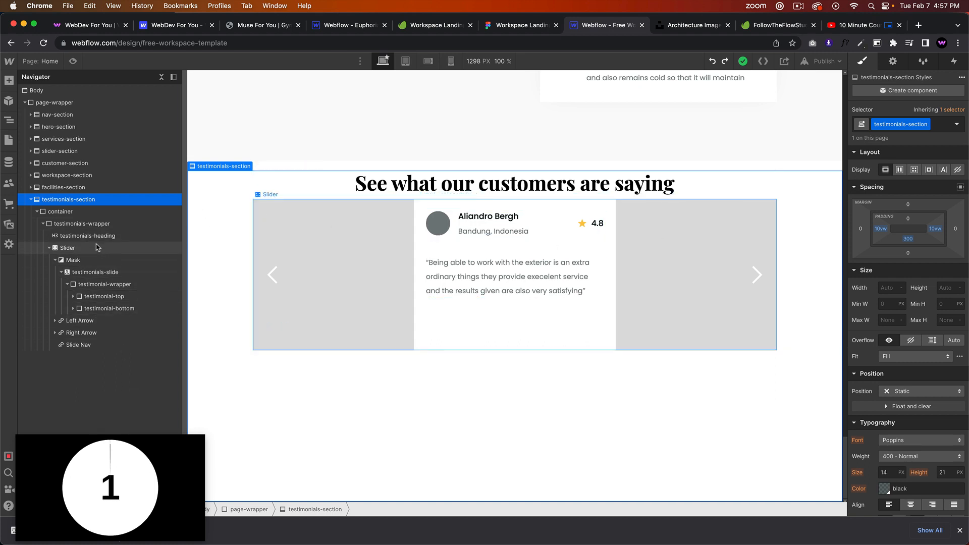
left_click(94, 224)
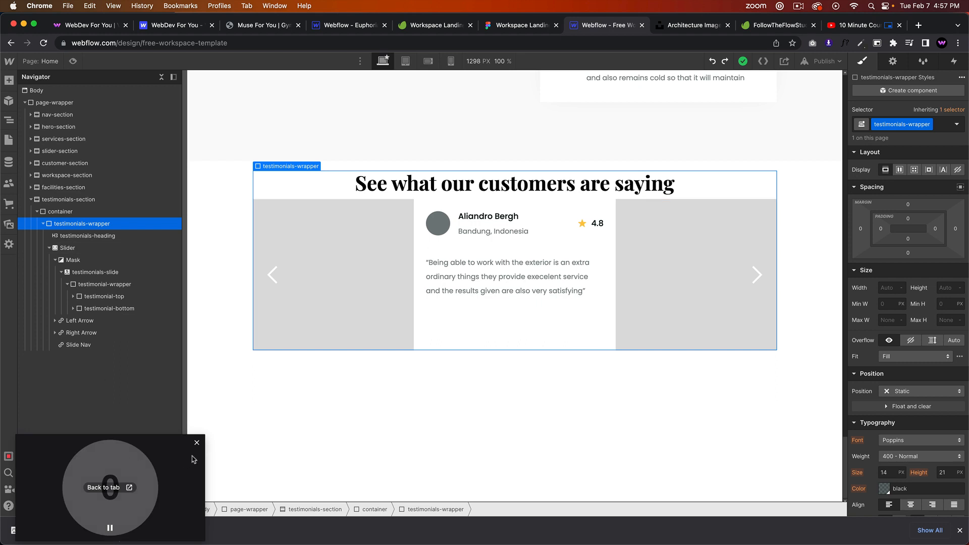
left_click(92, 238)
left_click(94, 272)
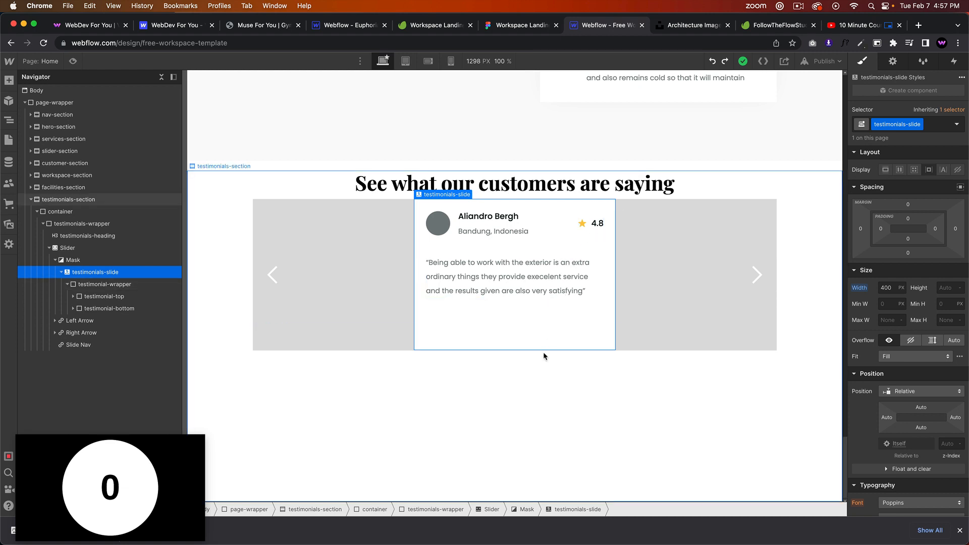
left_click(548, 338)
left_click(688, 280)
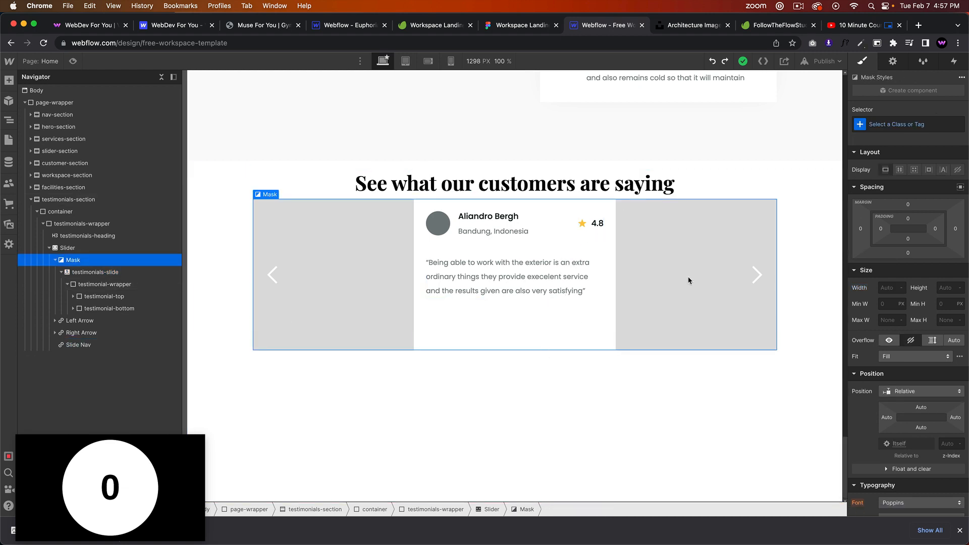
Make the slider's grey background fully transparent by lowering its alpha to 0.
left_click(56, 248)
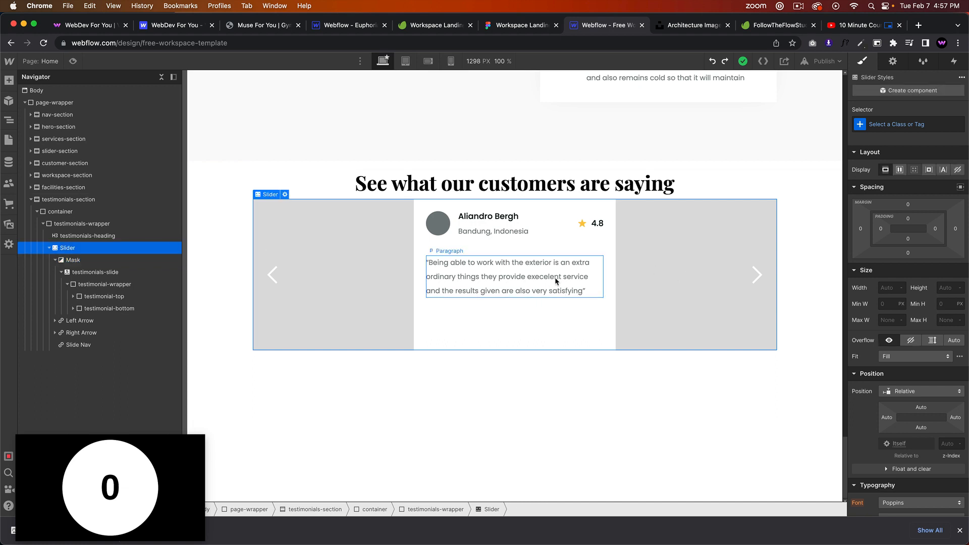
scroll(948, 394, "down", 7)
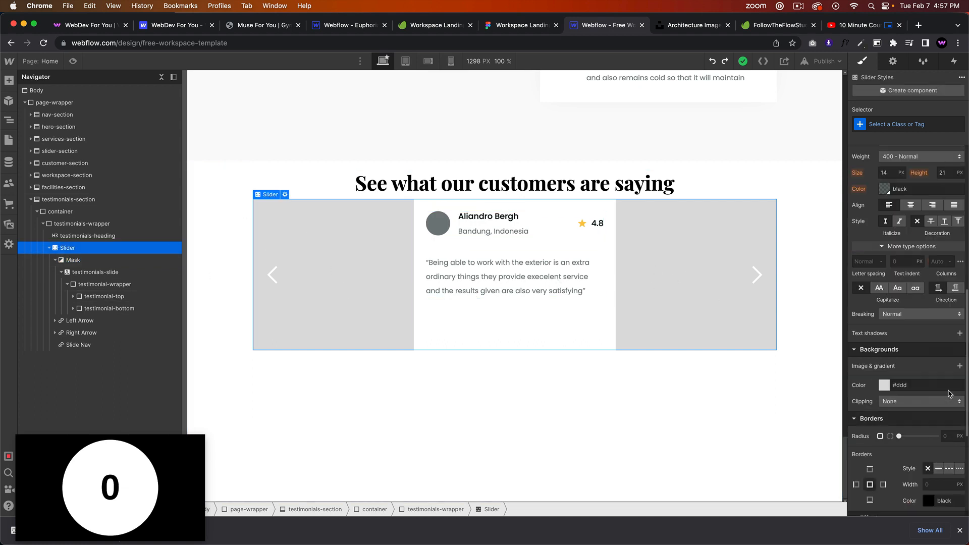
scroll(893, 227, "down", 2)
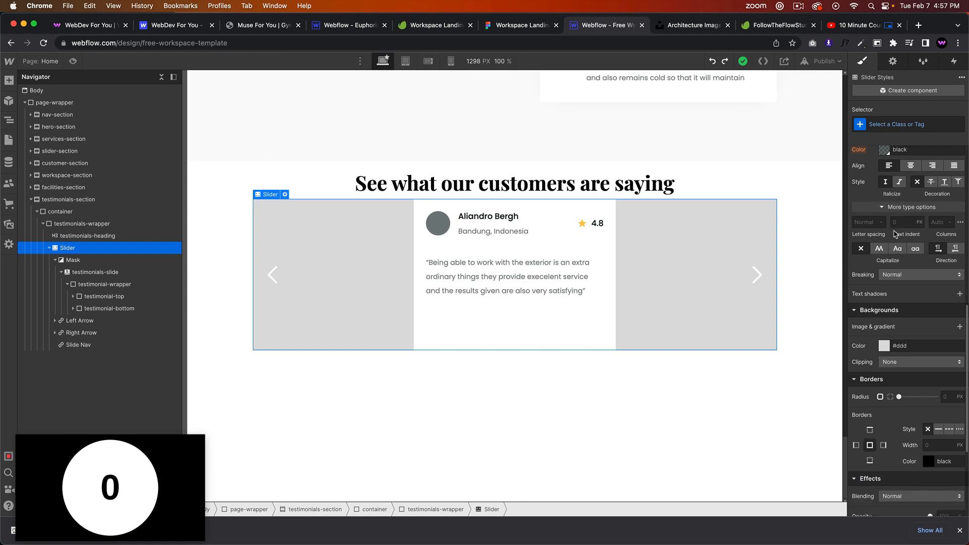
left_click(885, 347)
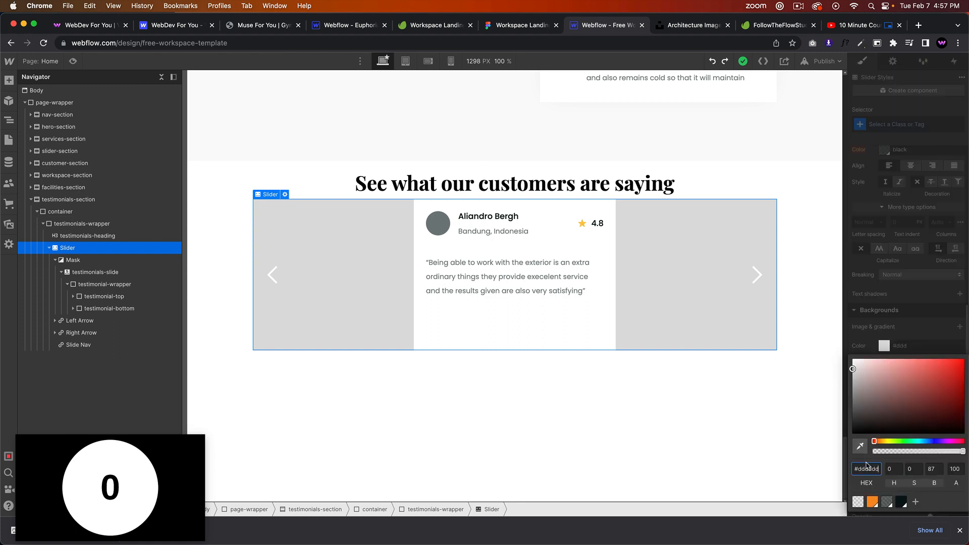
left_click_drag(876, 451, 863, 456)
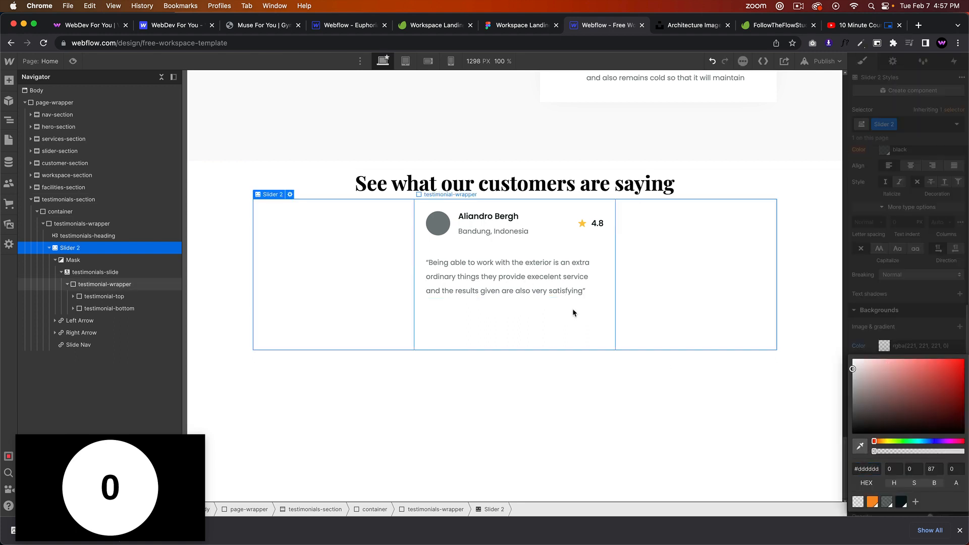
left_click(571, 324)
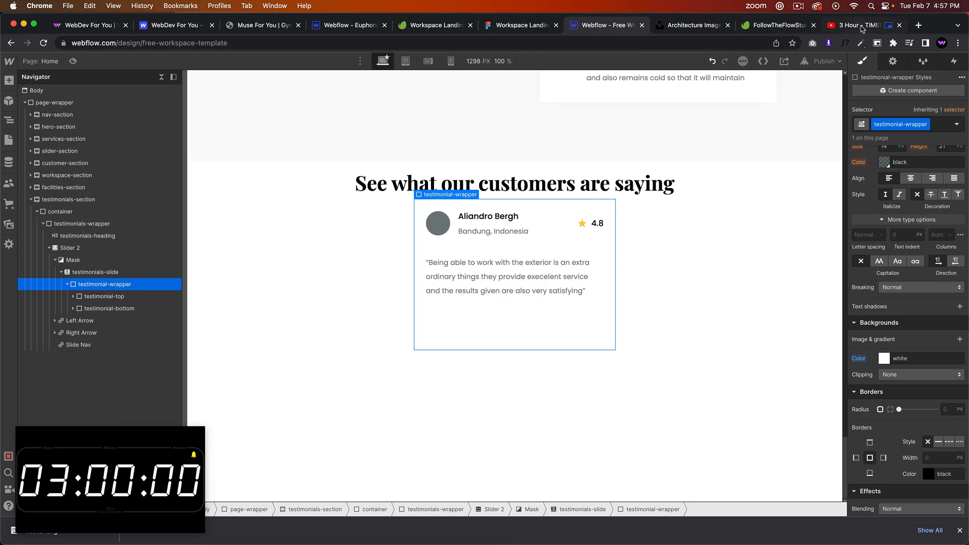
left_click(525, 27)
left_click(584, 26)
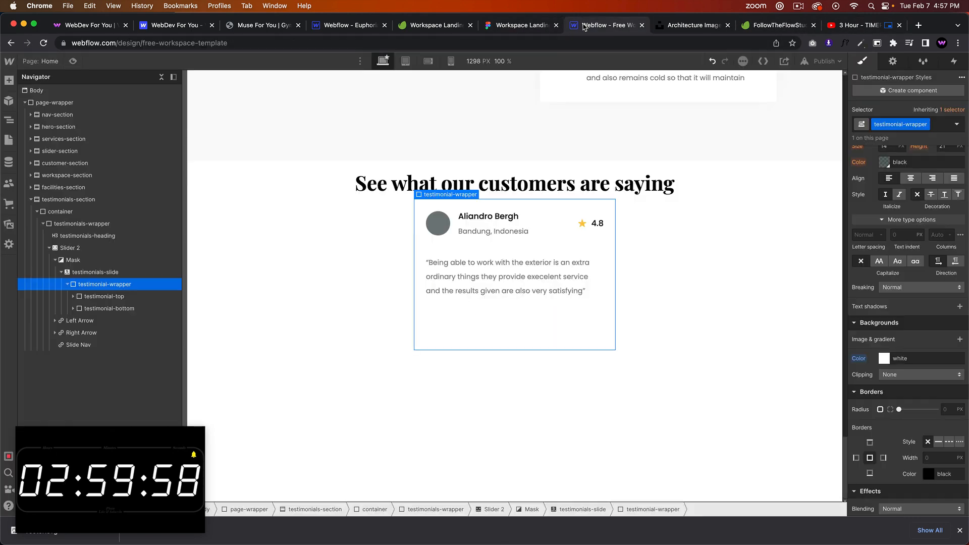
left_click(217, 213)
scroll(899, 303, "down", 2)
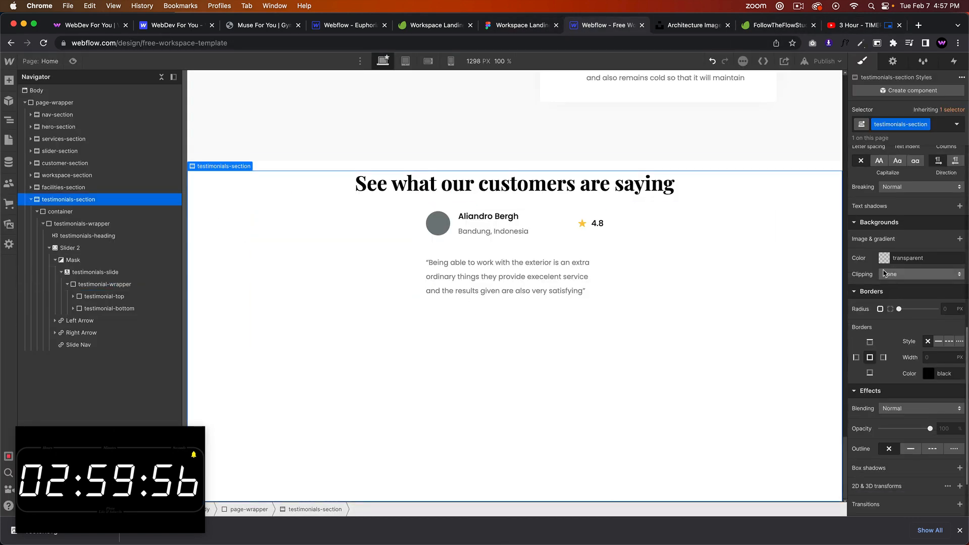
left_click(884, 258)
left_click(659, 282)
Save the #fafafa background color of facilities-section as a reusable swatch named White.
scroll(651, 278, "up", 5)
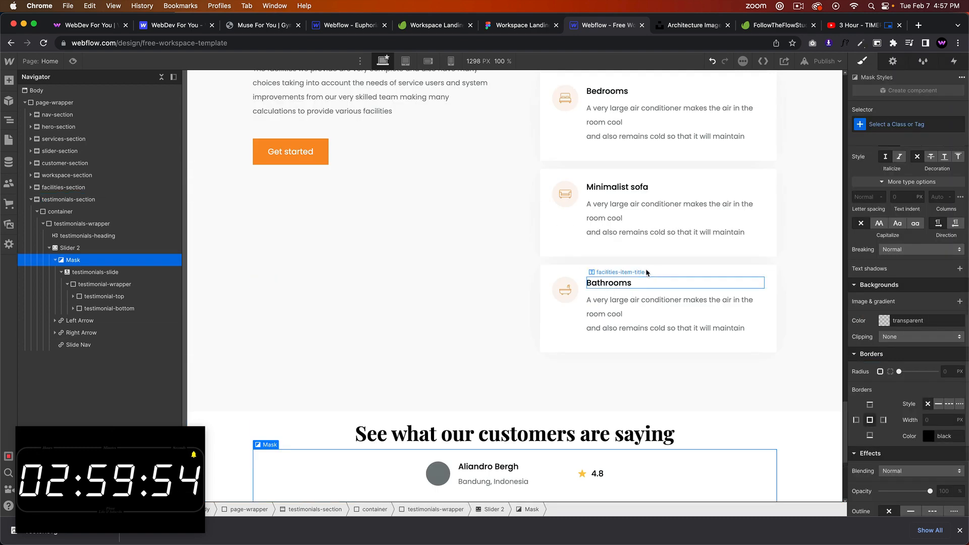
left_click(470, 308)
left_click(779, 372)
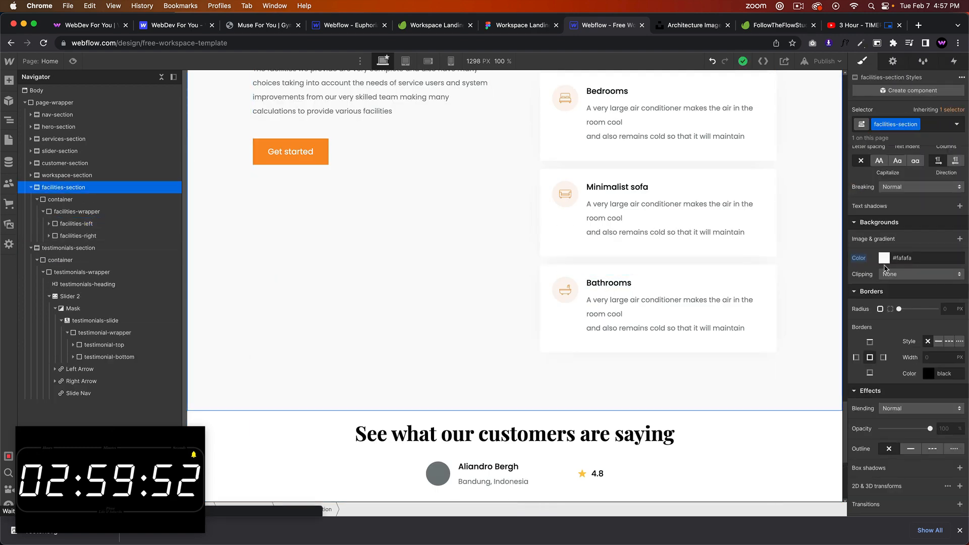
left_click(884, 259)
left_click(916, 414)
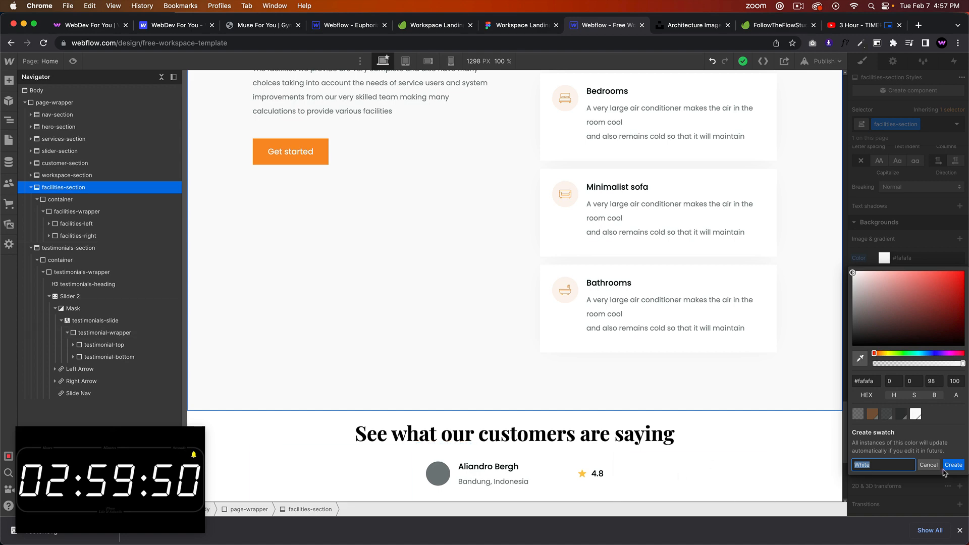
left_click(736, 449)
Apply the saved #fafafa White swatch as the background color of testimonials-section and close the floating timer.
scroll(800, 318, "down", 5)
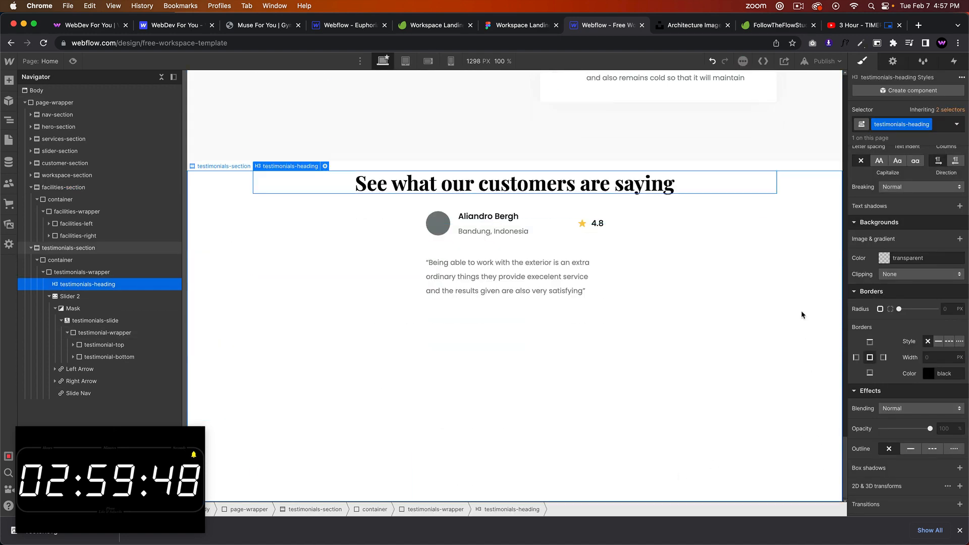
left_click(884, 258)
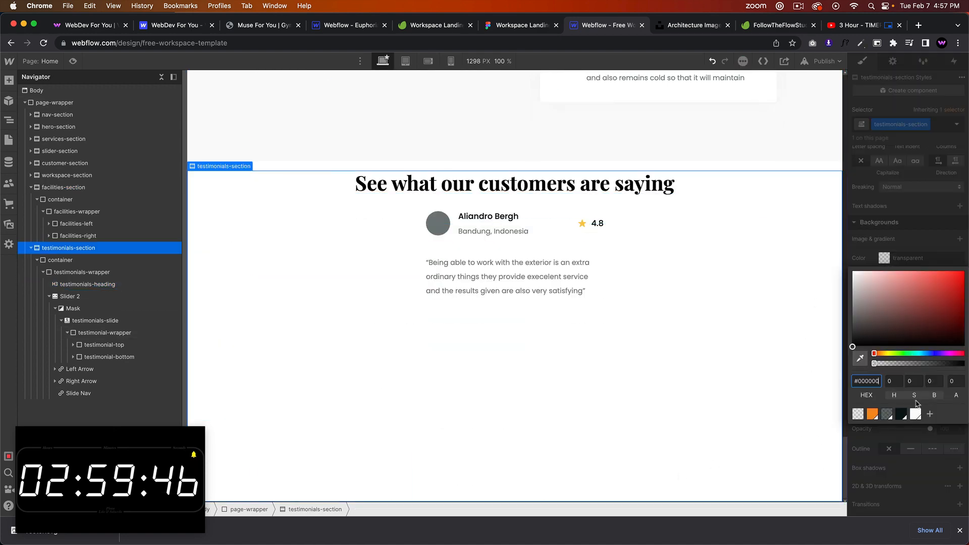
mouse_move(107, 465)
left_click(197, 435)
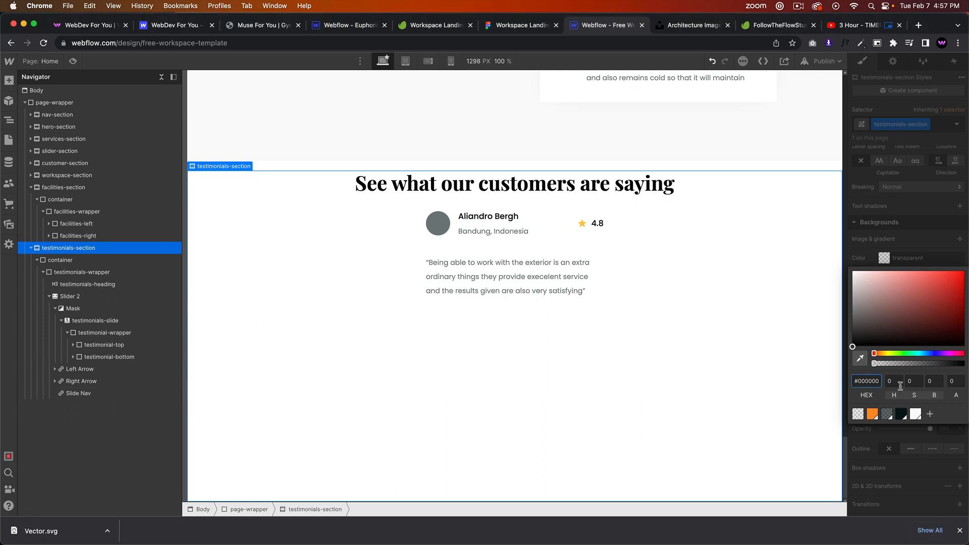
left_click(476, 320)
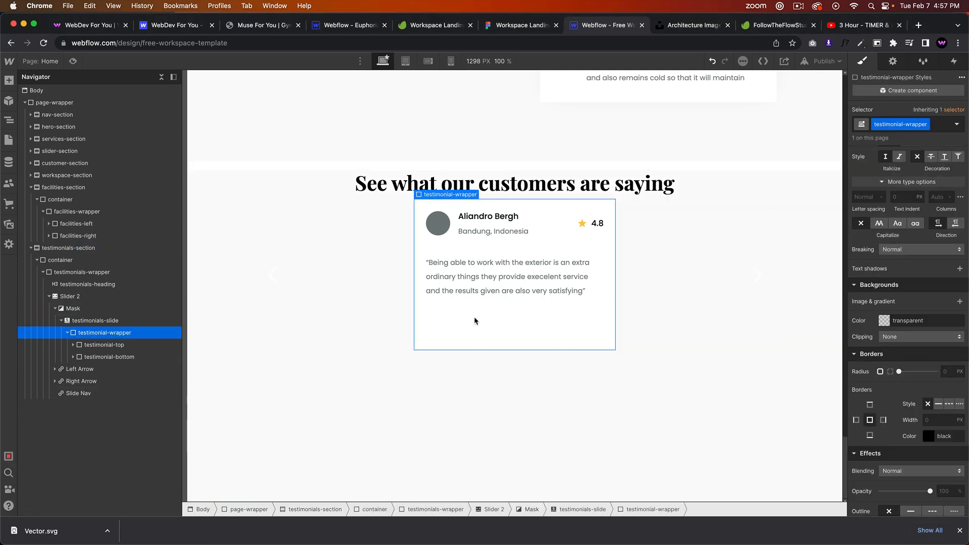
Rename the slider's class from Slider 2 to testimonial-slider.
left_click(49, 297)
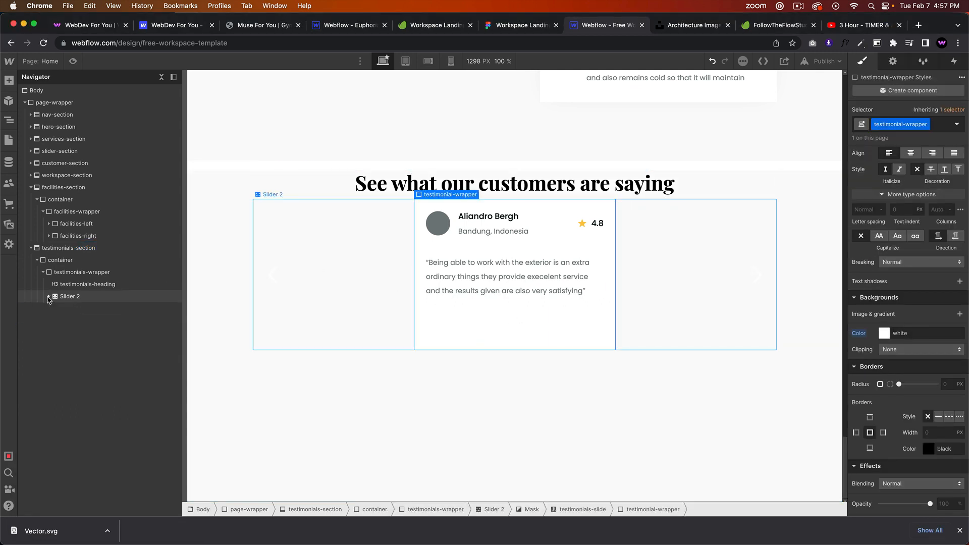
left_click(66, 298)
left_click(49, 297)
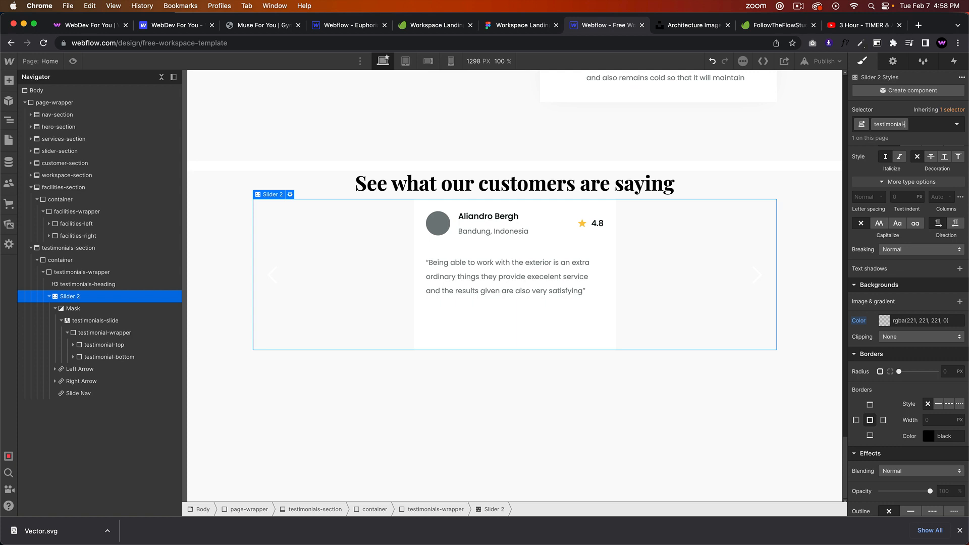
type("r")
key("Return")
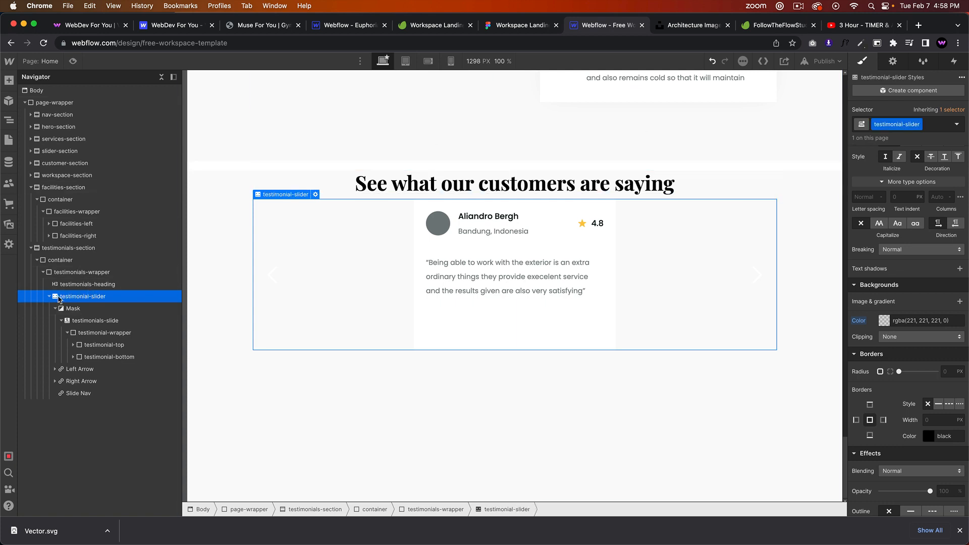
Collapse testimonials-slide and duplicate it twice inside the slider mask.
left_click(64, 322)
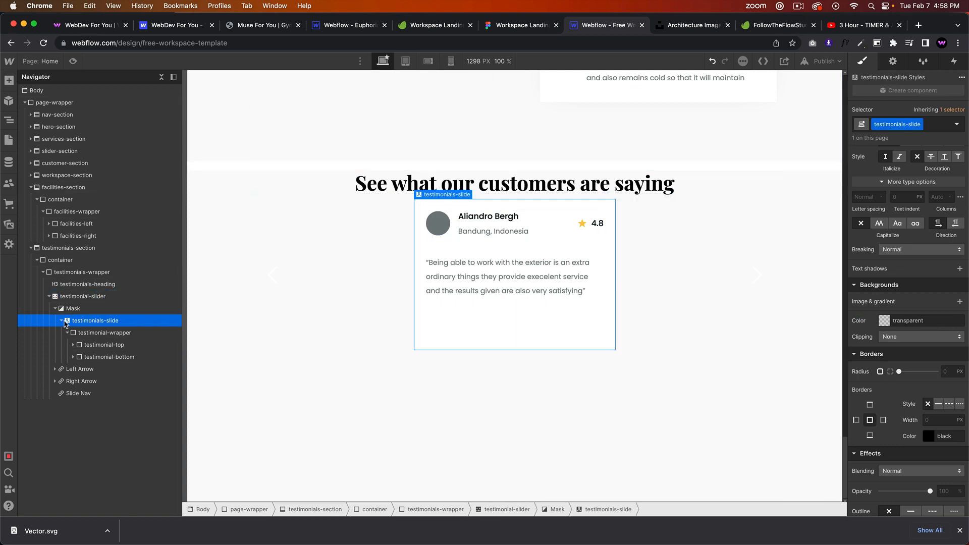
left_click(61, 321)
key("super+d")
key("super+d")
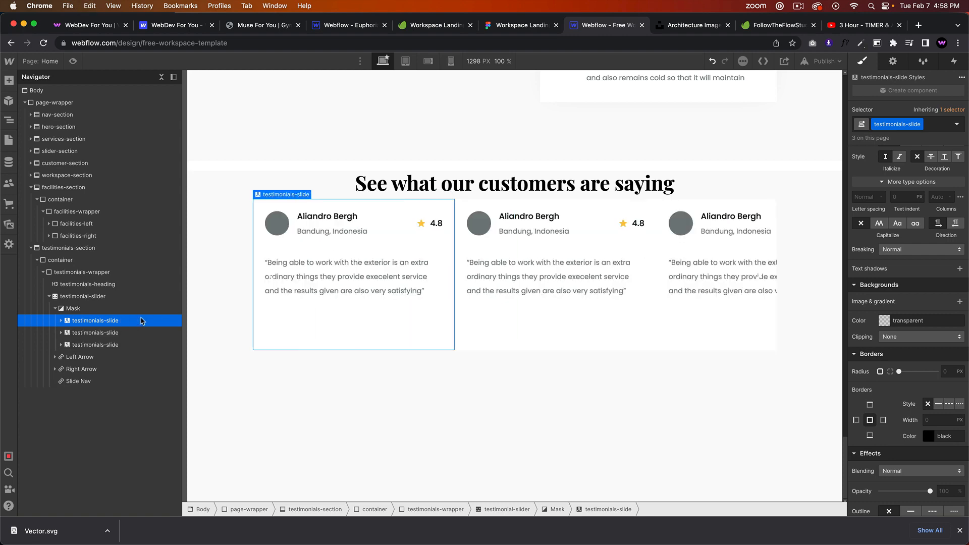
Check the gap between the testimonial cards in Figma and set the right margin of testimonials-slide to 24 px in Webflow.
left_click(541, 26)
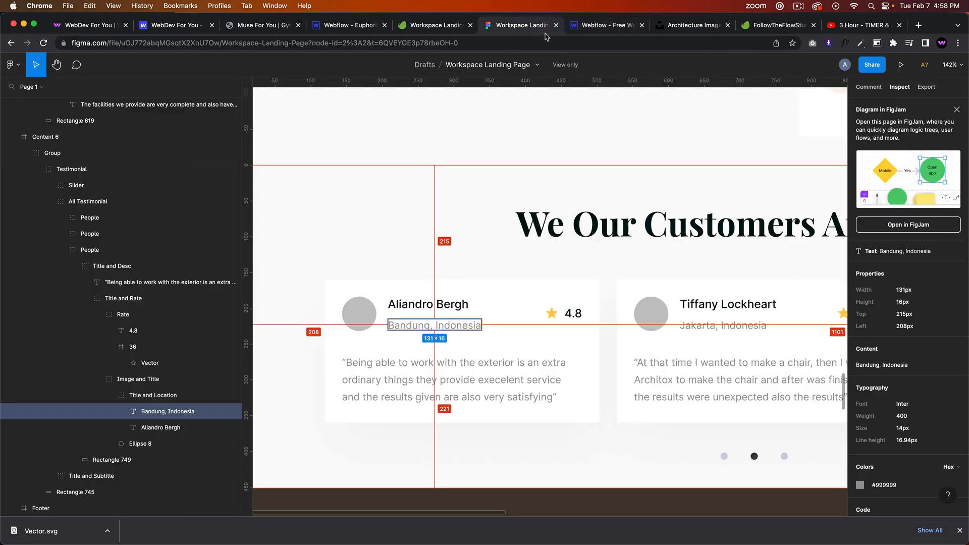
left_click(543, 346)
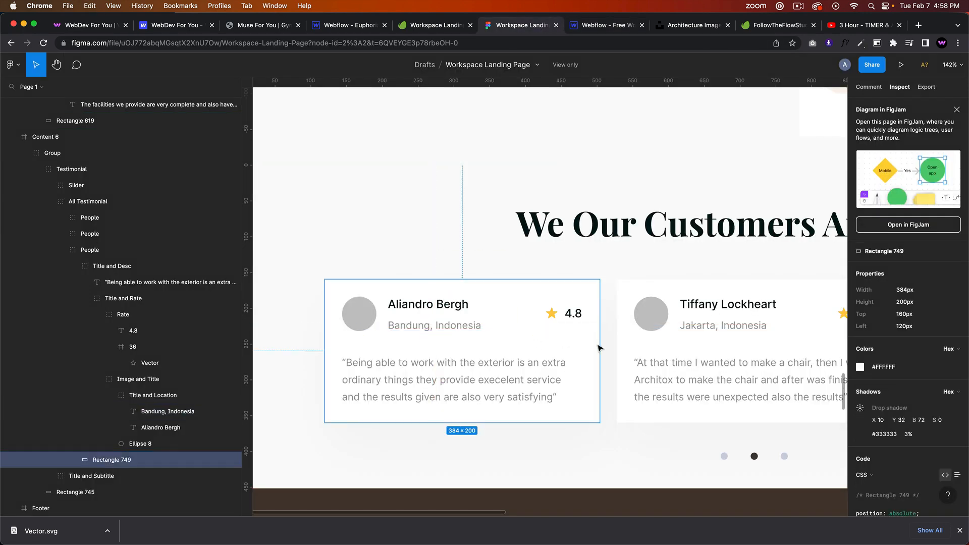
left_click(586, 25)
scroll(942, 277, "up", 10)
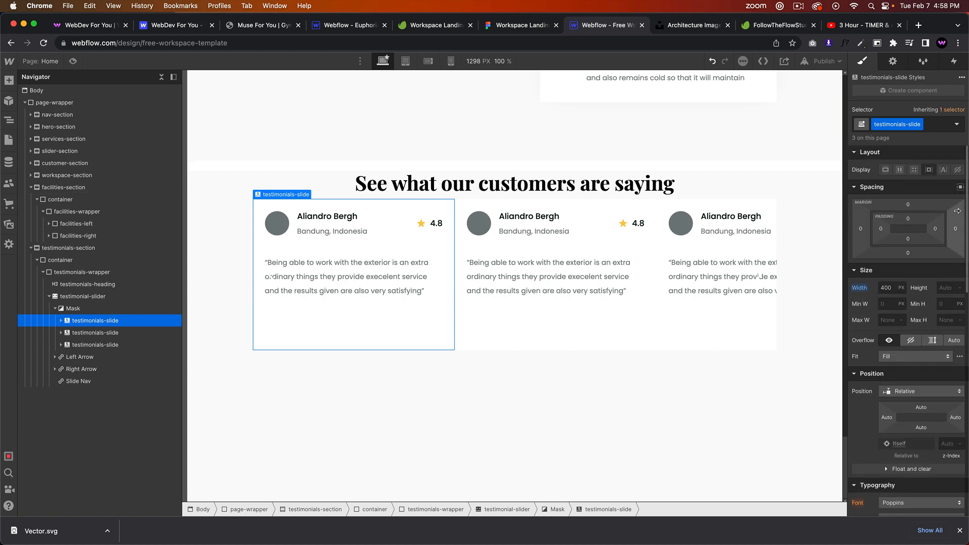
left_click(956, 227)
key("Return")
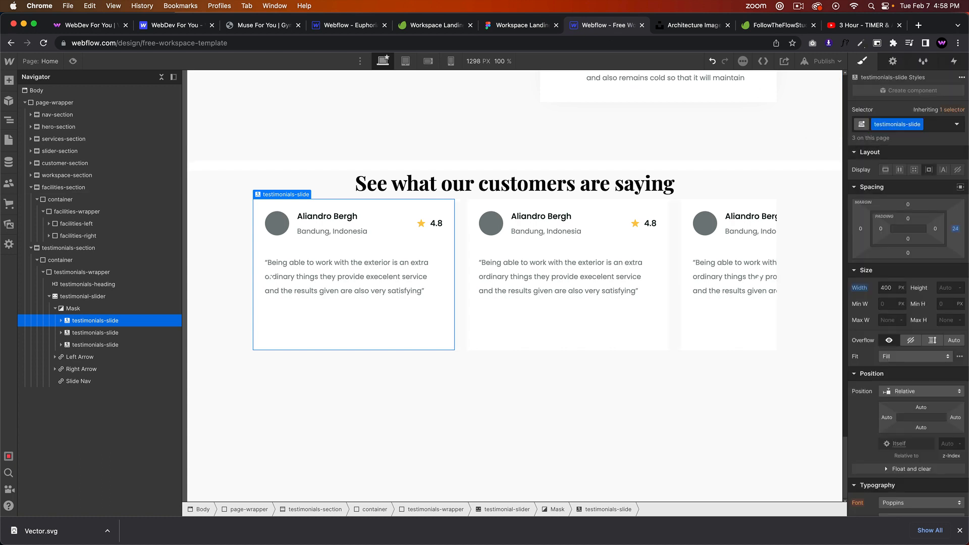
Duplicate testimonials-slide twice more inside the mask and test the slider's forward and back navigation in preview.
left_click(73, 61)
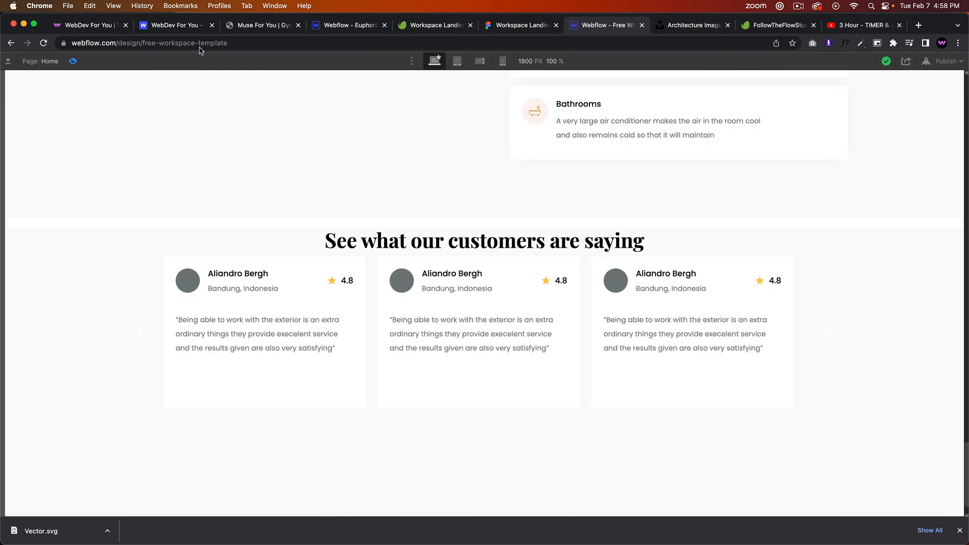
left_click(74, 62)
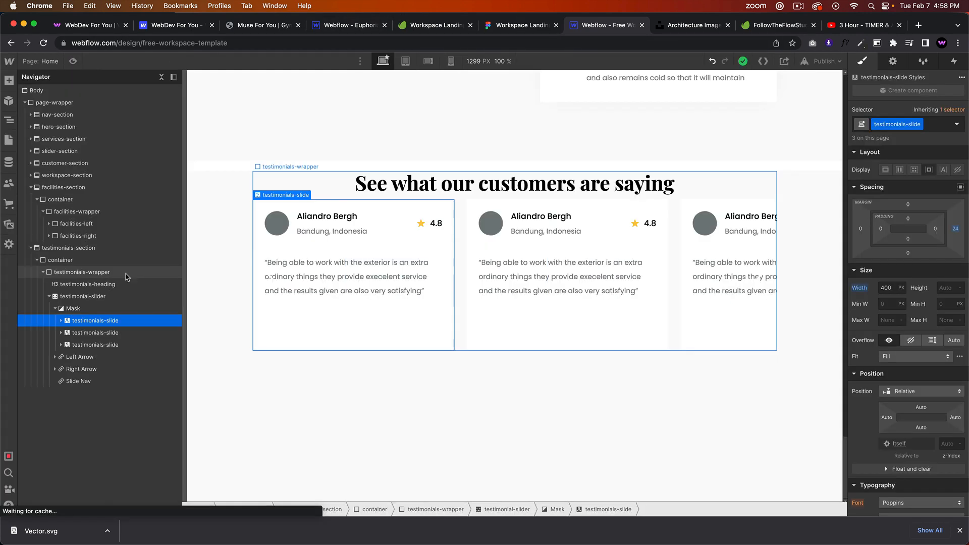
left_click(110, 348)
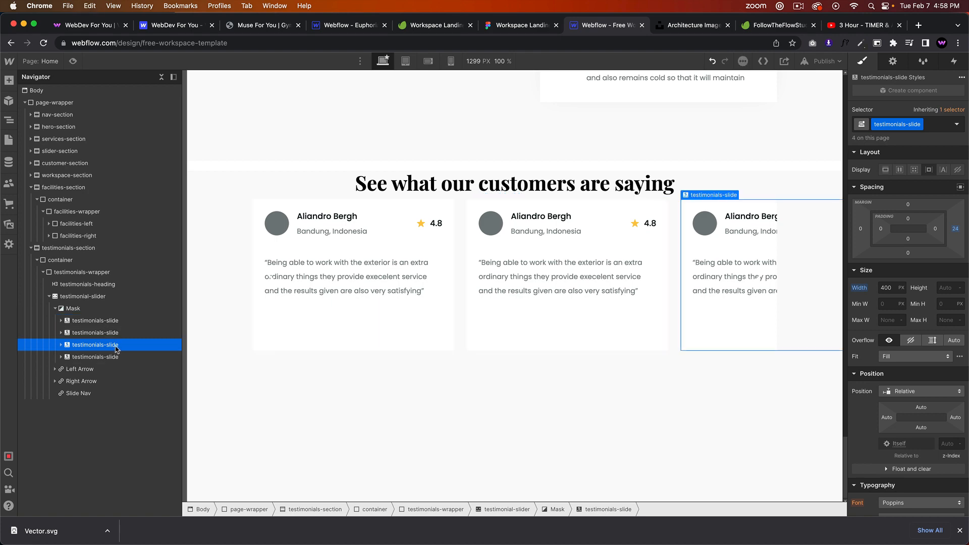
left_click(74, 61)
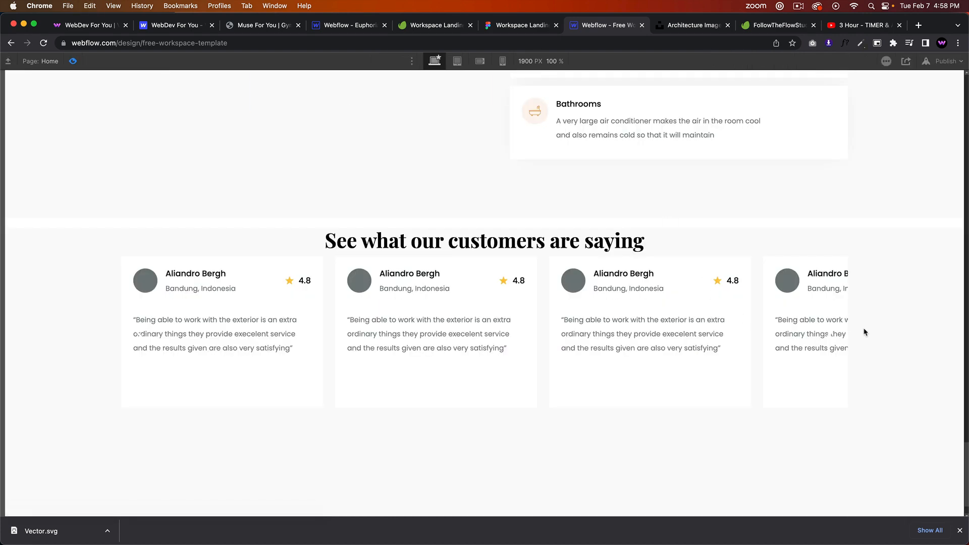
left_click(840, 336)
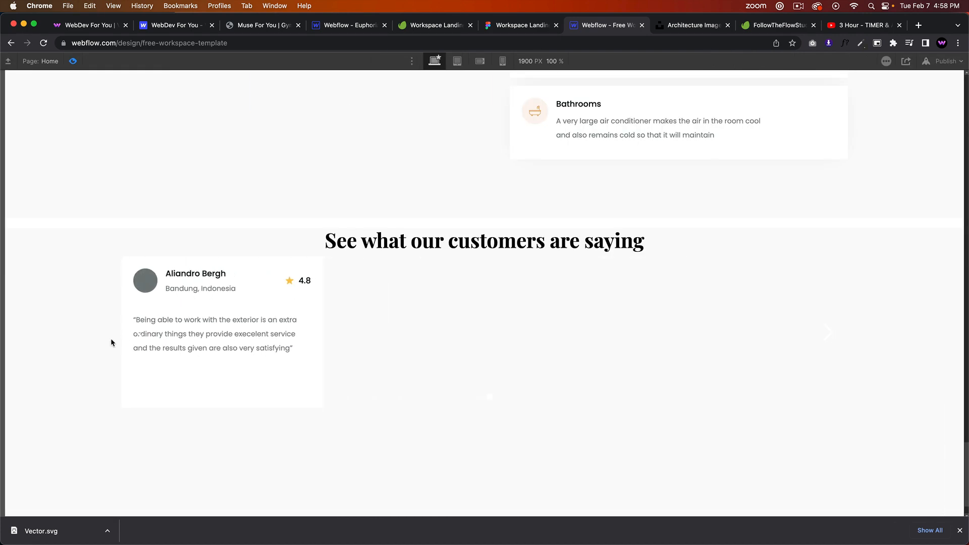
left_click(130, 331)
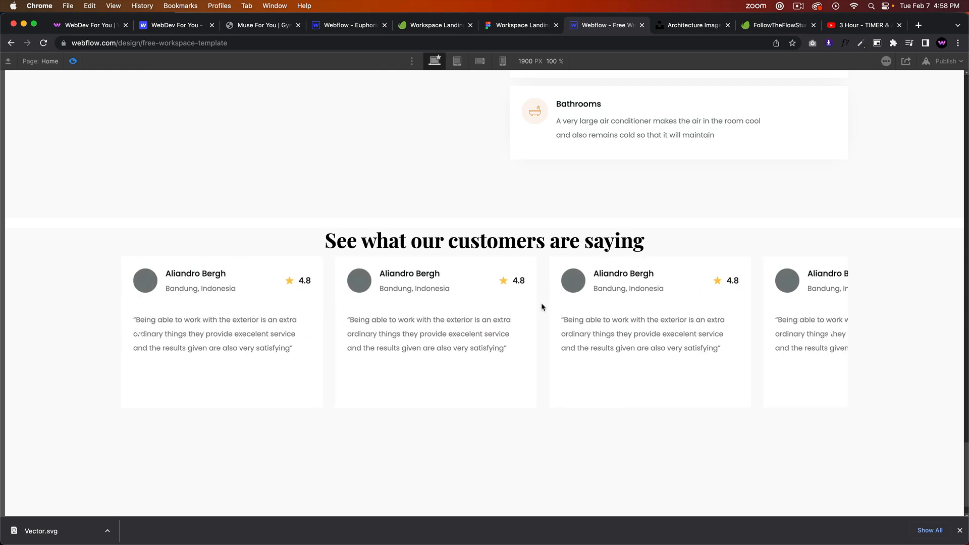
left_click(73, 62)
Measure the heading-to-card gap in Figma and set the bottom margin of testimonials-heading to 40 px in Webflow.
left_click(566, 186)
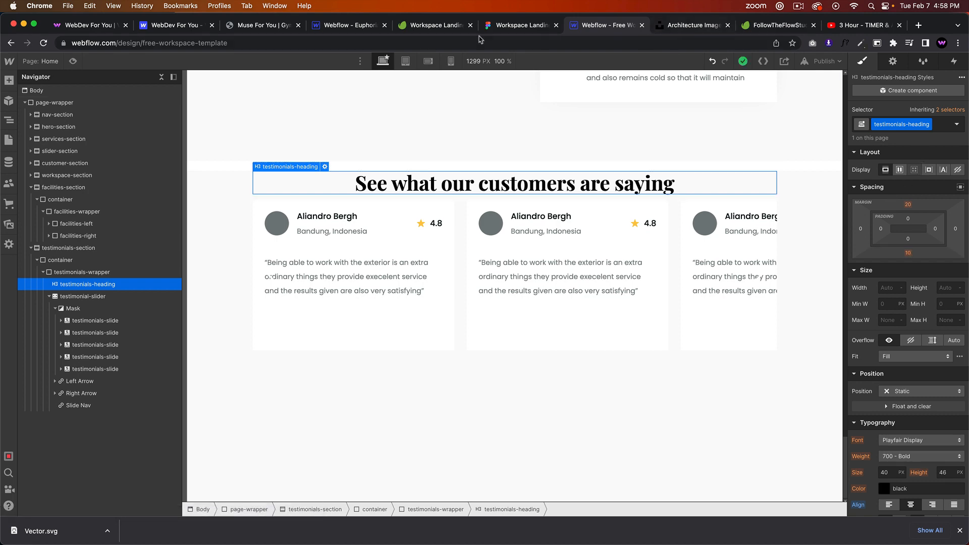
left_click(494, 28)
left_click(541, 199)
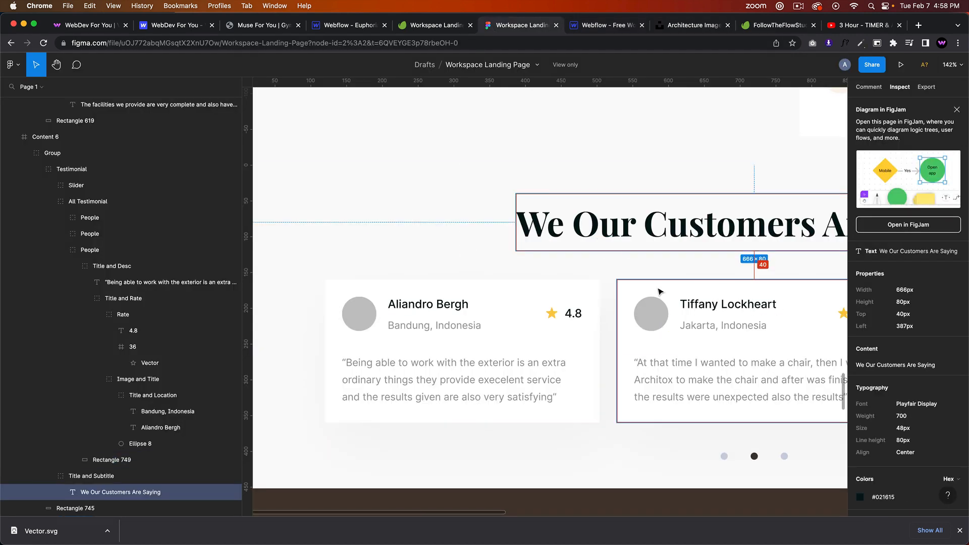
left_click(603, 25)
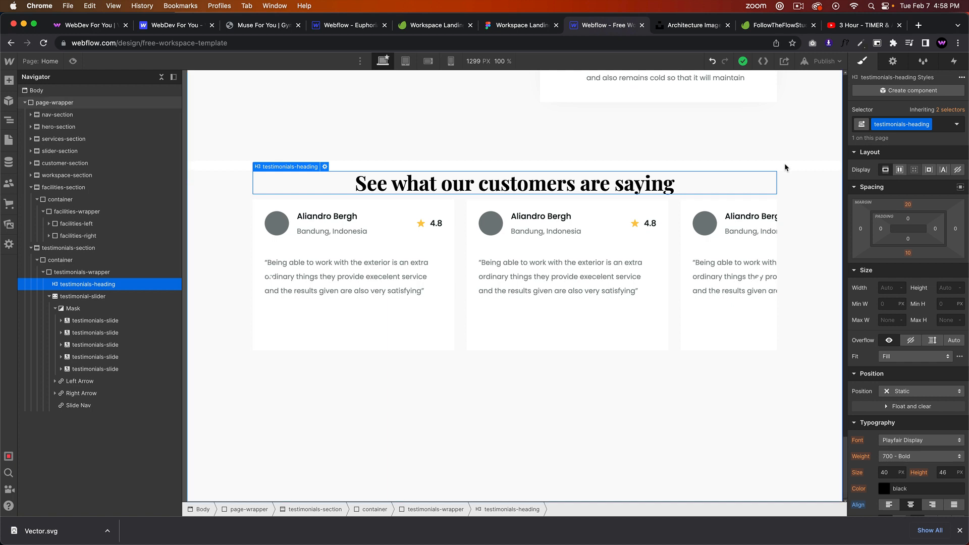
left_click(909, 253)
type("40")
key("Return")
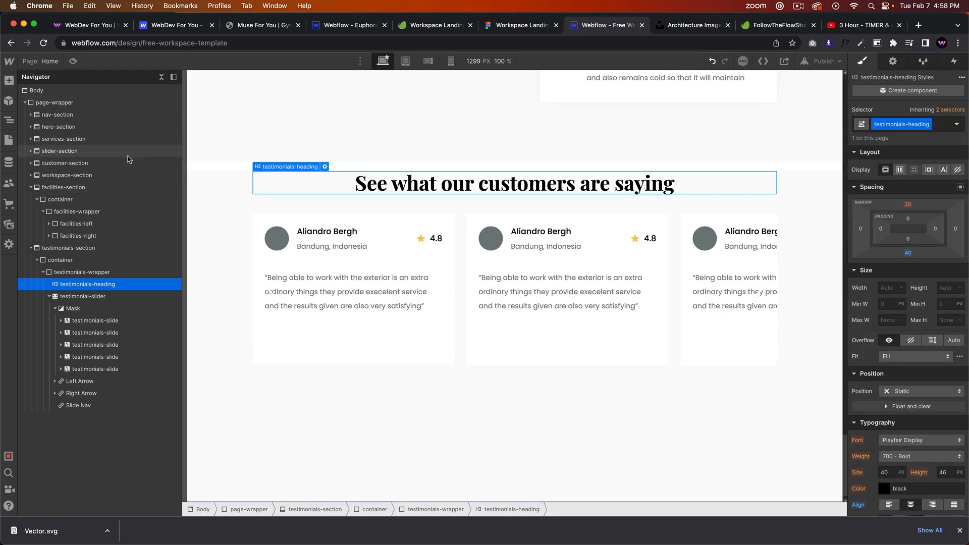
Try the saved White swatch as the background color on the Body element's own class and review the page.
left_click(76, 103)
left_click(49, 91)
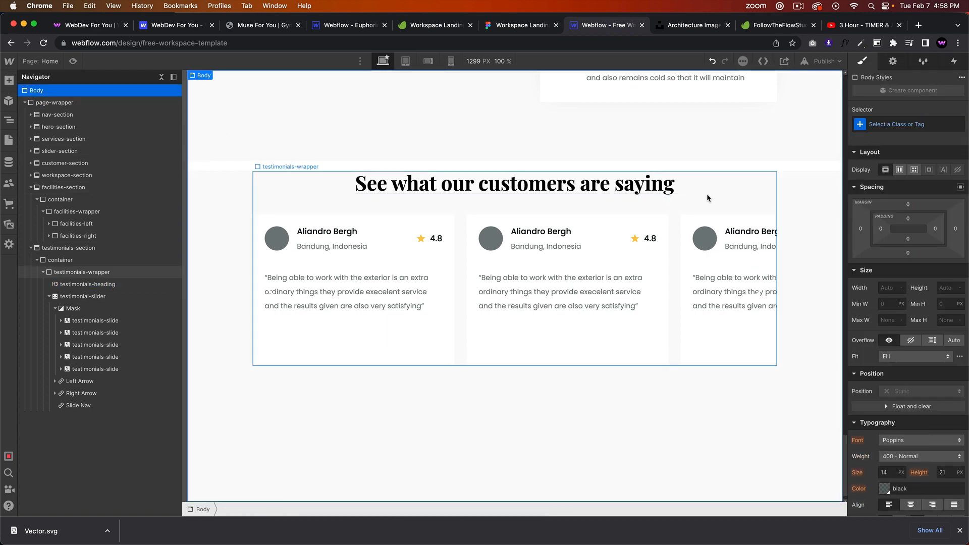
scroll(943, 353, "down", 10)
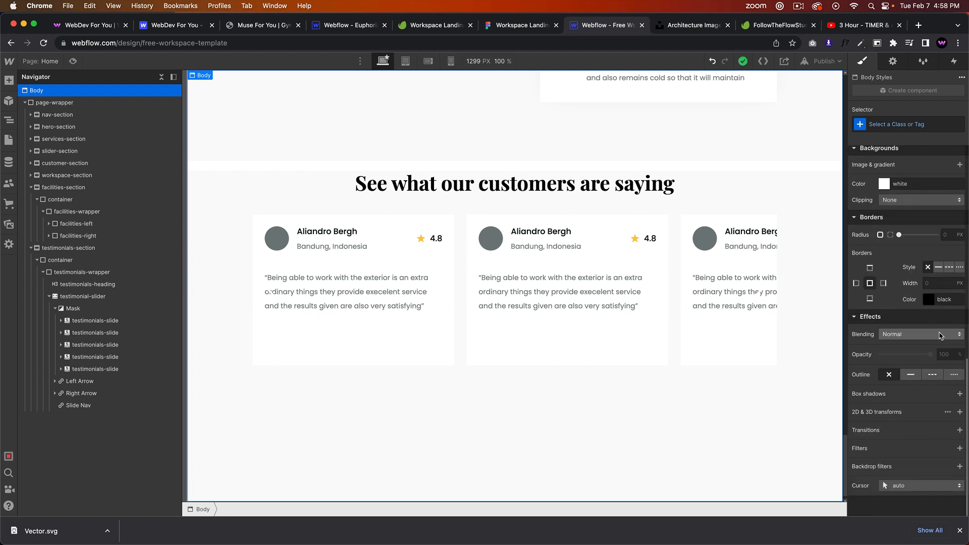
left_click(891, 186)
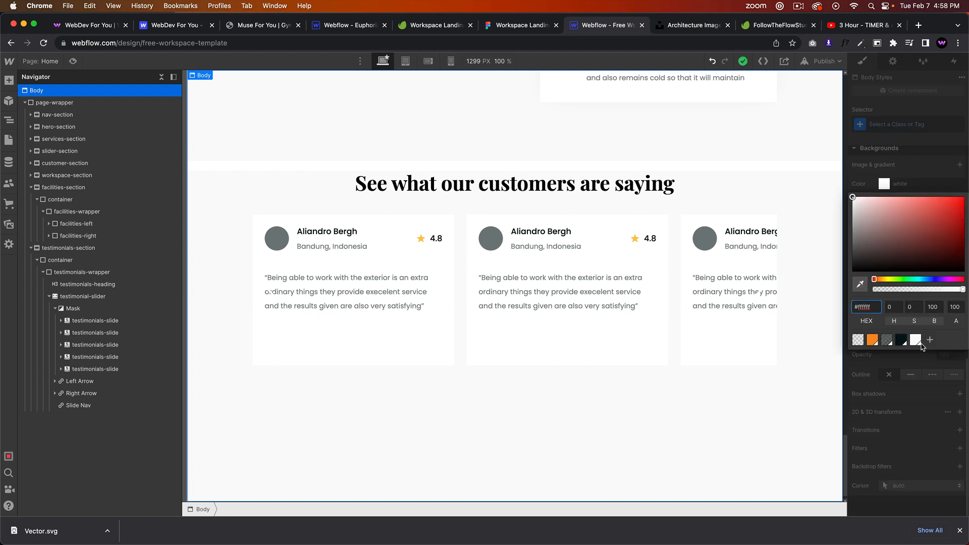
left_click(917, 342)
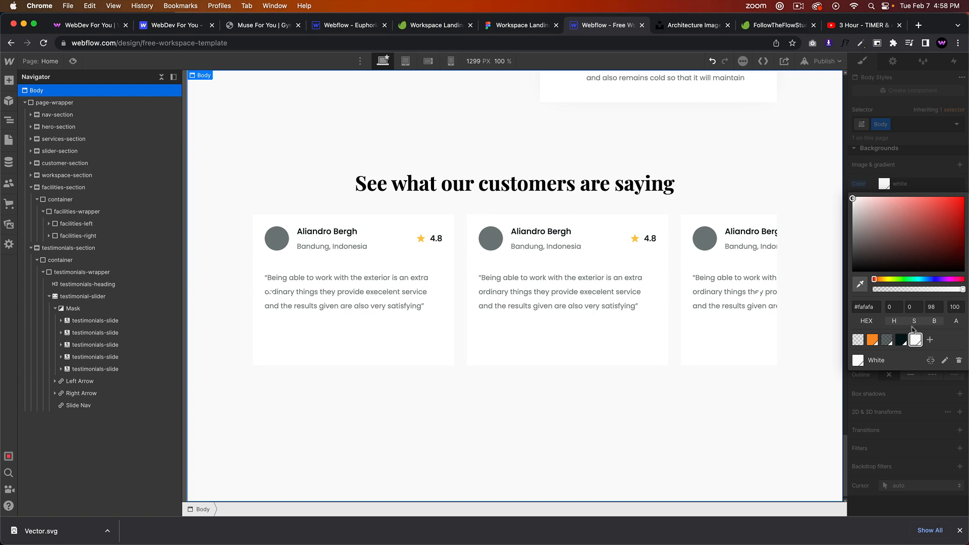
left_click(718, 190)
scroll(785, 242, "up", 6)
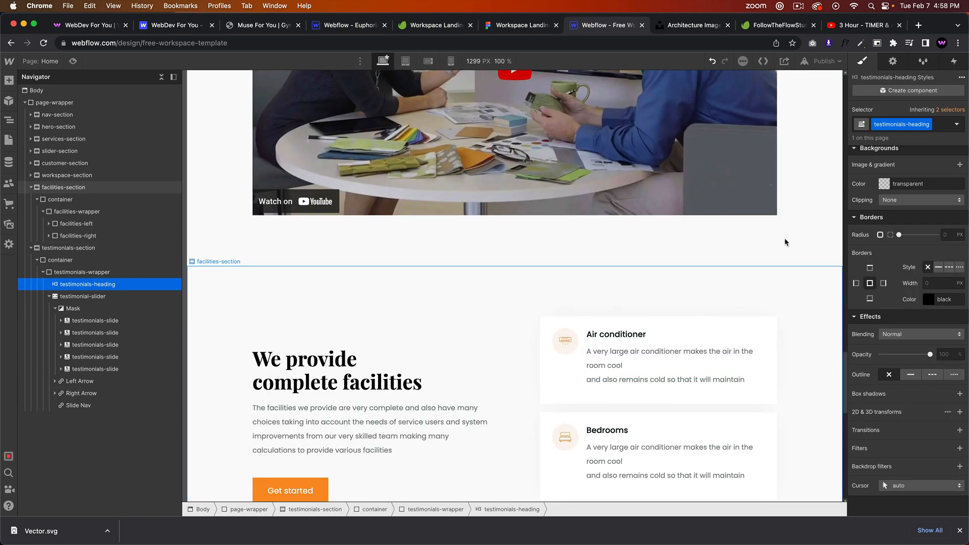
scroll(785, 242, "up", 5)
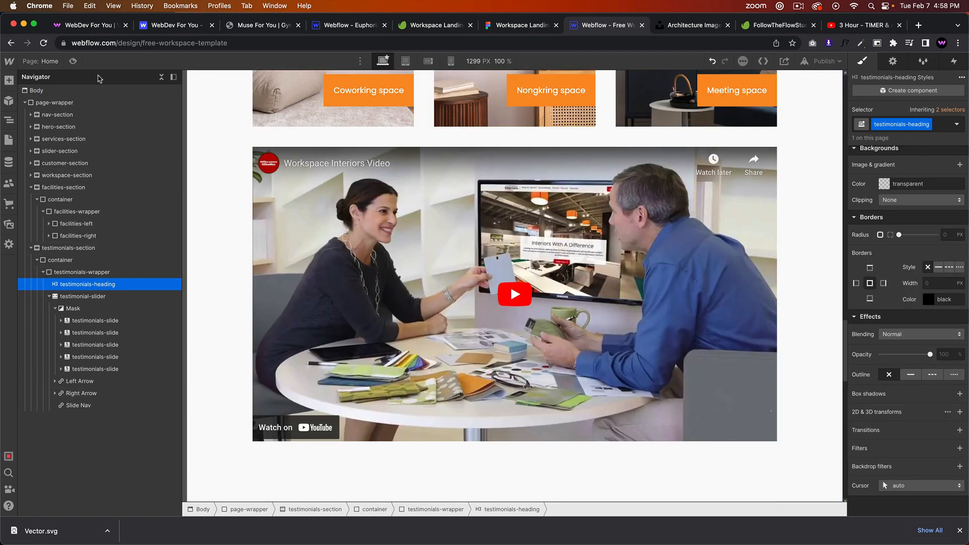
Select the Body (All Pages) tag and apply the saved White swatch as its background color.
left_click(95, 90)
left_click(887, 125)
left_click(886, 163)
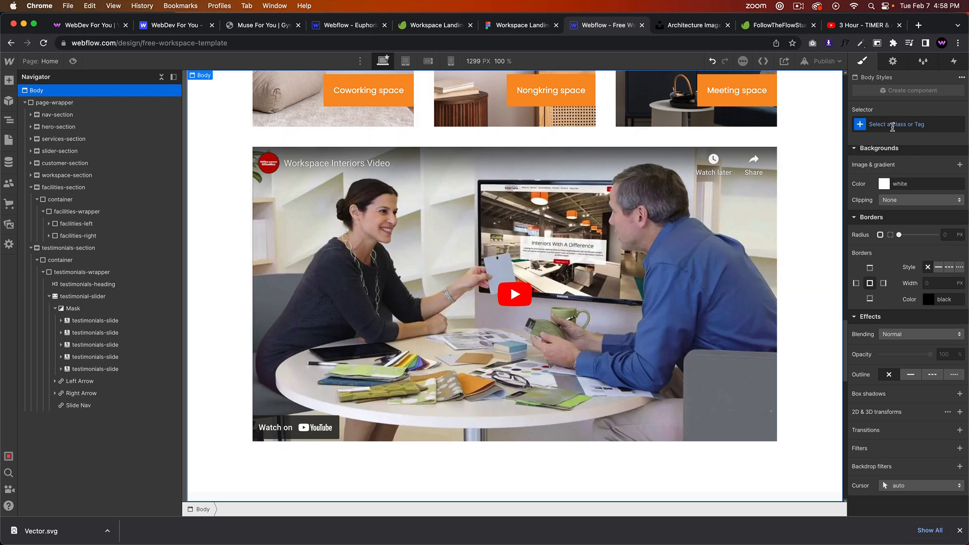
left_click(891, 125)
left_click(892, 183)
scroll(925, 357, "up", 3)
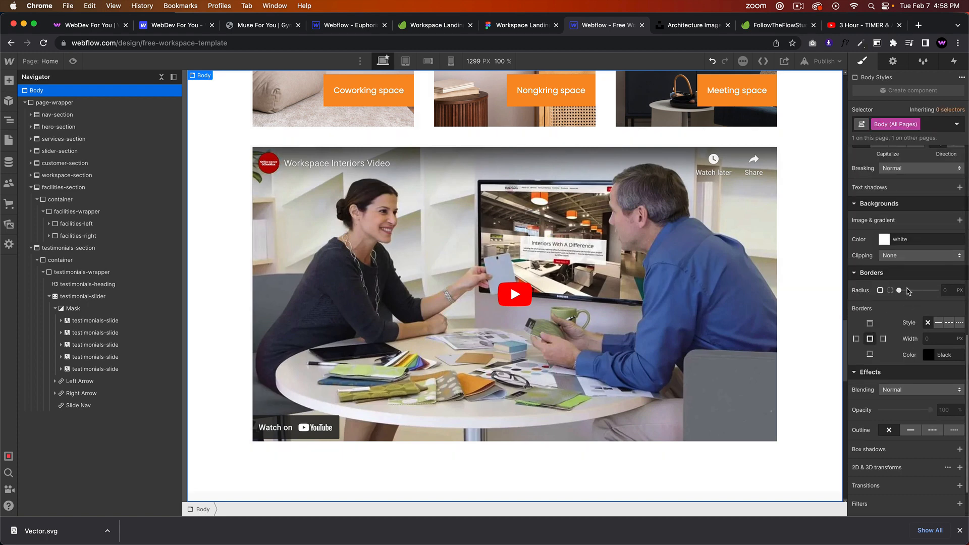
left_click(888, 282)
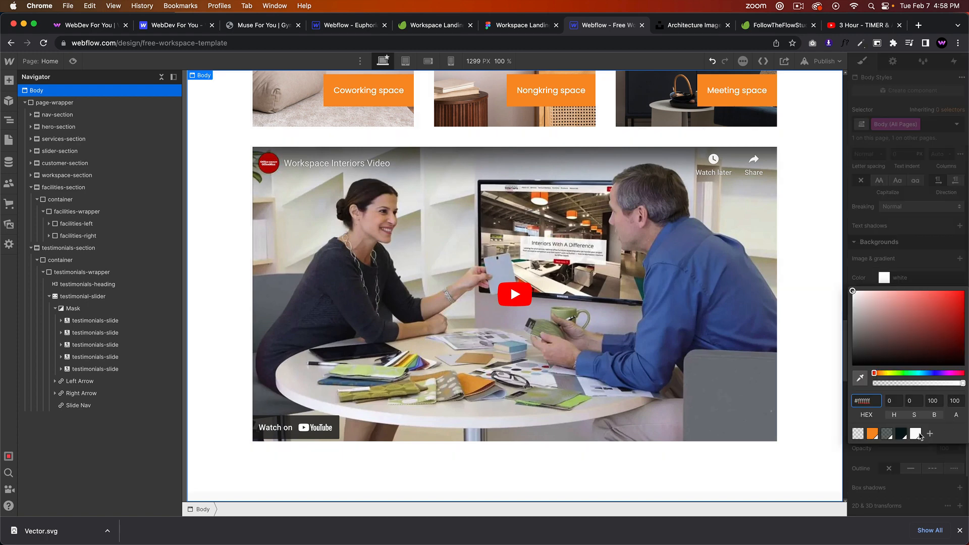
left_click(802, 389)
Try a height of 100% on testimonial-slider and undo it.
scroll(796, 329, "down", 10)
left_click(565, 377)
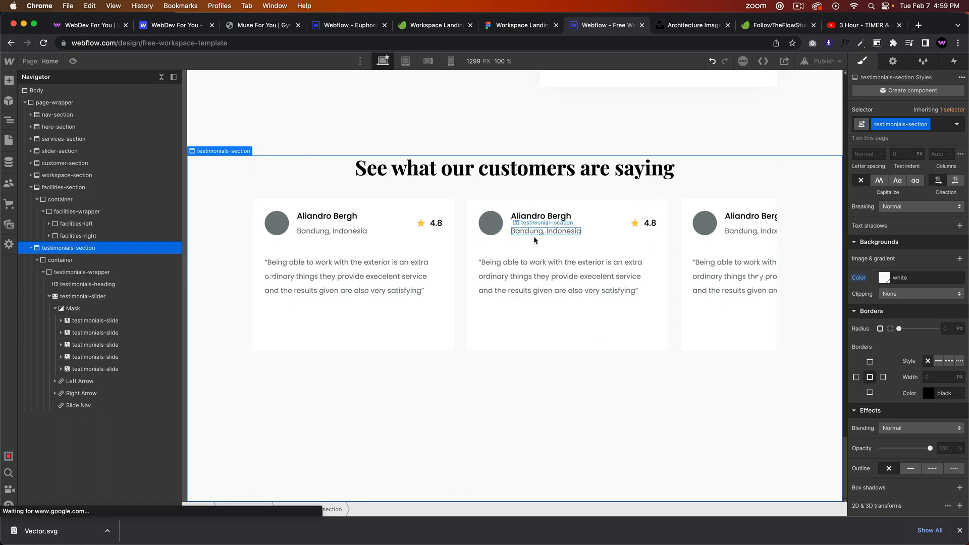
left_click(460, 302)
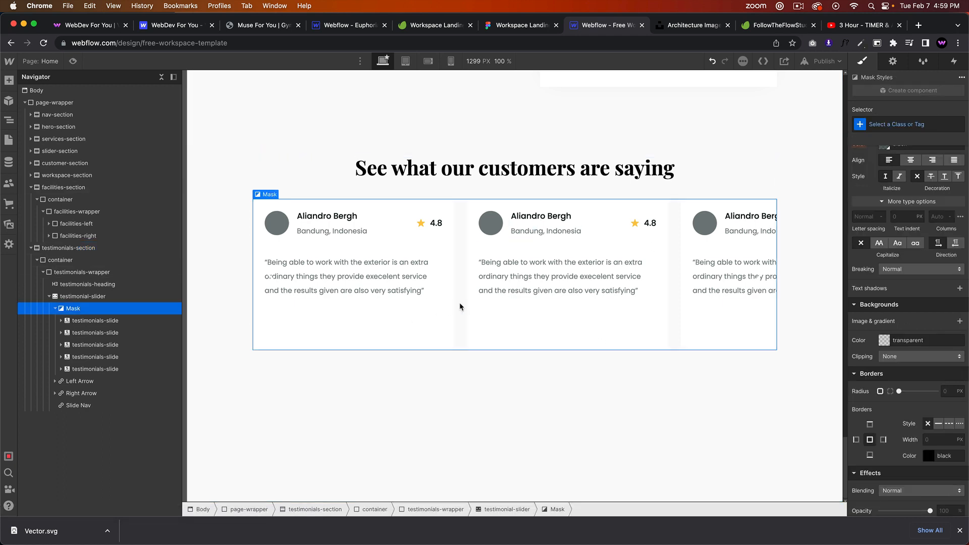
left_click(117, 298)
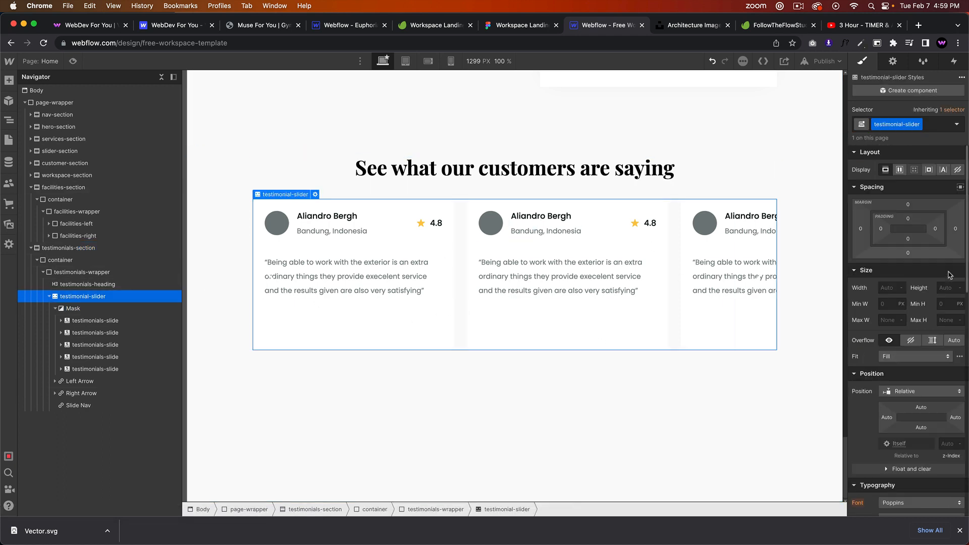
type("100%")
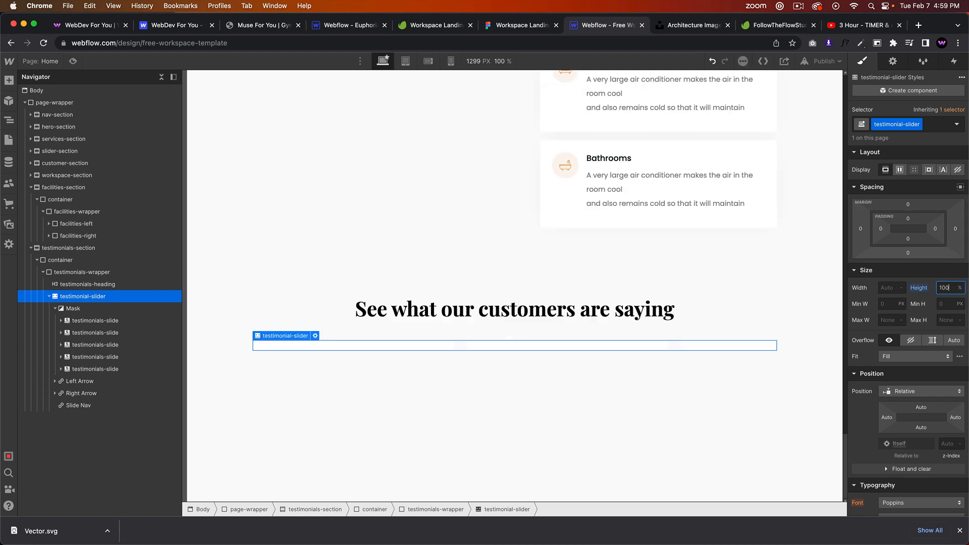
key("super+z")
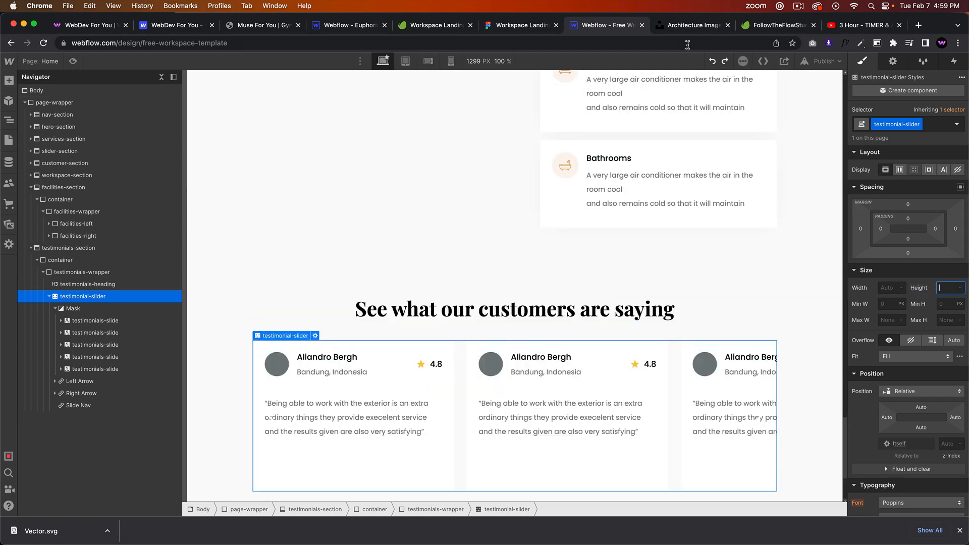
Set the height of testimonial-slider to 400 px.
left_click(511, 29)
left_click(655, 26)
left_click(608, 26)
key("Return")
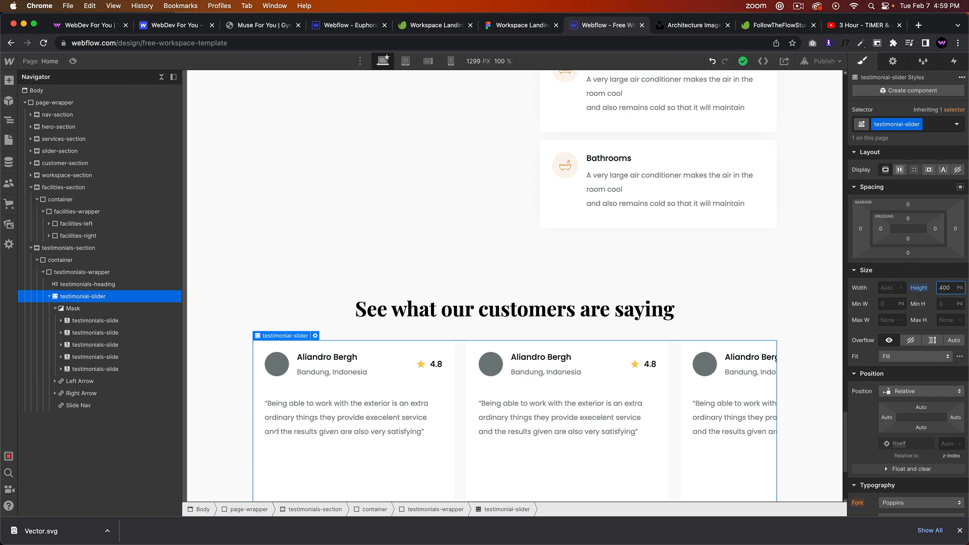
scroll(596, 263, "down", 4)
Check the testimonial card's height in Figma and set the height of testimonial-slider to 200 px in Webflow.
left_click(502, 30)
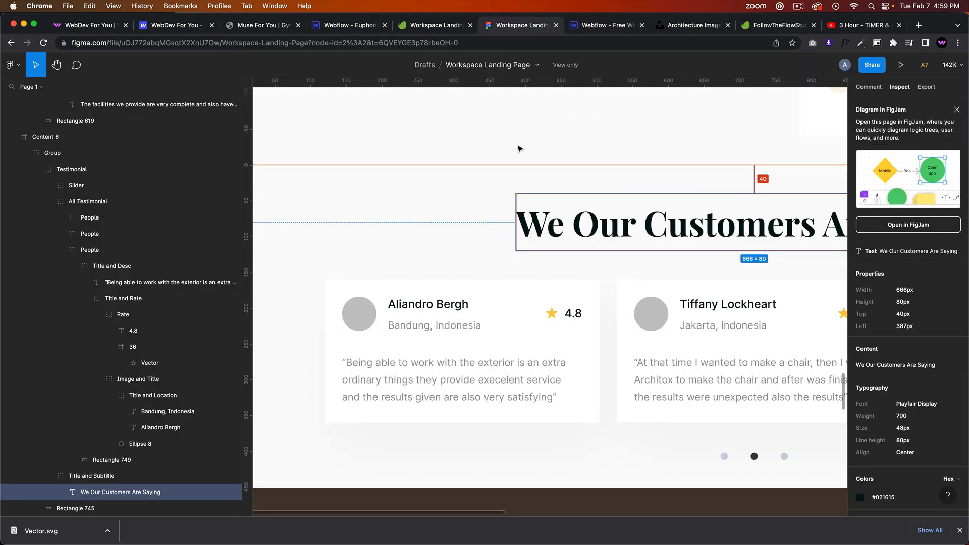
left_click(499, 293)
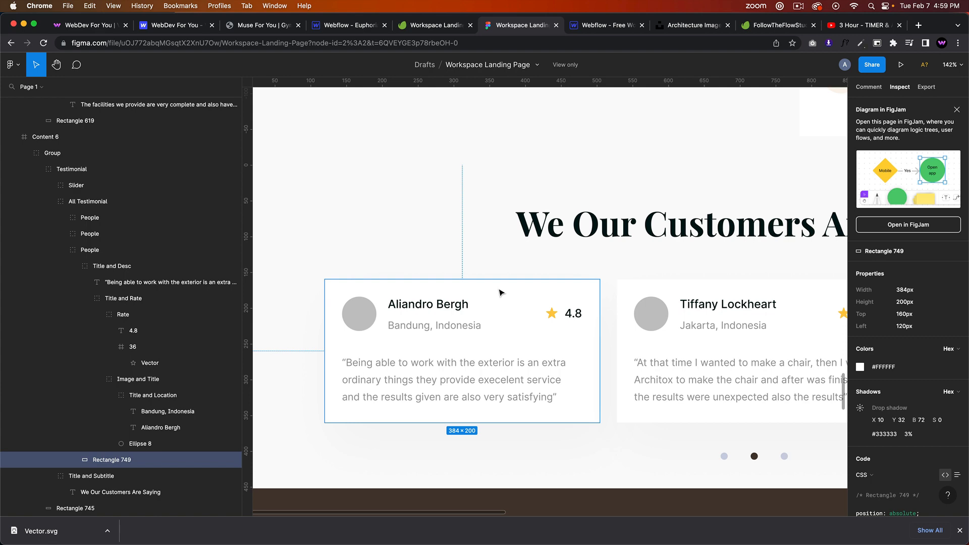
left_click(606, 26)
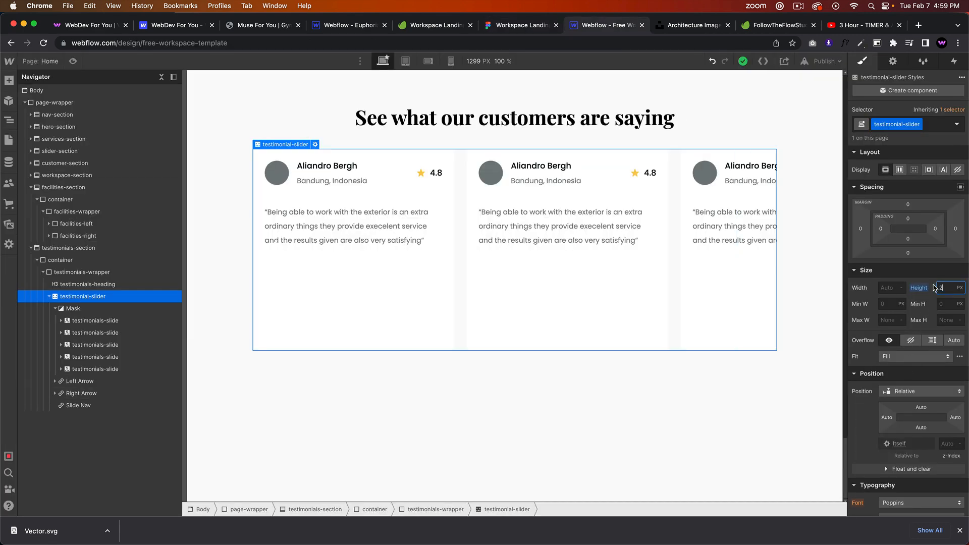
key("Return")
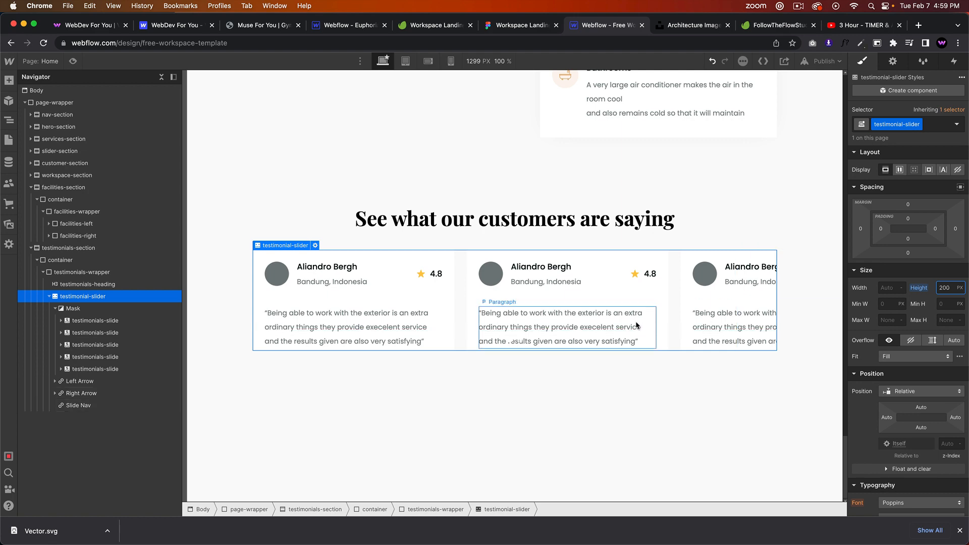
scroll(555, 338, "up", 1)
scroll(511, 347, "down", 1)
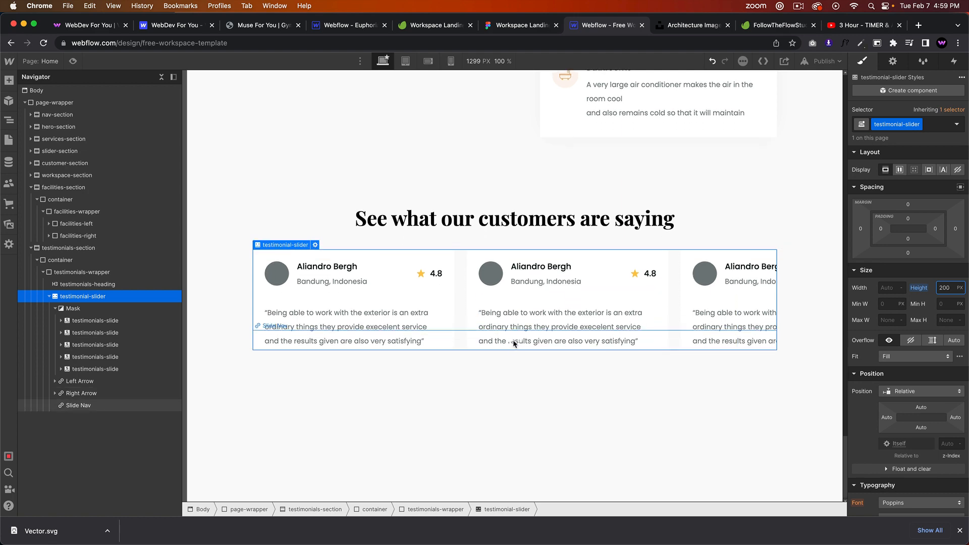
Compare the testimonial card with the Figma design, and reset the height of testimonial-slider in Webflow.
left_click(516, 26)
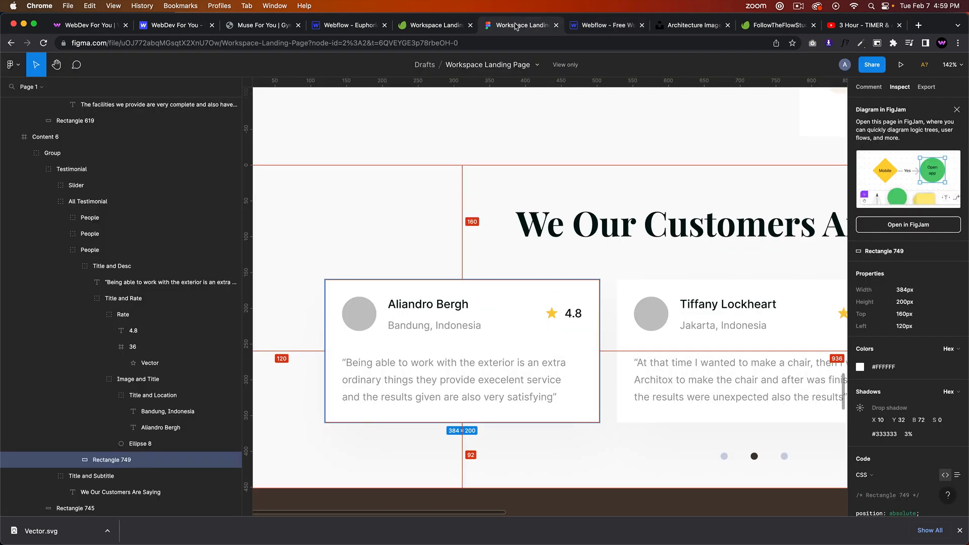
left_click(593, 28)
left_click(926, 291)
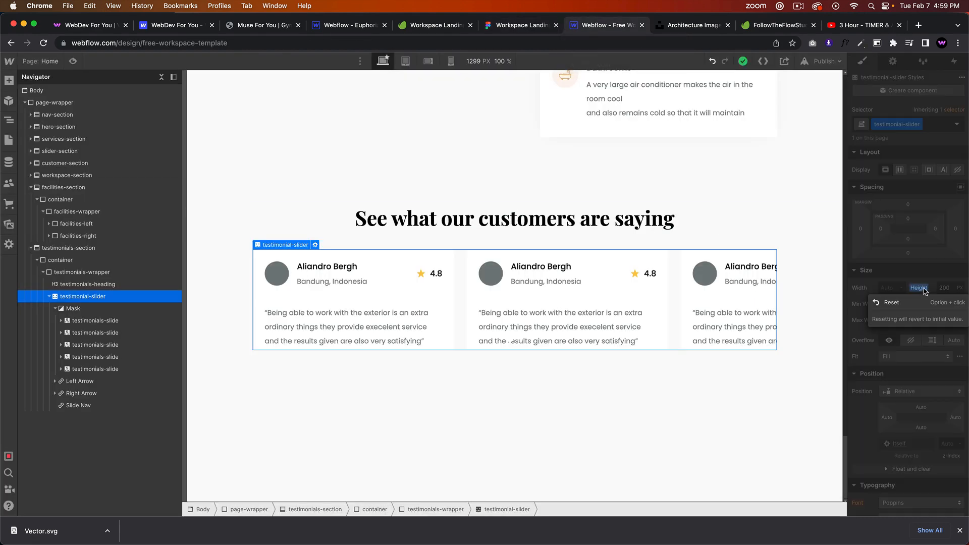
left_click(894, 302)
left_click(329, 237)
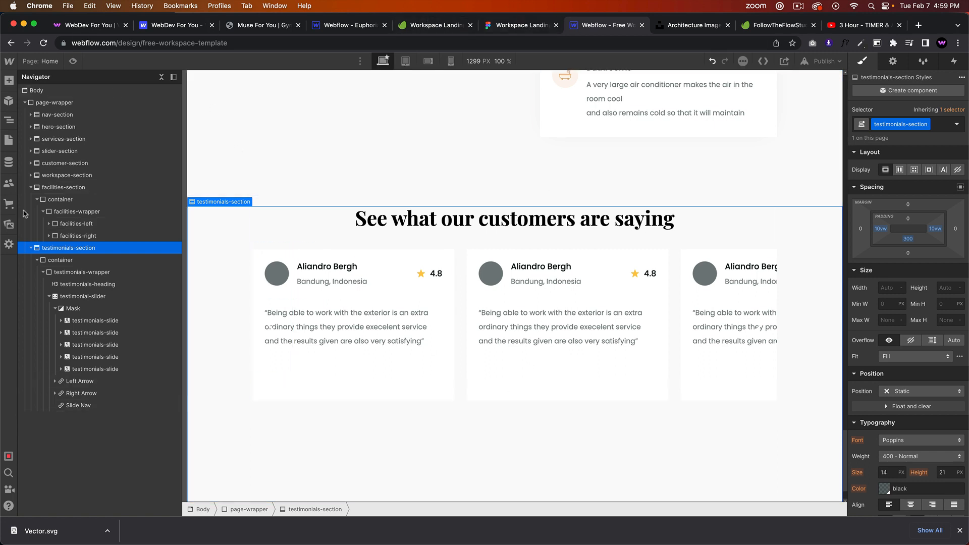
Review the testimonial-slider settings, and set the bottom margin of its Slide Nav to -59 px.
left_click(83, 296)
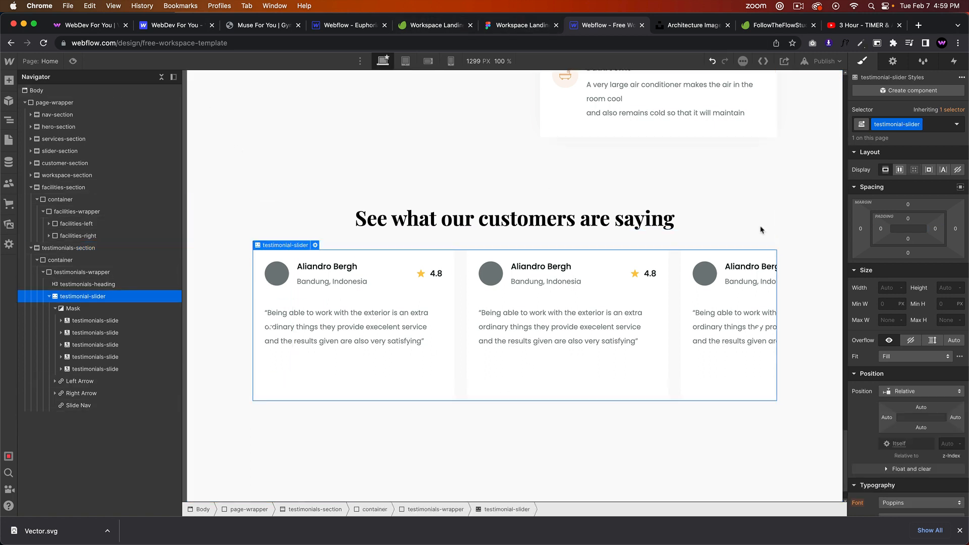
left_click(900, 60)
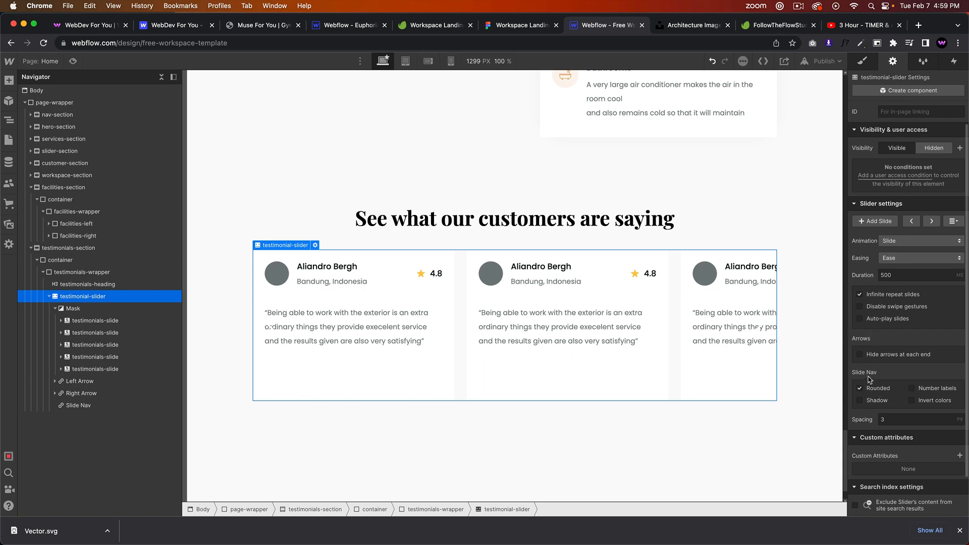
left_click(615, 411)
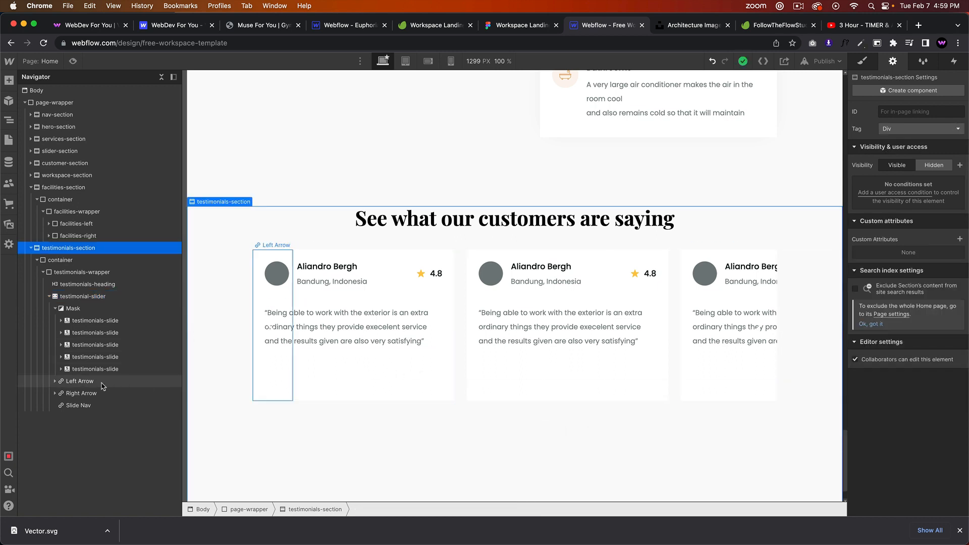
left_click(78, 405)
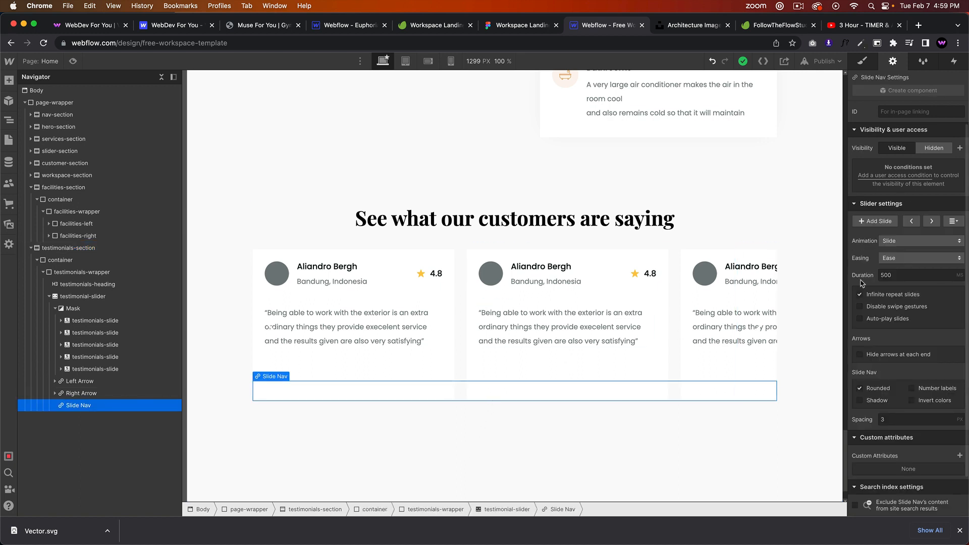
key("s")
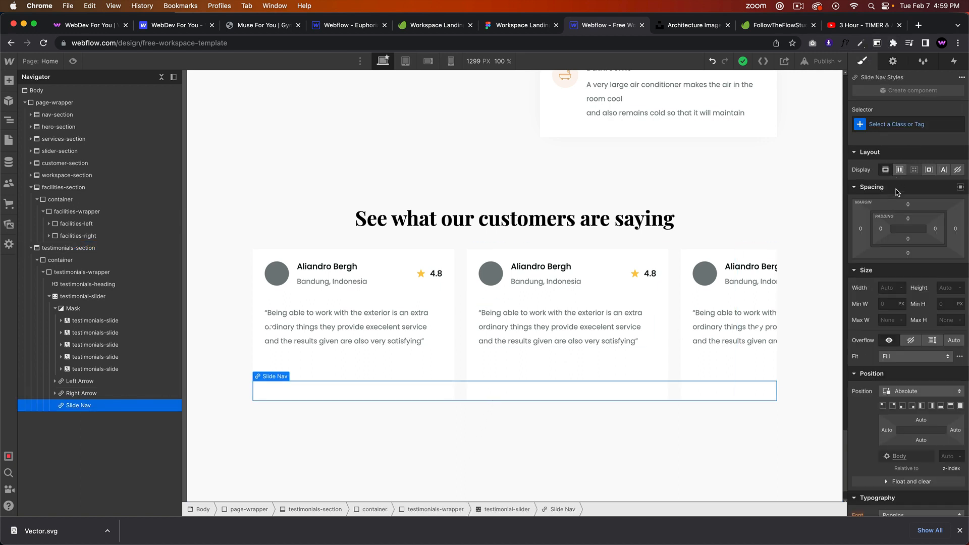
left_click_drag(908, 204, 907, 176)
mouse_move(907, 227)
left_mouse_down()
mouse_move(909, 271)
mouse_move(903, 224)
left_mouse_up()
key("super+z")
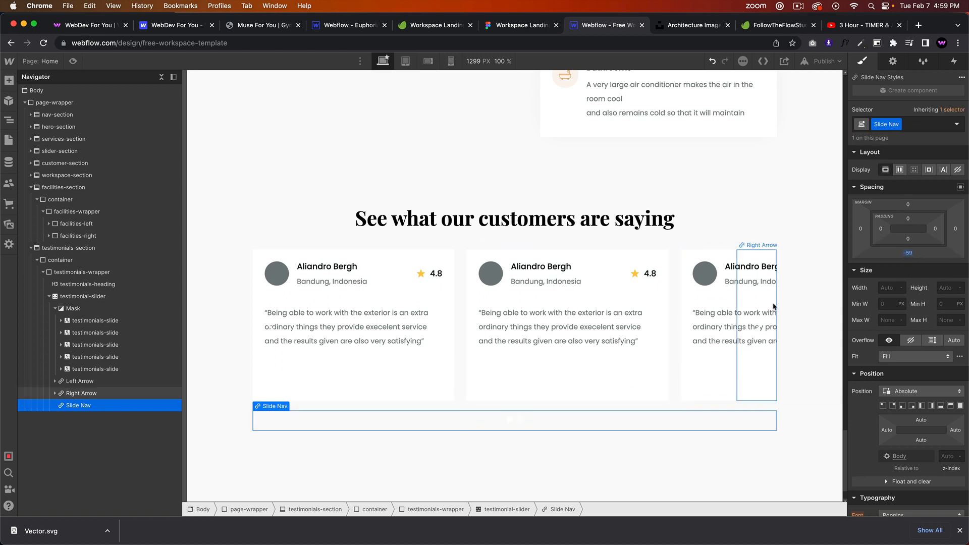
Enable Invert colors for the slide nav and test its dots in the page preview.
left_click(892, 62)
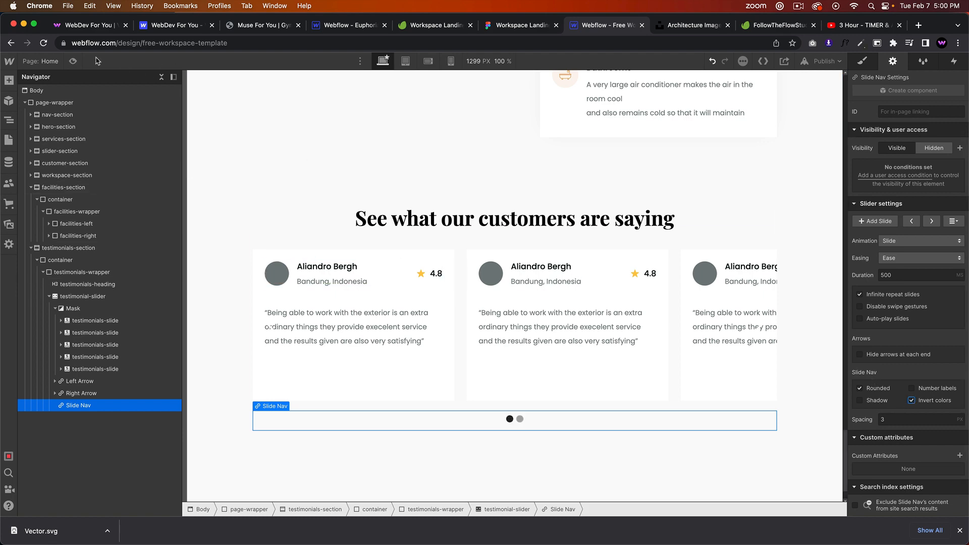
left_click(73, 61)
left_click(73, 61)
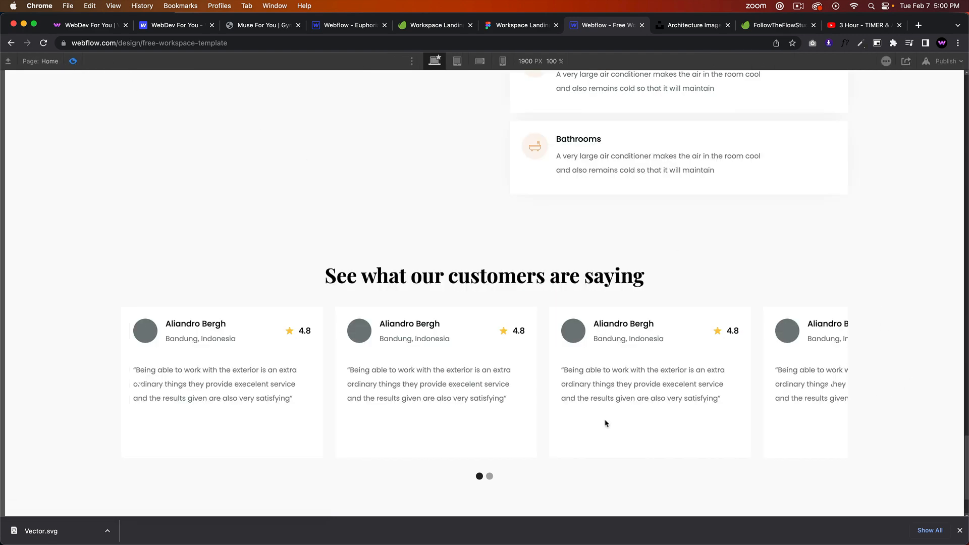
left_click(490, 477)
left_click(480, 477)
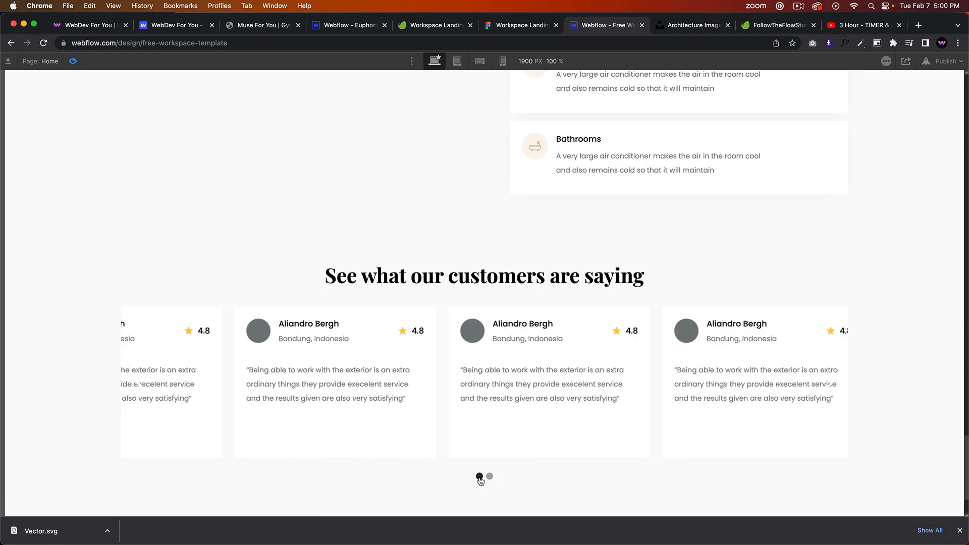
left_click(72, 60)
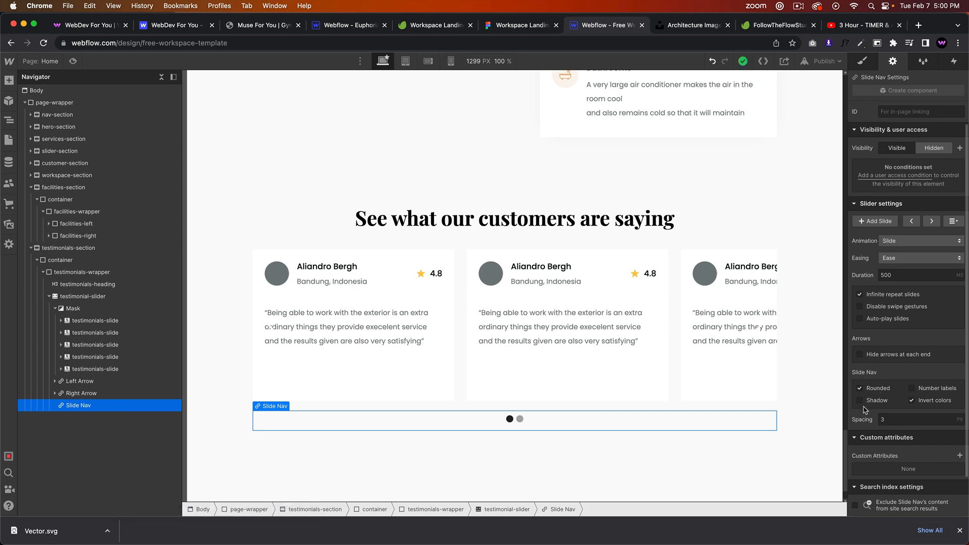
Hide the slider's Left Arrow and Right Arrow with display none, as in the Figma design, and check the result in preview.
left_click(141, 382)
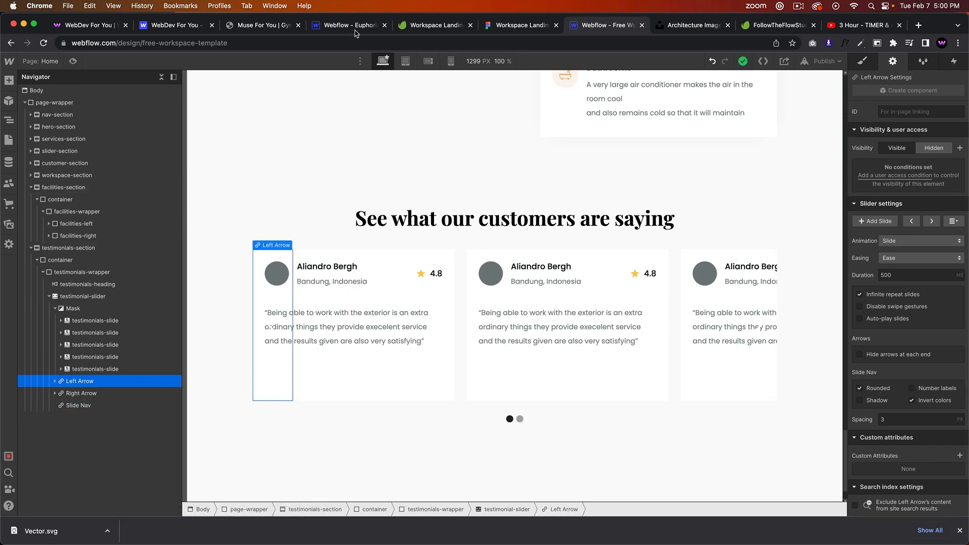
left_click(507, 31)
scroll(579, 267, "down", 6)
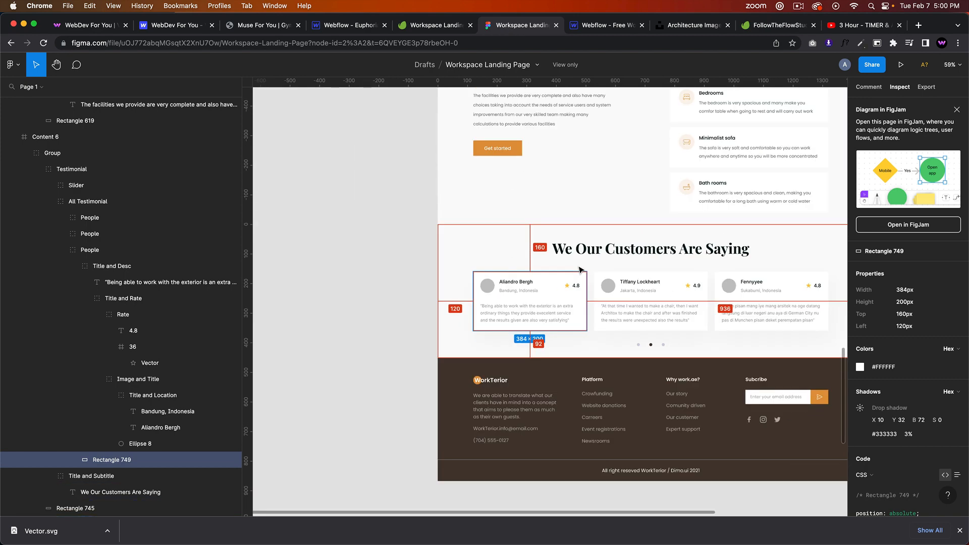
left_click(603, 25)
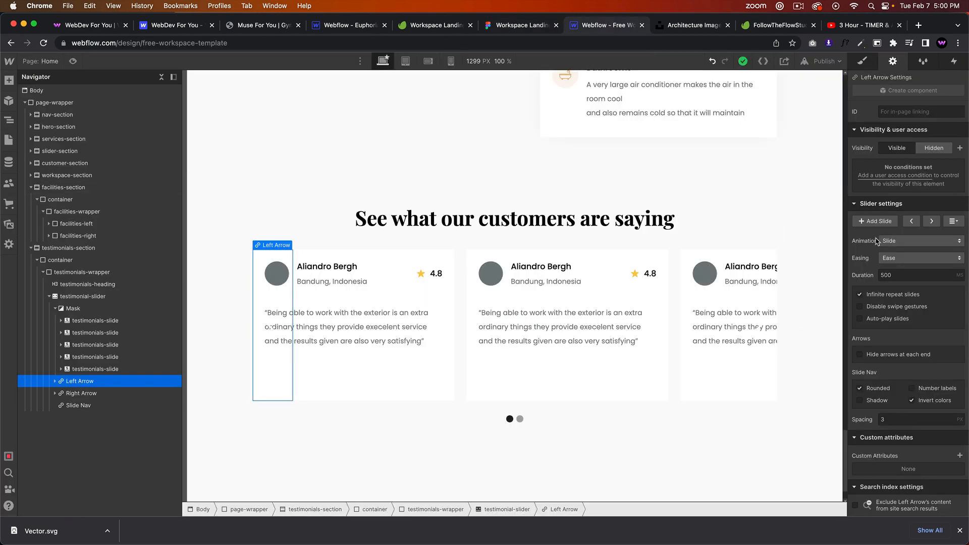
left_click(862, 61)
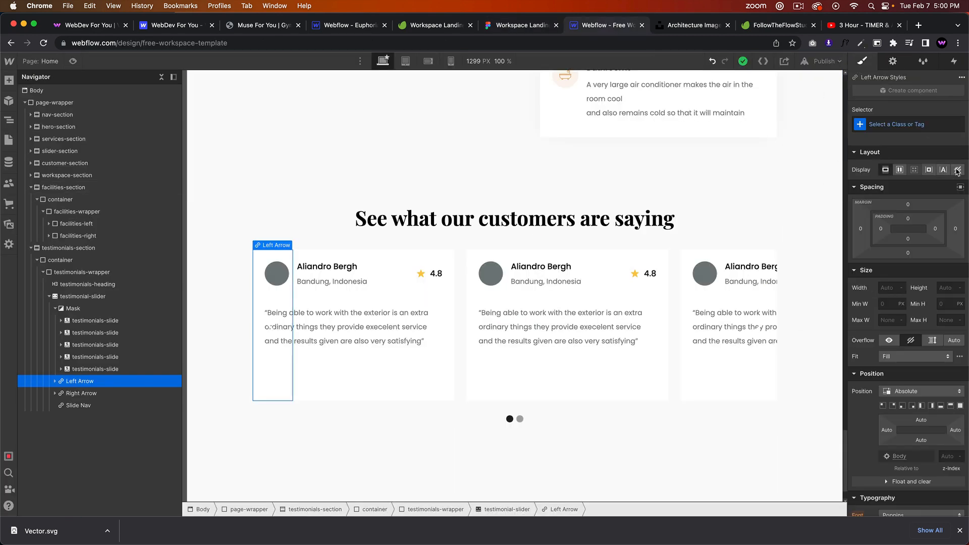
left_click(958, 169)
left_click(88, 398)
left_click(957, 170)
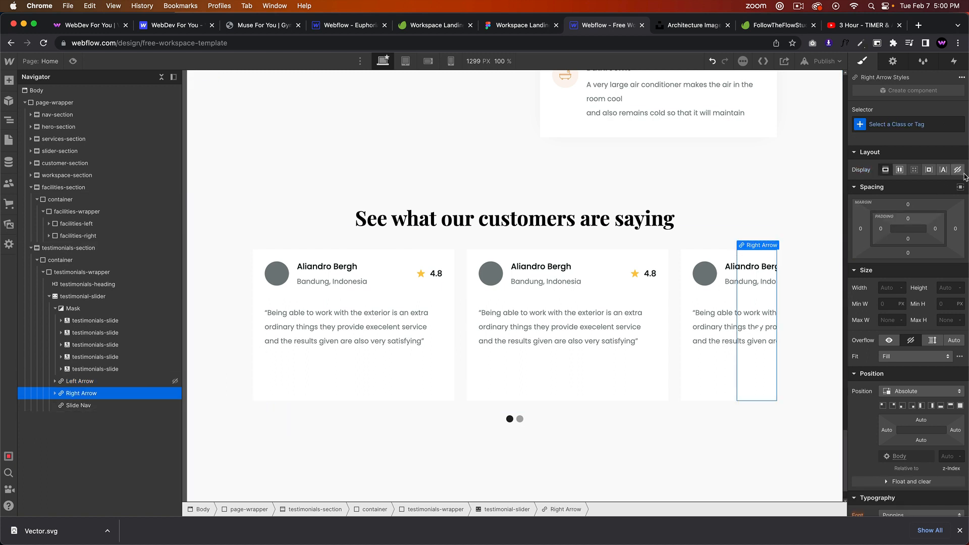
left_click(529, 450)
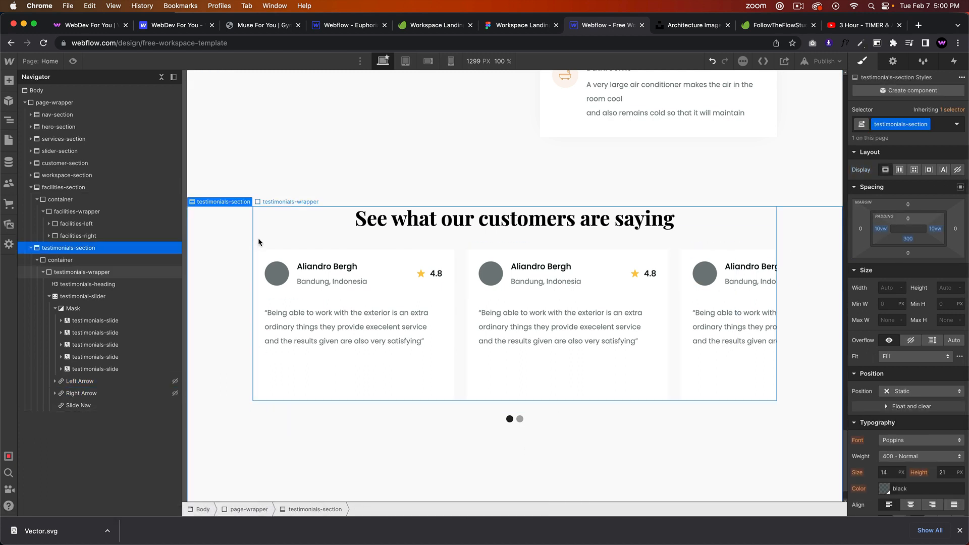
left_click(73, 62)
scroll(700, 351, "down", 3)
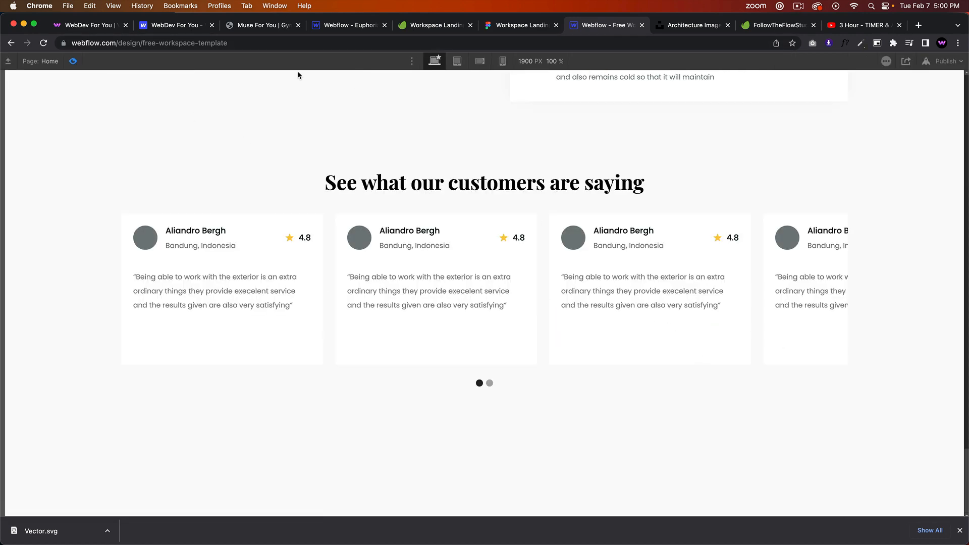
left_click(73, 61)
Compare the heading spacing with the Figma design and set the bottom margin of testimonials-heading to 60 px.
left_click(511, 174)
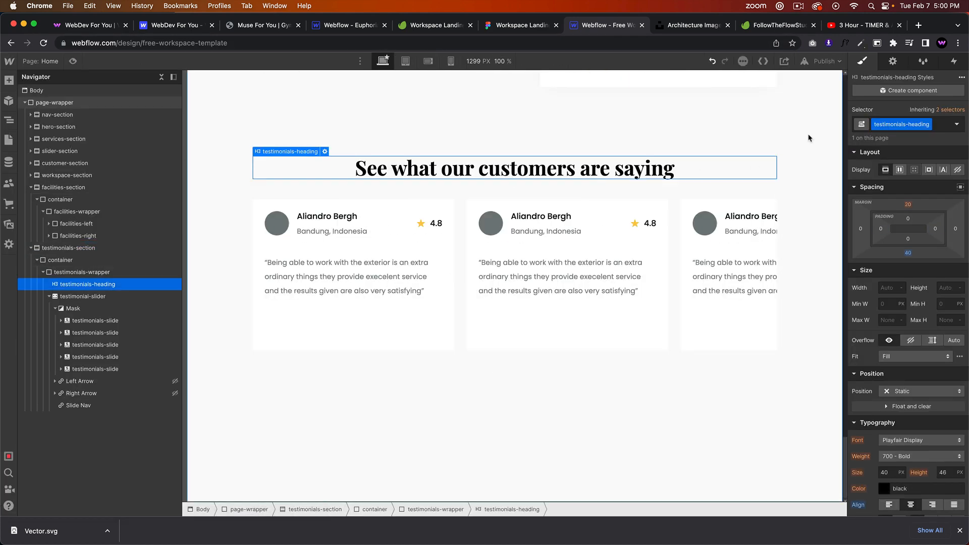
left_click(530, 25)
scroll(626, 192, "up", 3)
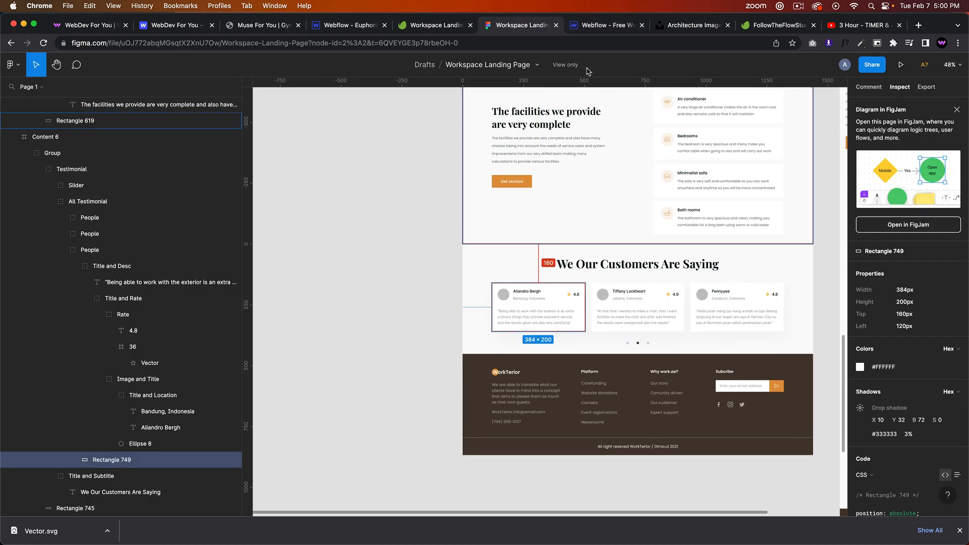
left_click(601, 25)
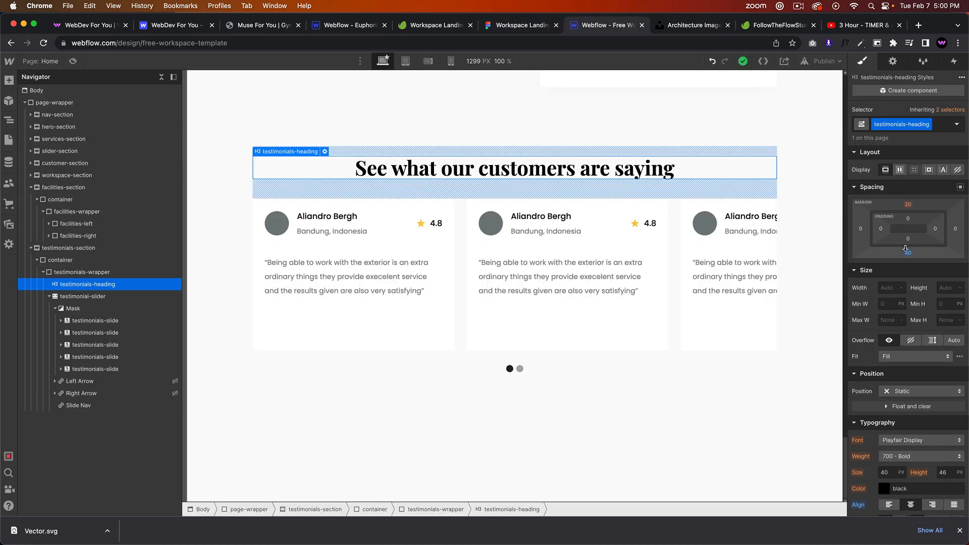
left_click(907, 252)
type("60")
key("Return")
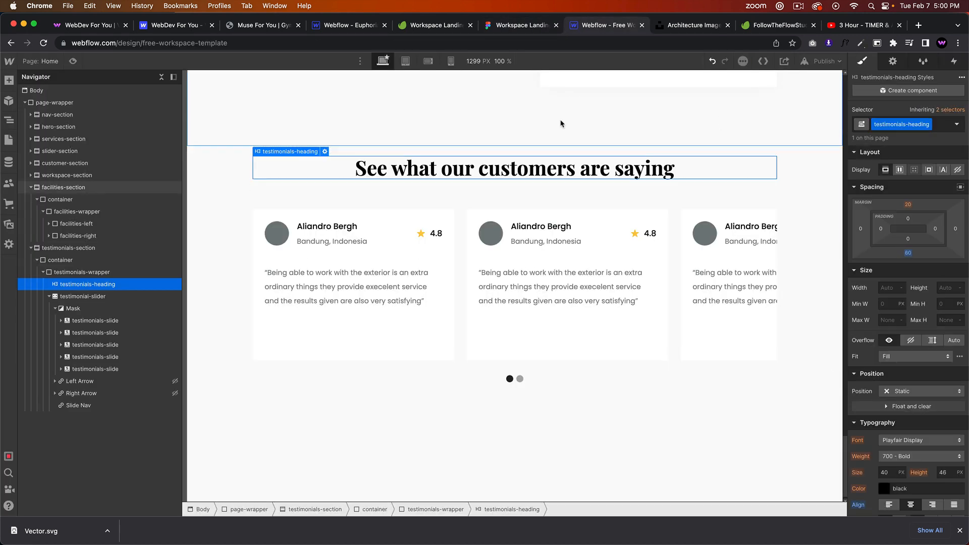
Set the top padding of testimonials-section to 100 px and check its distance from the facilities section.
scroll(563, 123, "up", 1)
left_click(207, 211)
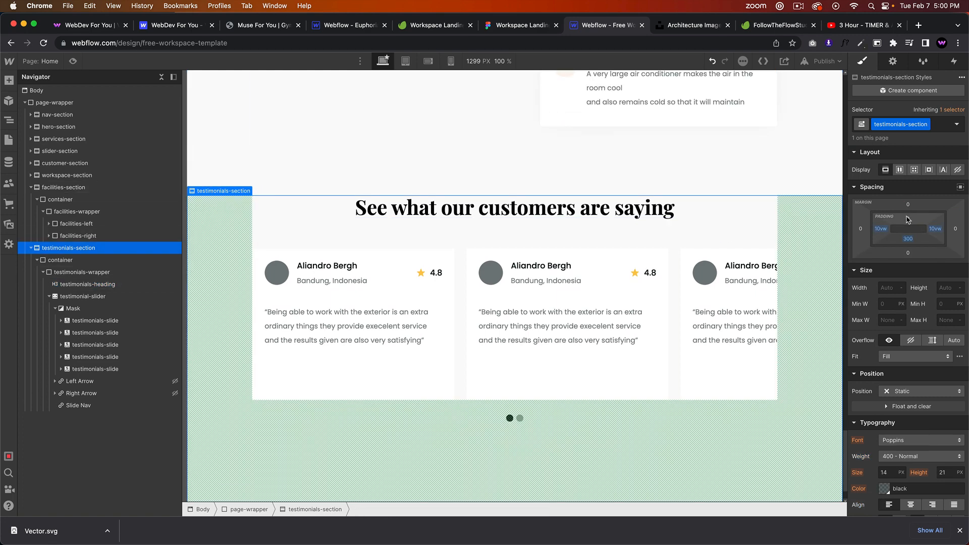
left_click(908, 219)
type("100")
key("Return")
scroll(394, 124, "down", 1)
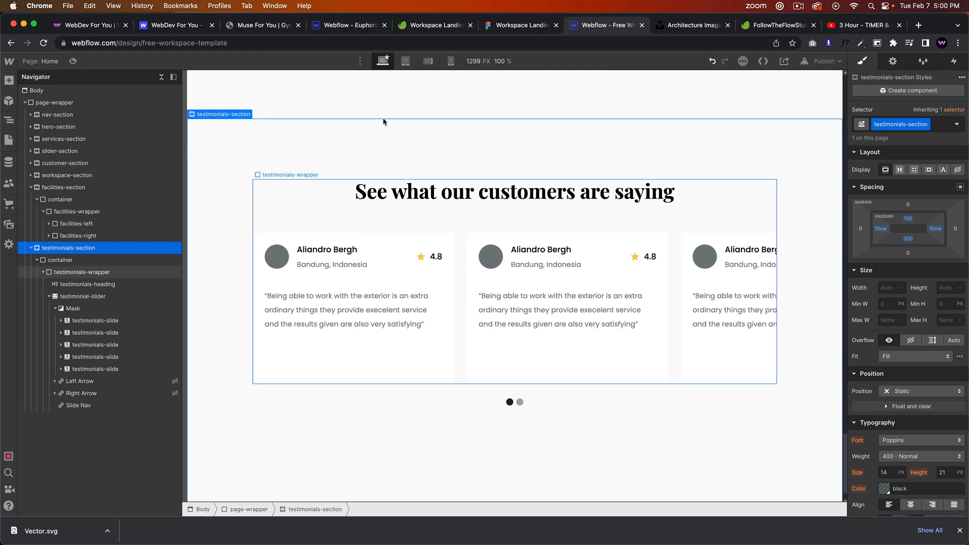
scroll(273, 121, "up", 4)
scroll(258, 121, "down", 4)
Preview the testimonials section, compare it with the Figma design, and test the slider dots.
left_click(72, 60)
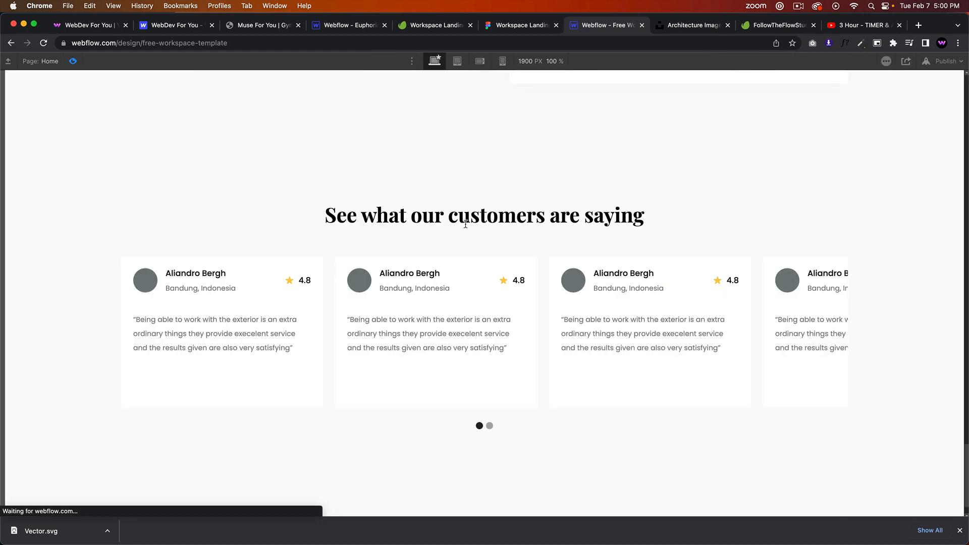
scroll(460, 219, "up", 3)
scroll(460, 222, "down", 3)
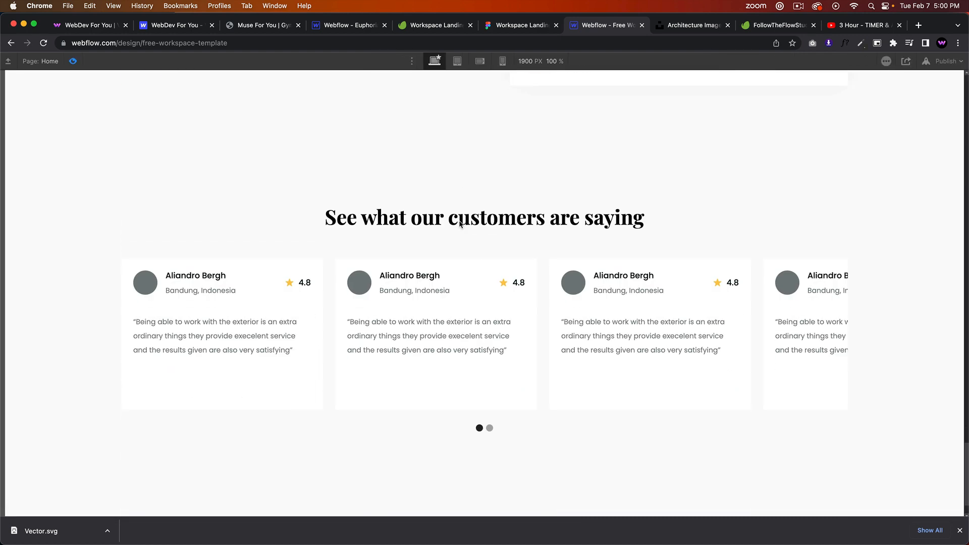
left_click(539, 24)
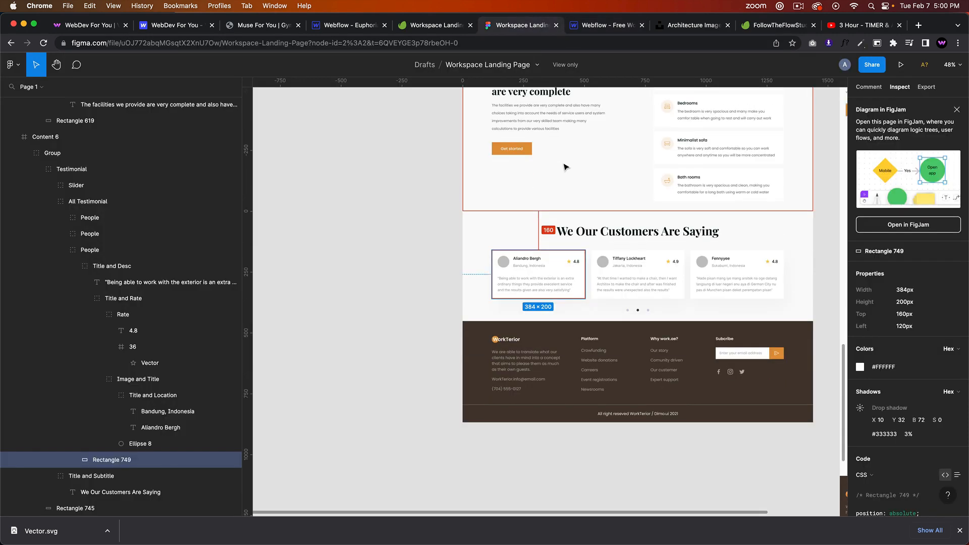
left_click(601, 26)
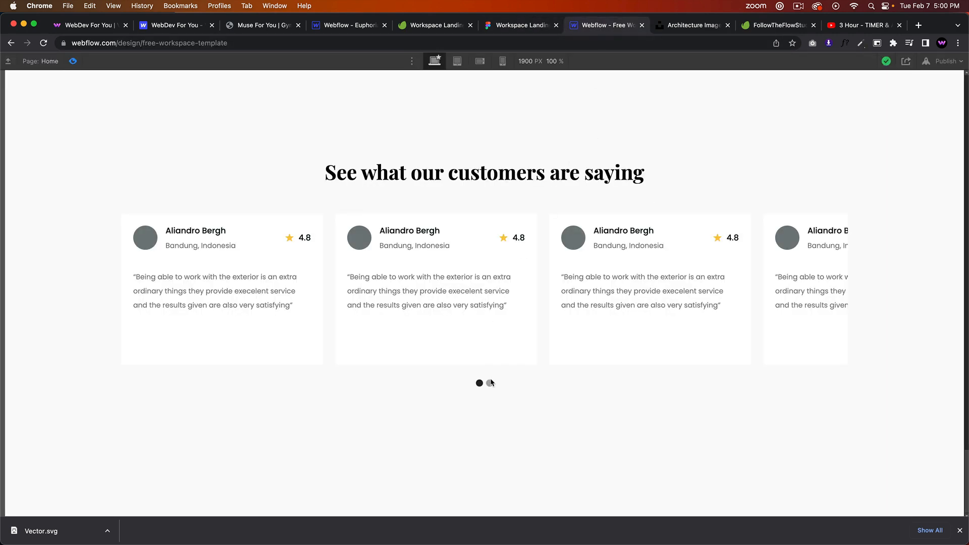
left_click(490, 383)
left_click(479, 384)
Review the facilities and video sections above the testimonials in the page preview.
scroll(500, 356, "up", 10)
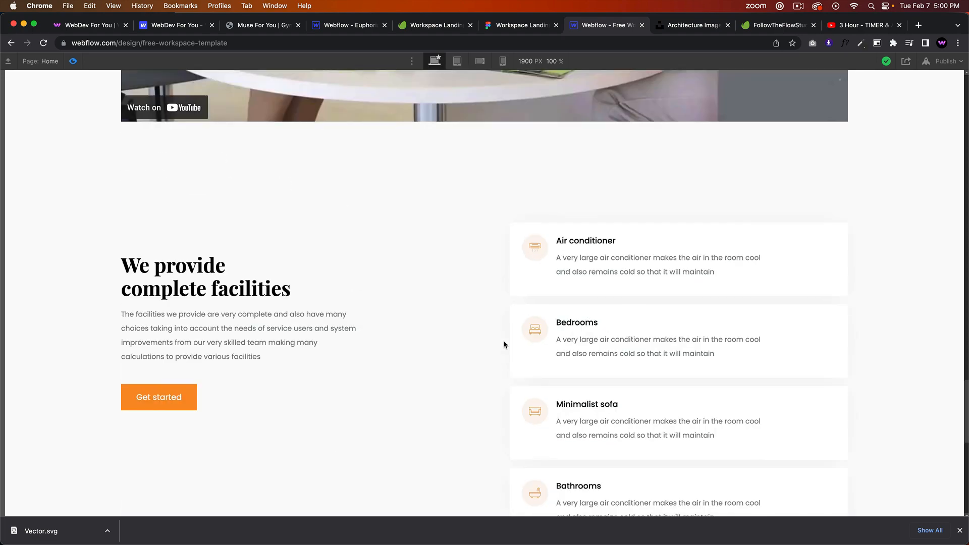
scroll(504, 344, "down", 10)
scroll(500, 335, "up", 2)
scroll(501, 333, "up", 6)
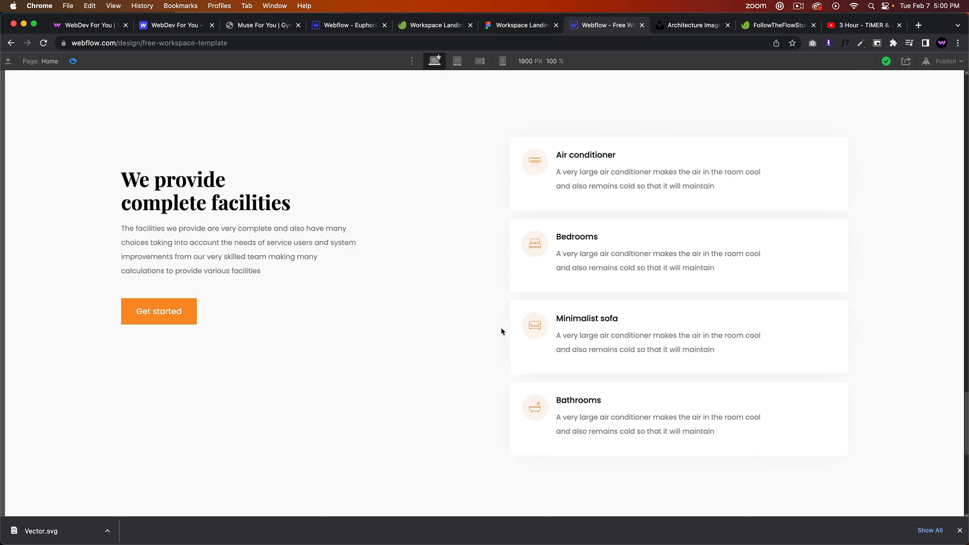
scroll(500, 328, "up", 15)
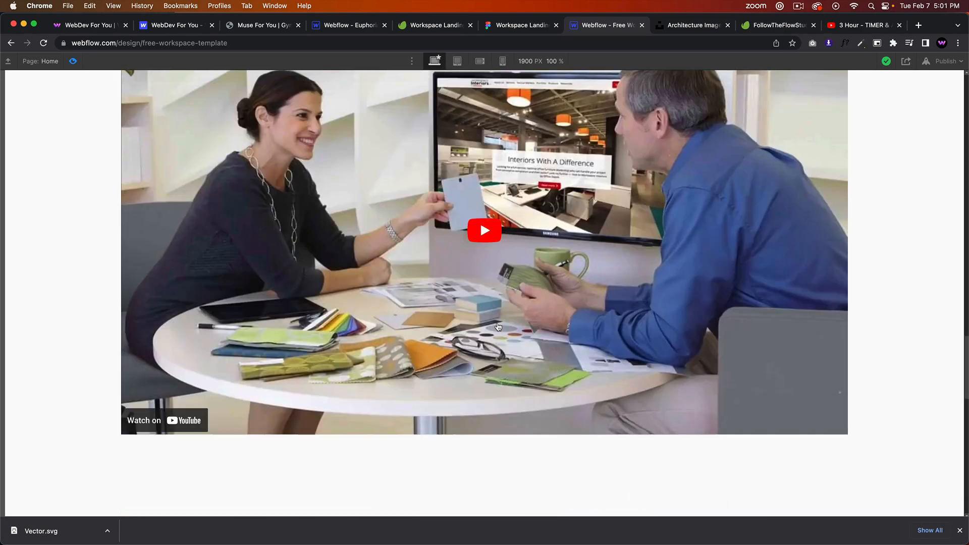
scroll(498, 327, "down", 15)
Switch to the Figma design and examine the footer, the sections above it, and the mobile layout.
left_click(522, 25)
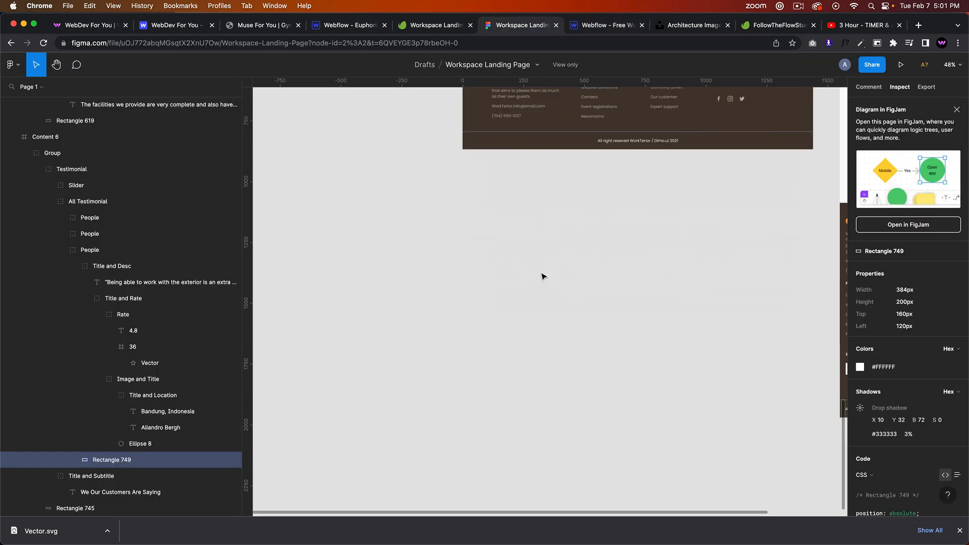
scroll(543, 275, "up", 3)
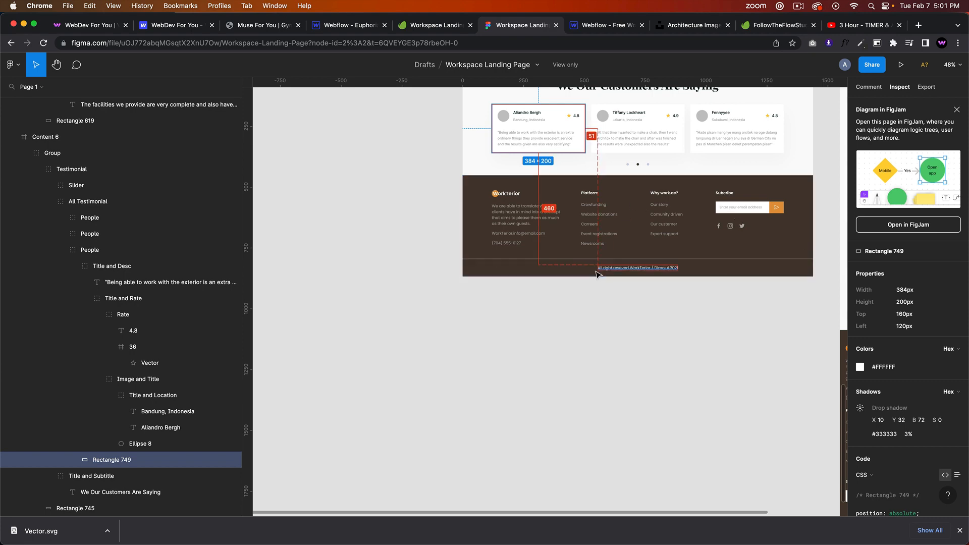
scroll(644, 273, "up", 10)
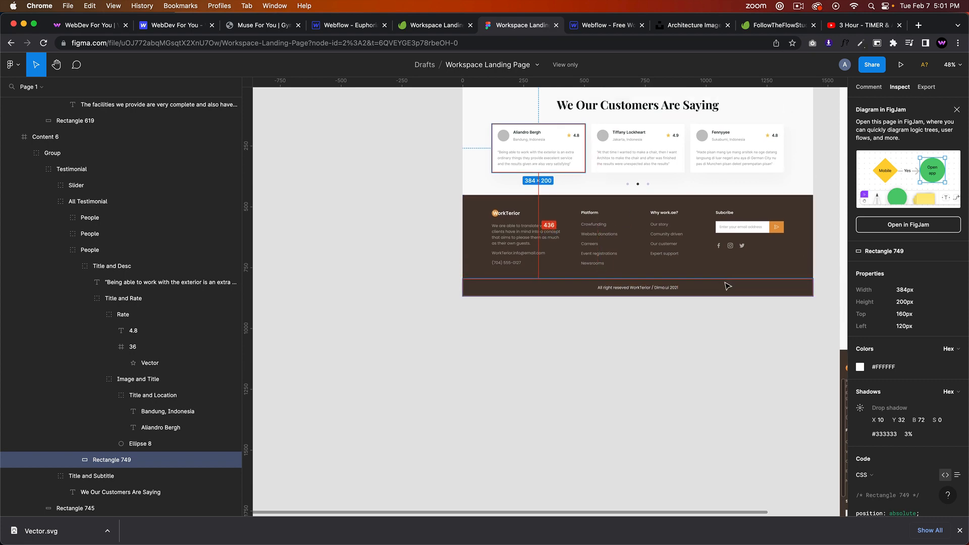
scroll(610, 223, "right", 4)
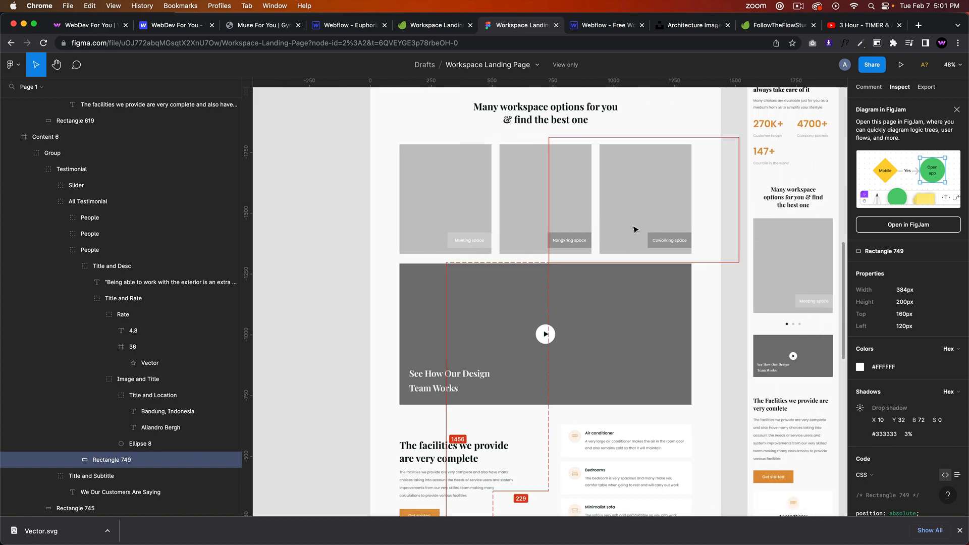
scroll(628, 229, "up", 6)
scroll(629, 230, "up", 5)
scroll(629, 233, "down", 20)
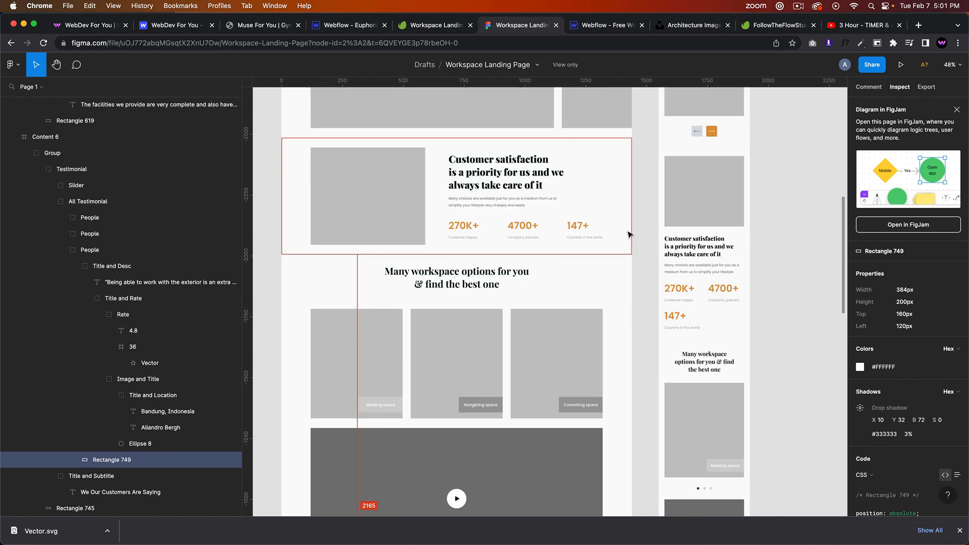
scroll(612, 234, "left", 2)
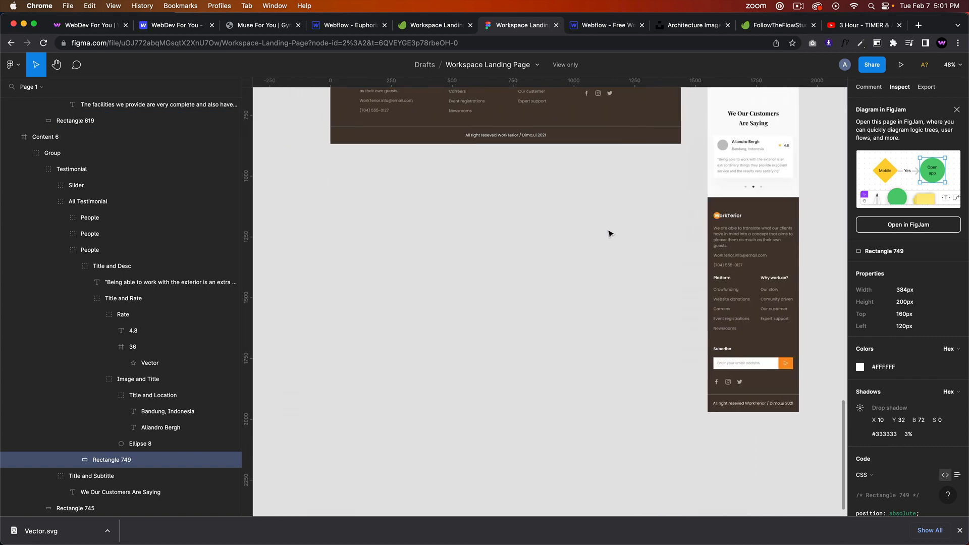
Return to the Webflow preview, review the page from the hero to the testimonials, and dismiss the browser's downloads bar.
left_click(586, 25)
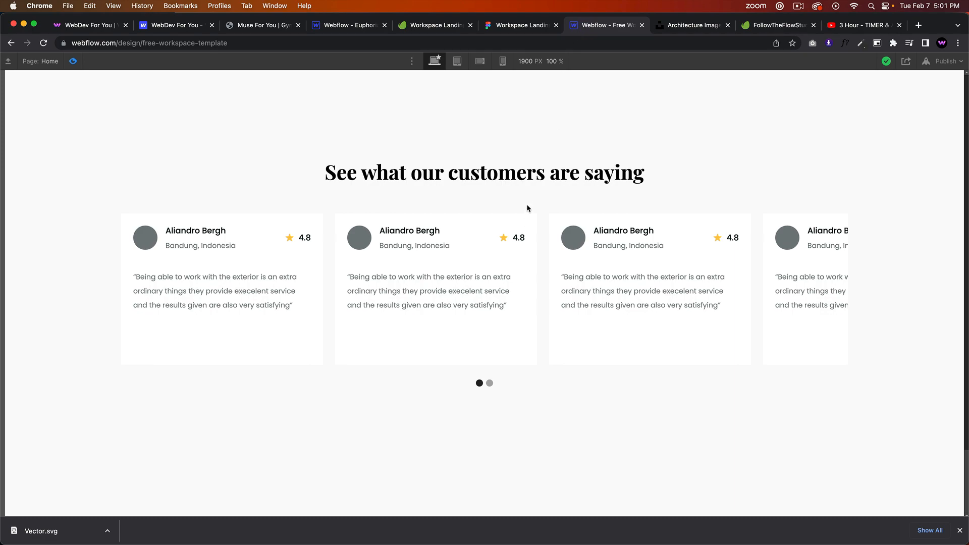
scroll(527, 207, "up", 20)
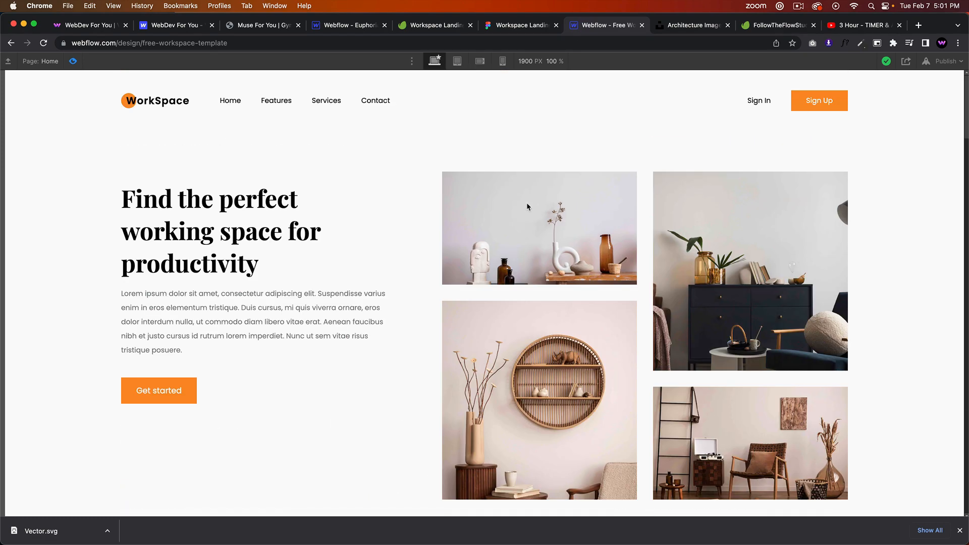
scroll(527, 206, "down", 20)
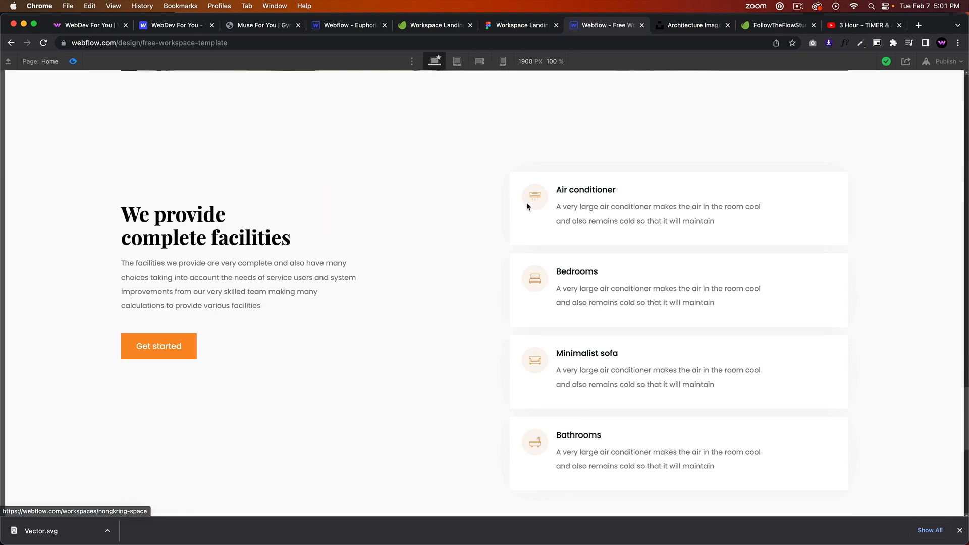
scroll(527, 206, "down", 10)
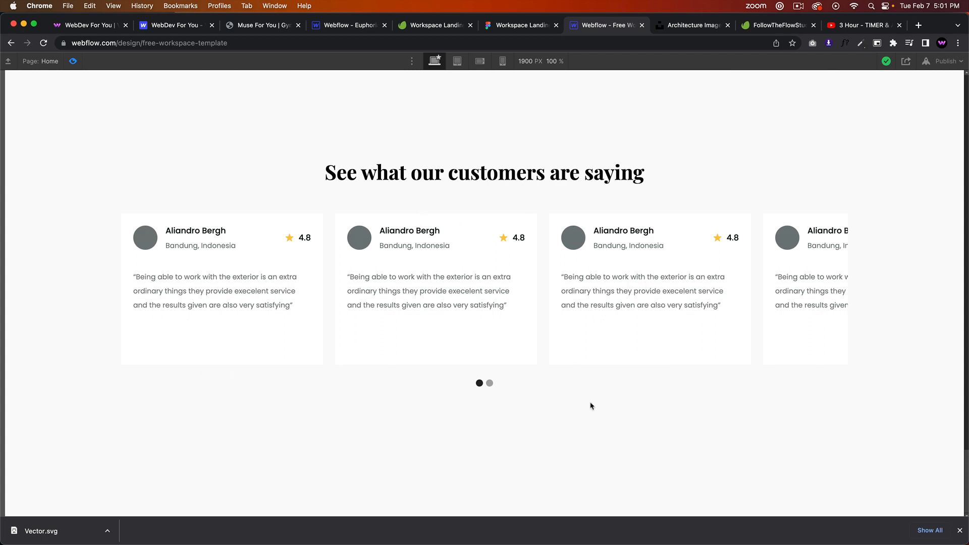
left_click(960, 531)
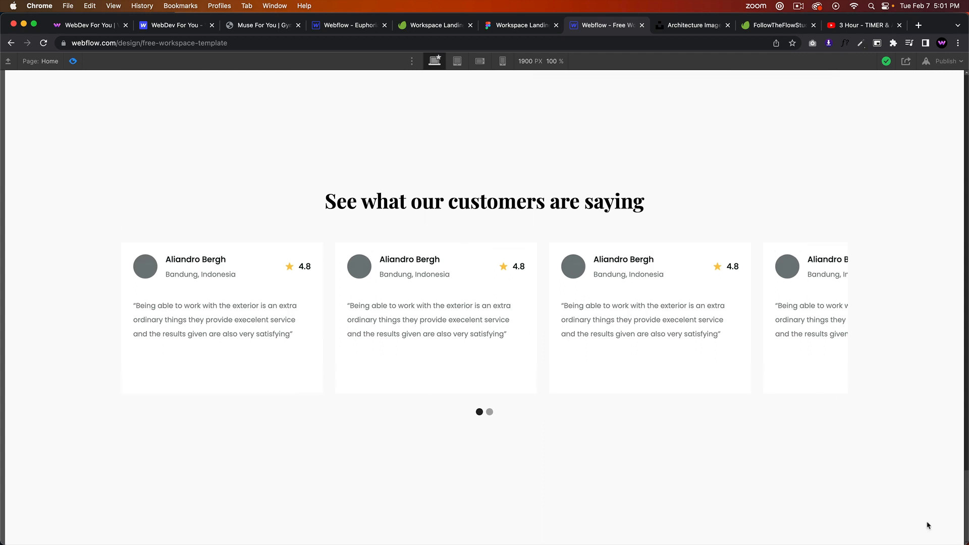